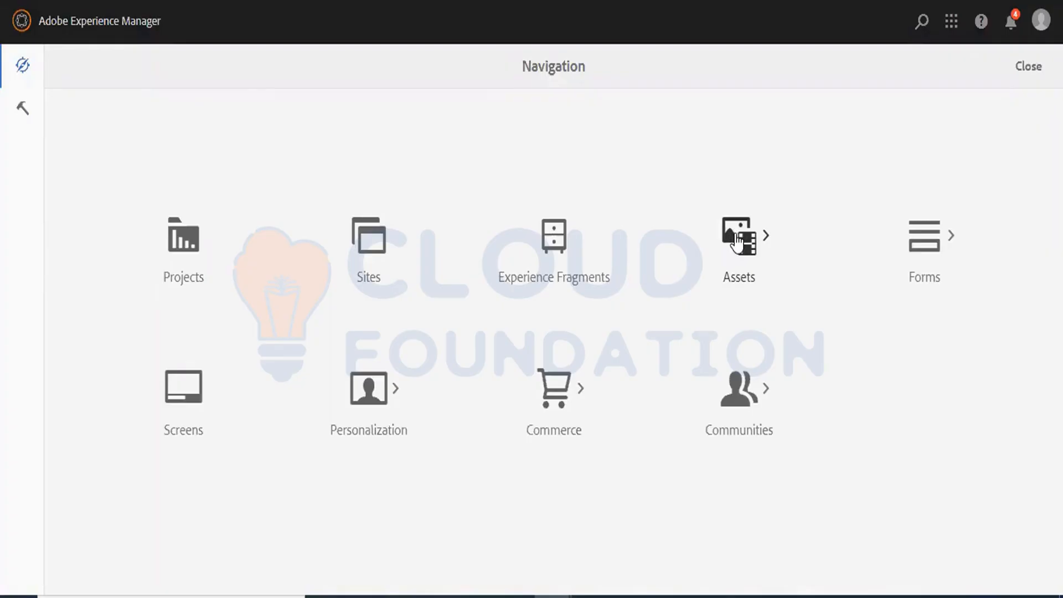
- Open the Sample Project folder in the asset files
left_click(736, 239)
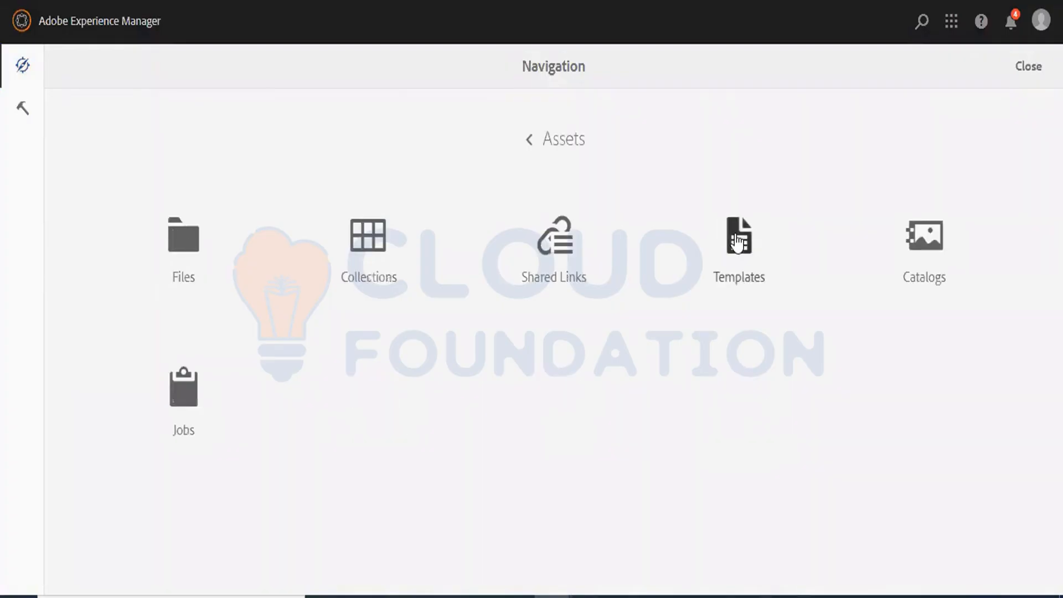
left_click(199, 248)
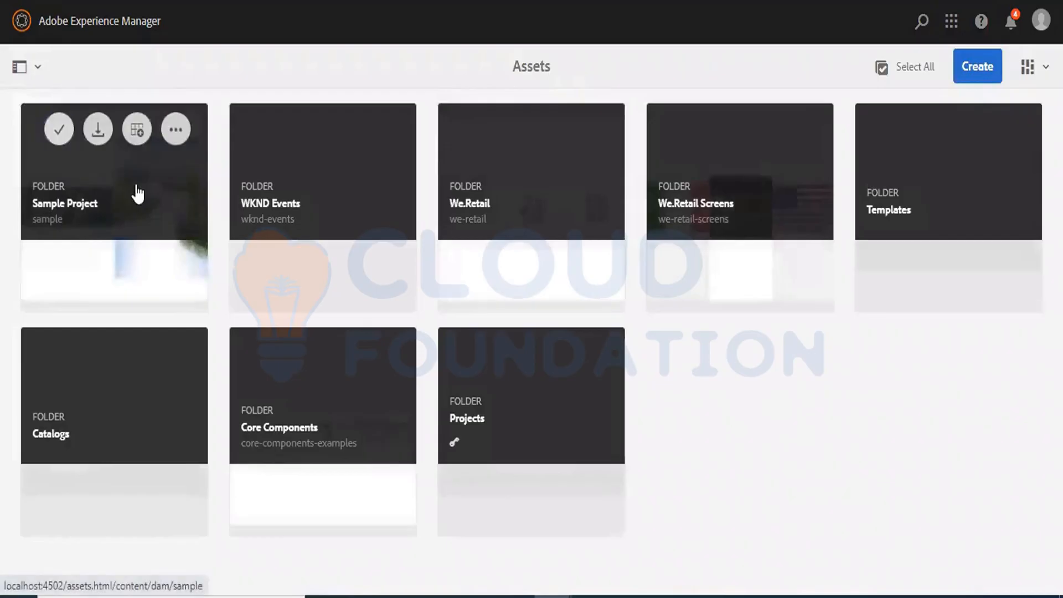
left_click(136, 191)
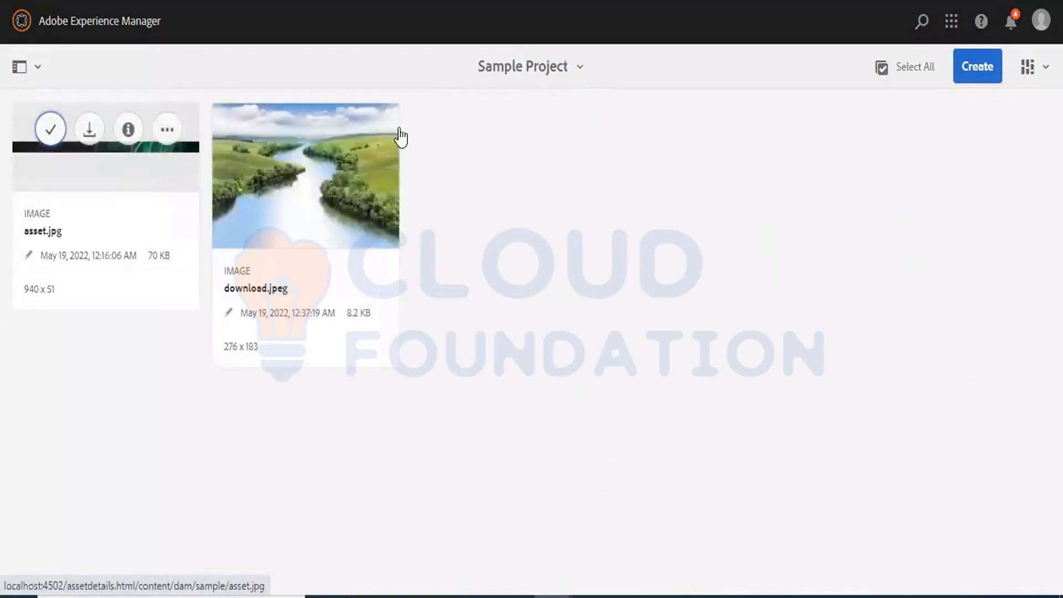
- Create a folder titled "content-fragments" inside the Sample Project assets folder
left_click(972, 66)
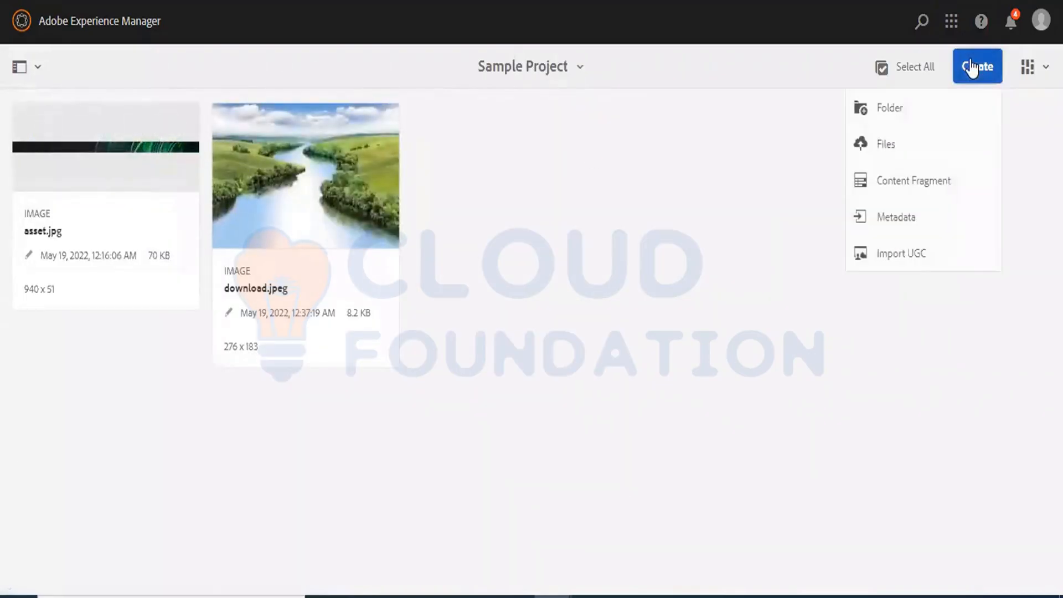
left_click(917, 109)
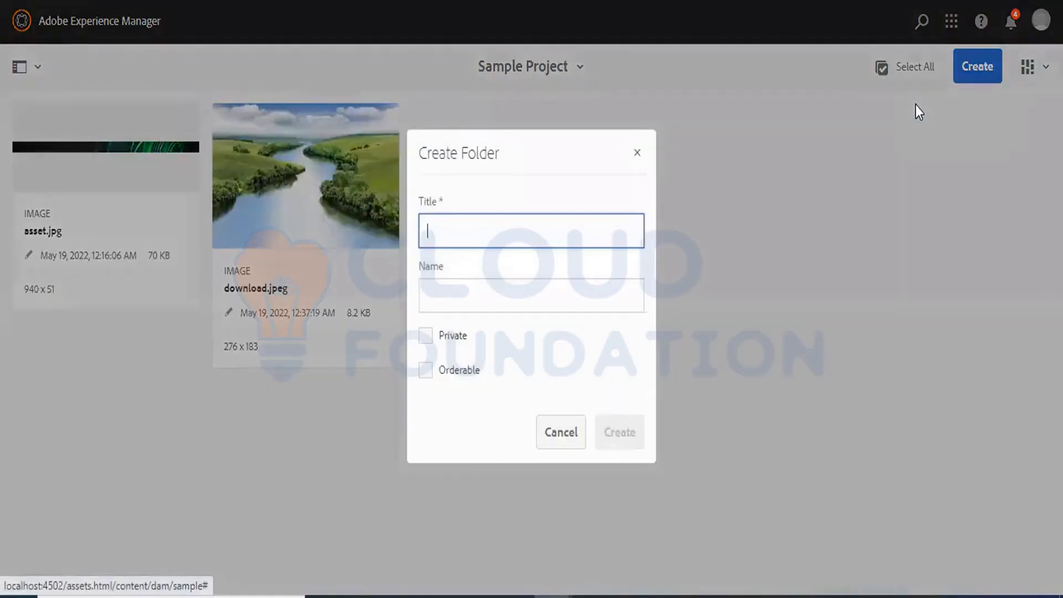
type("content-")
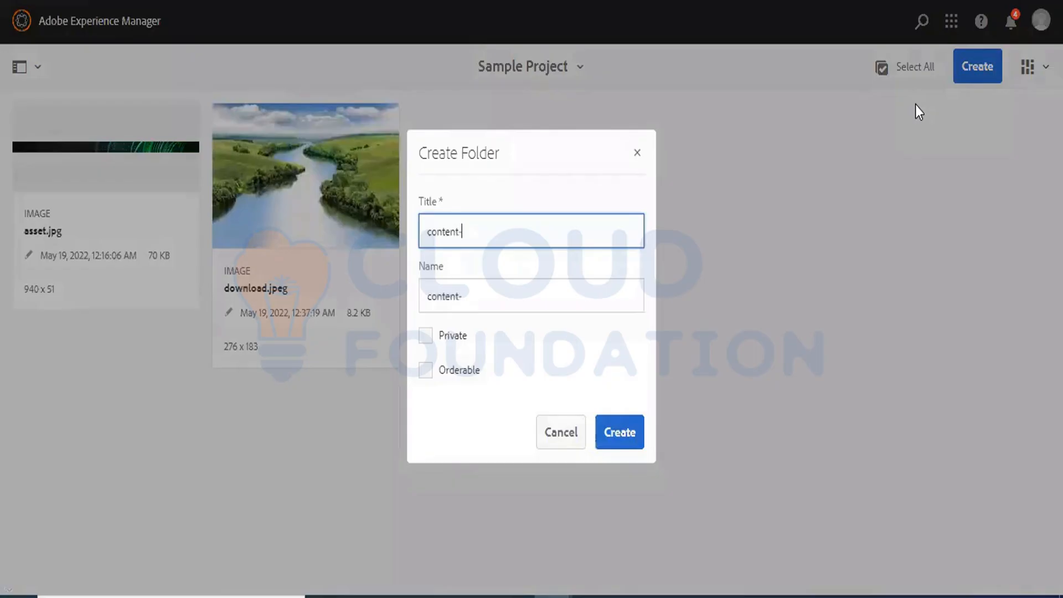
type("fragments")
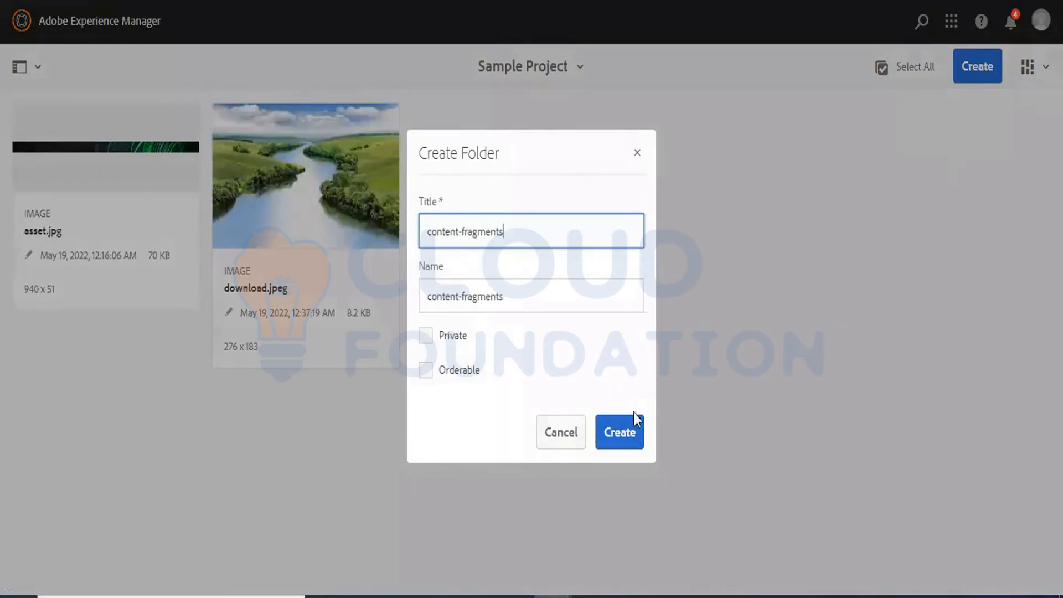
left_click(621, 434)
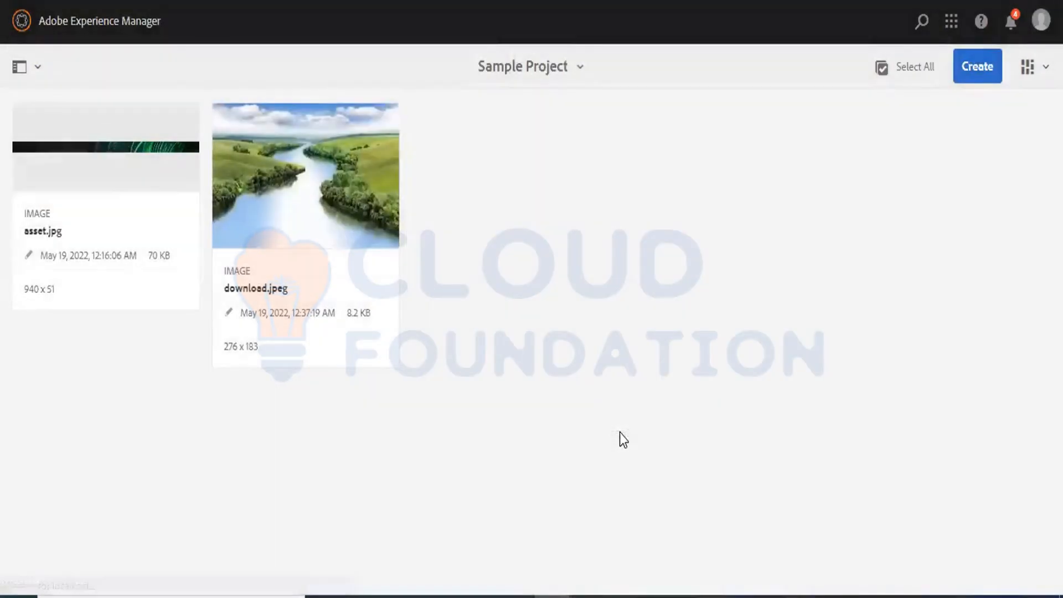
- Open the content-fragments folder and begin a new content fragment based on the Simple Fragment template
mouse_move(517, 142)
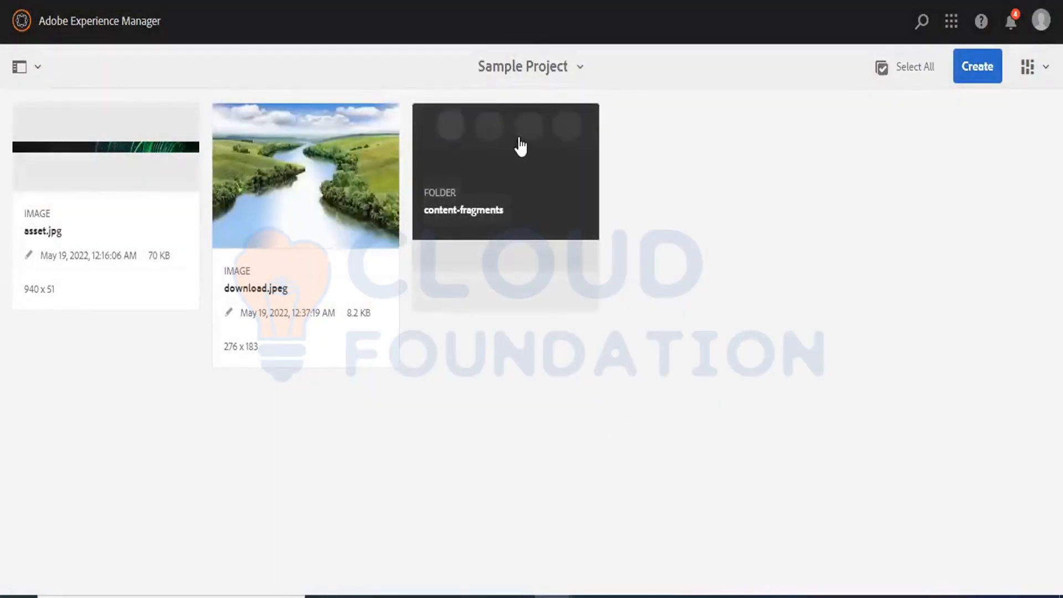
left_click(494, 187)
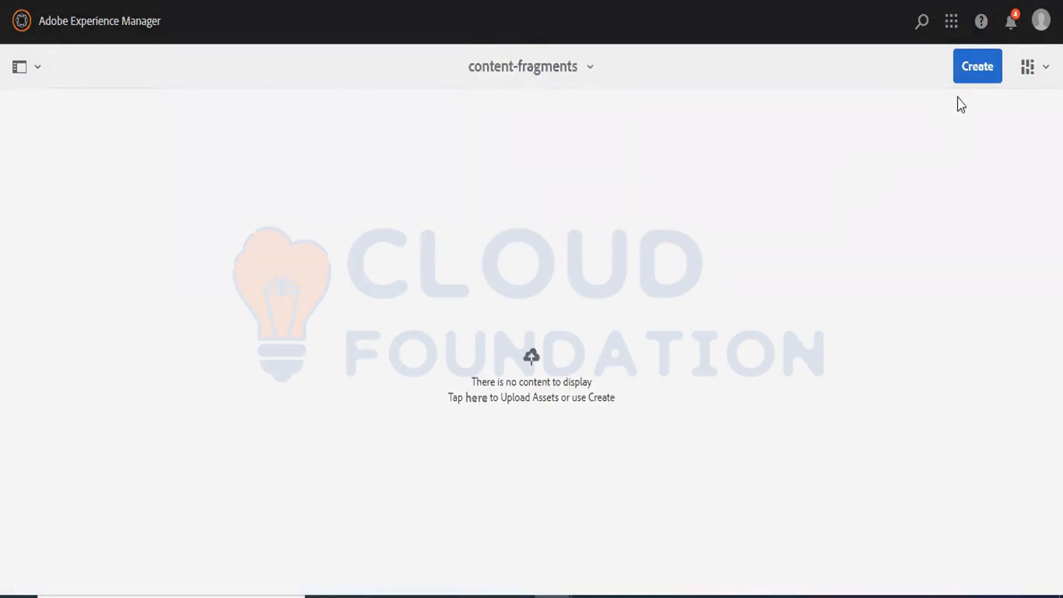
left_click(973, 76)
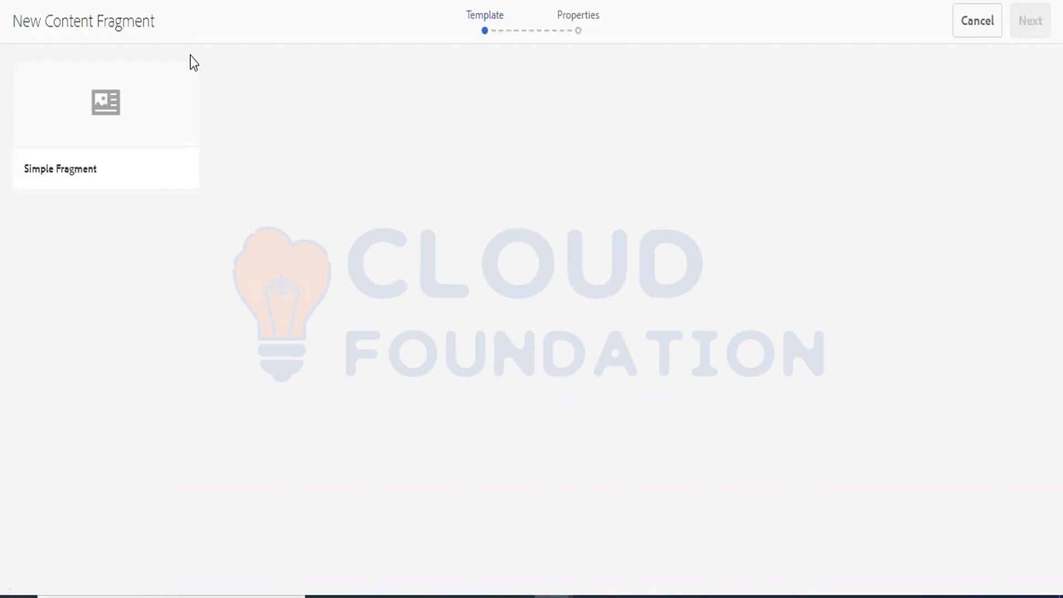
left_click(85, 105)
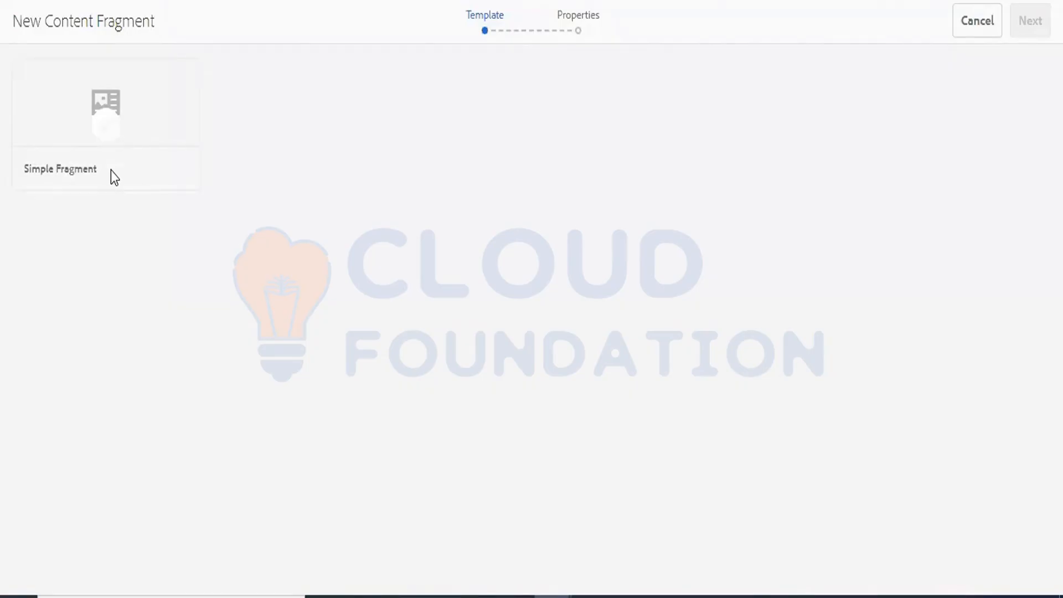
left_click(106, 136)
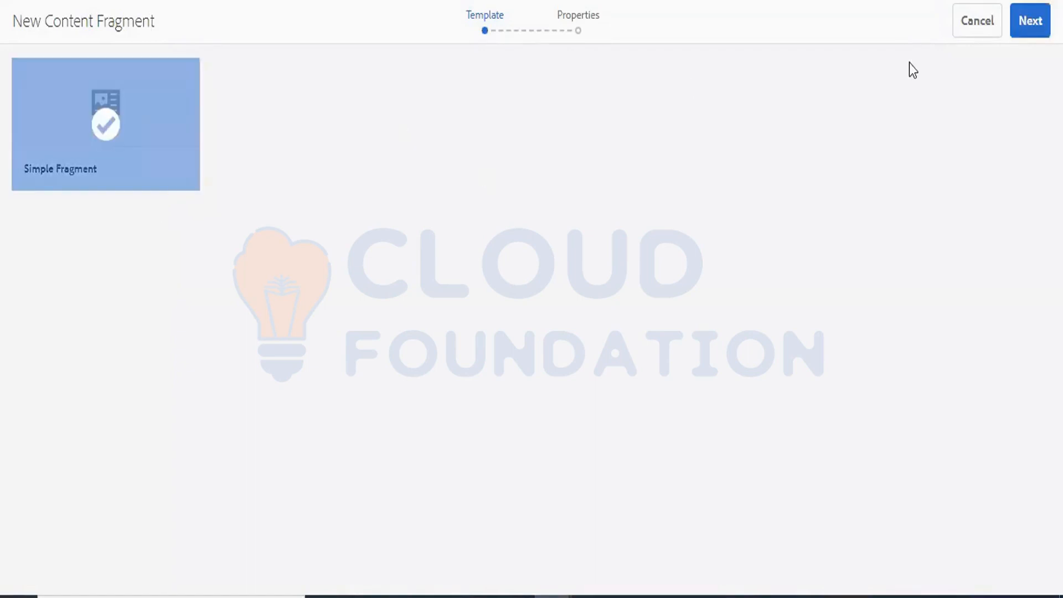
left_click(1029, 25)
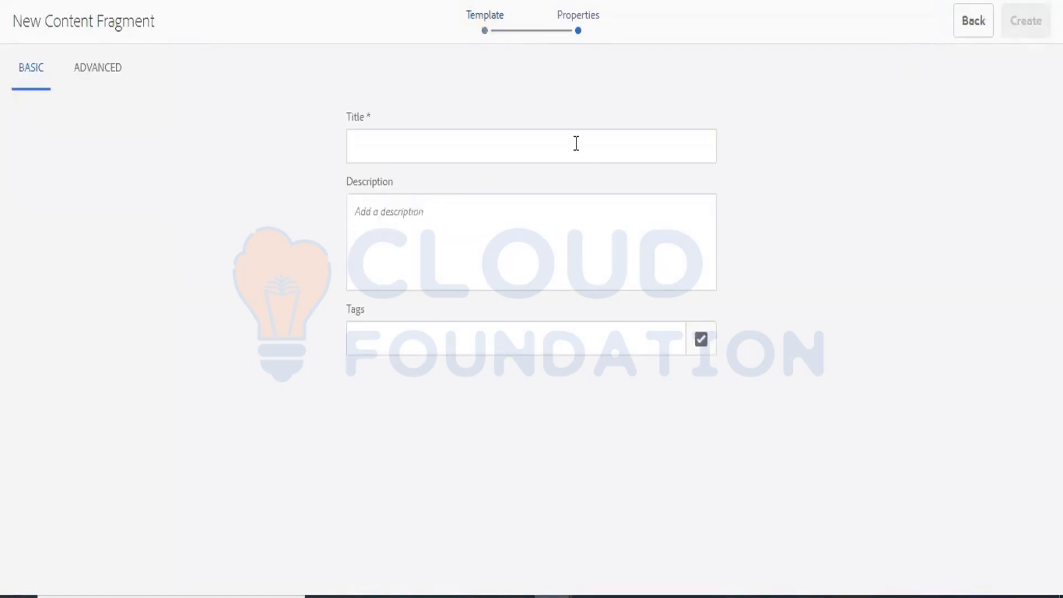
- Title the content fragment "FirstContentFragment" and create it
left_click(495, 146)
type("F")
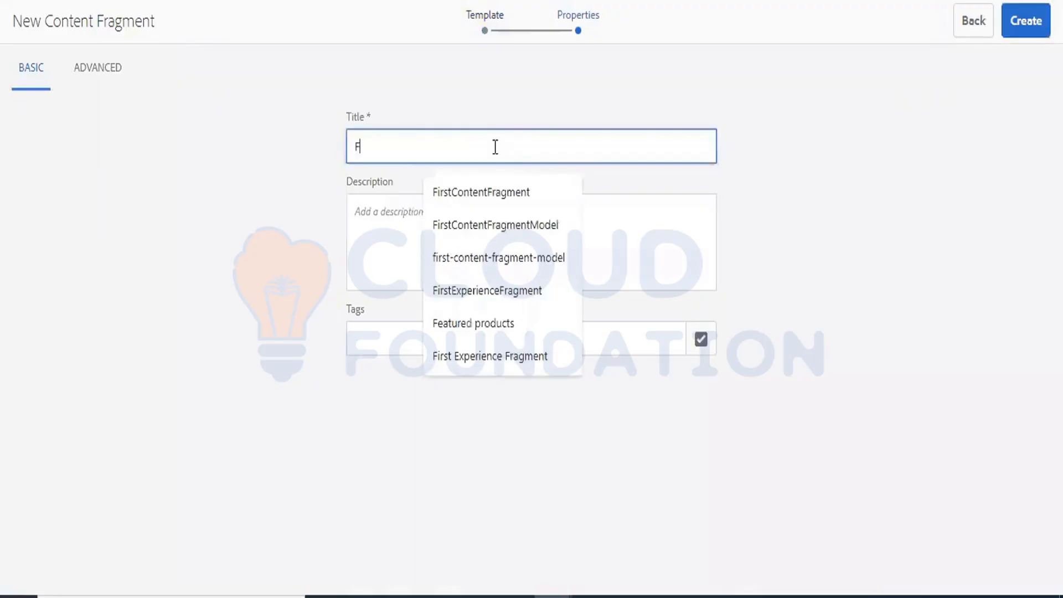
type("irstContentFragment")
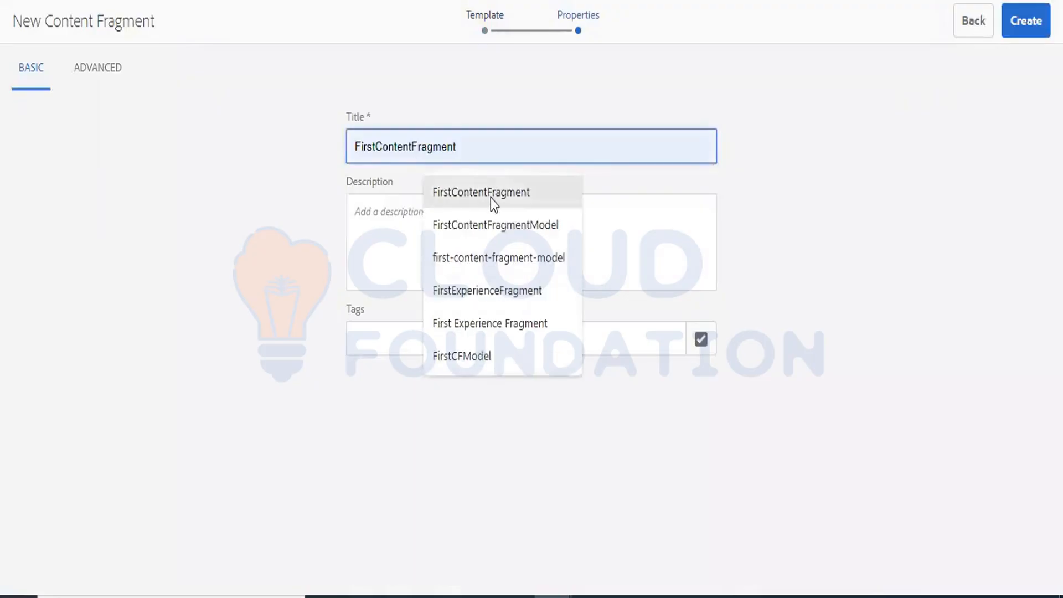
left_click(490, 195)
left_click(1015, 24)
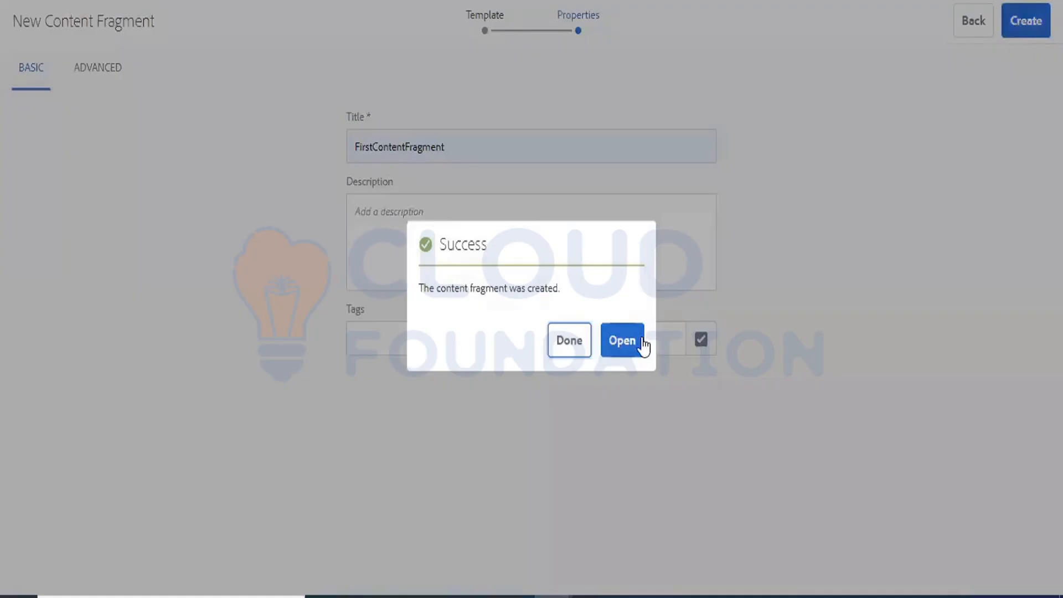
- Open the new content fragment, enter "First CF Content ." as its Main text, and save it
left_click(620, 341)
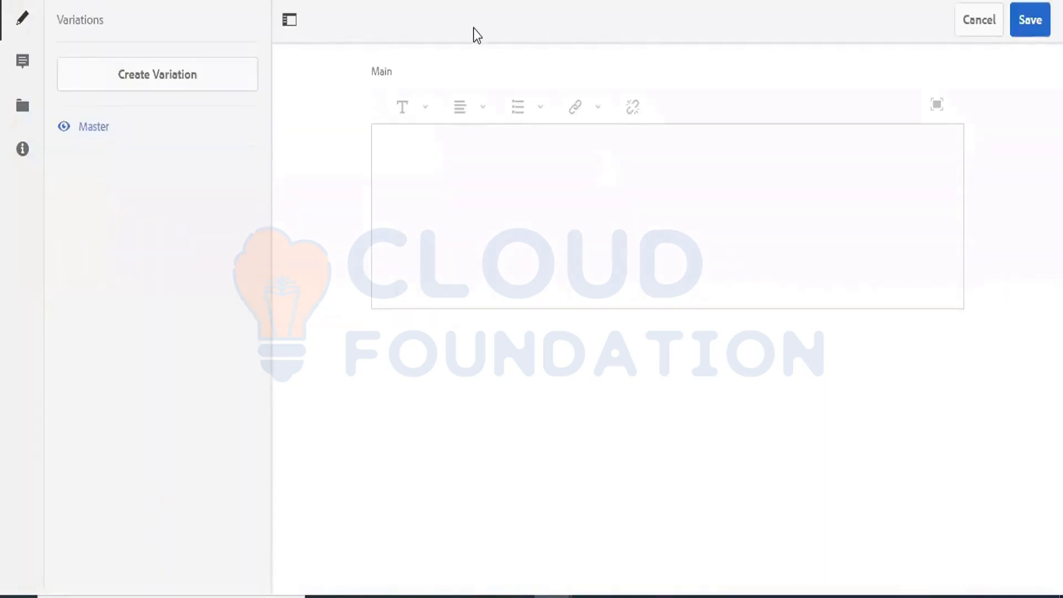
left_click(467, 173)
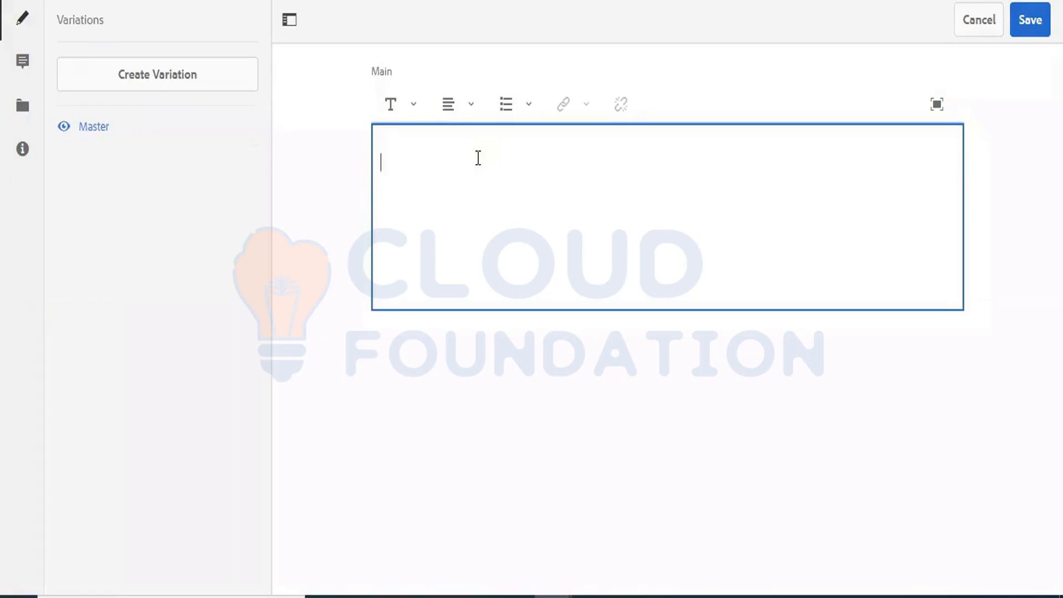
type("First CF Content")
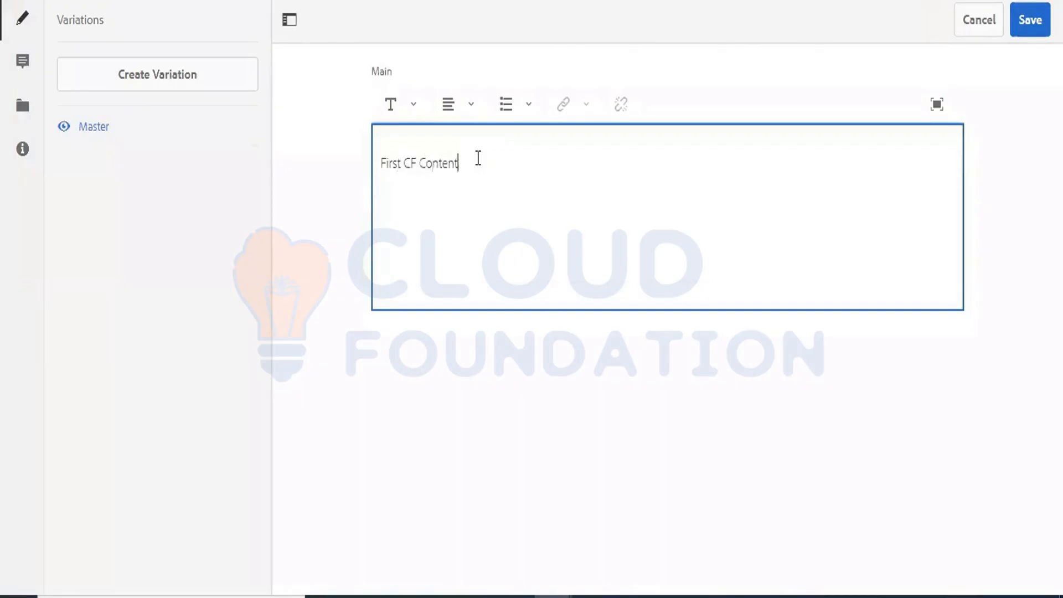
type(" .")
left_click(1019, 25)
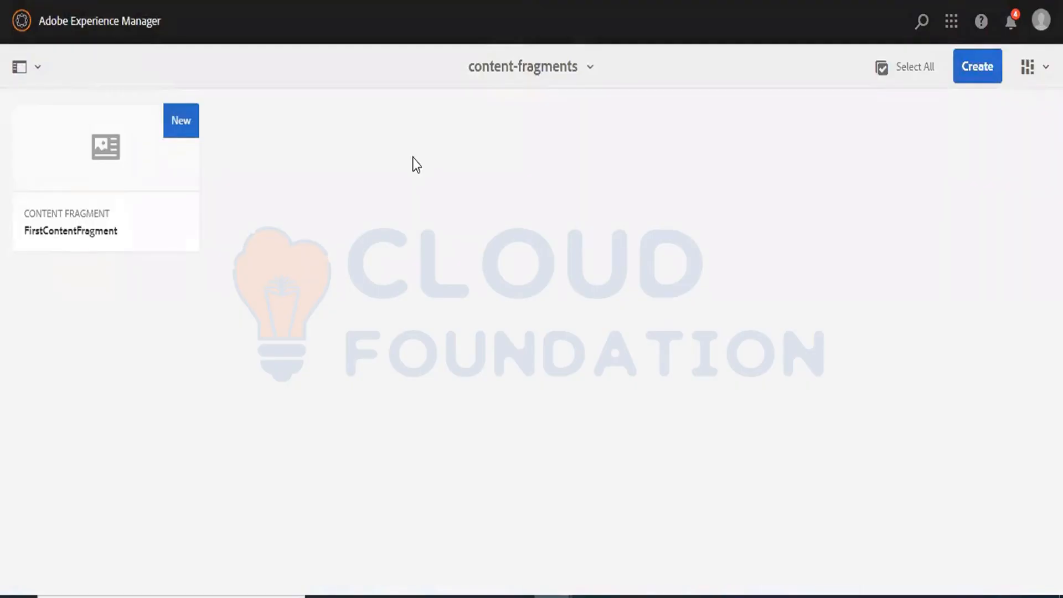
- Go to Sites and open the en page under us in Sample Project
left_click(26, 28)
left_click(27, 26)
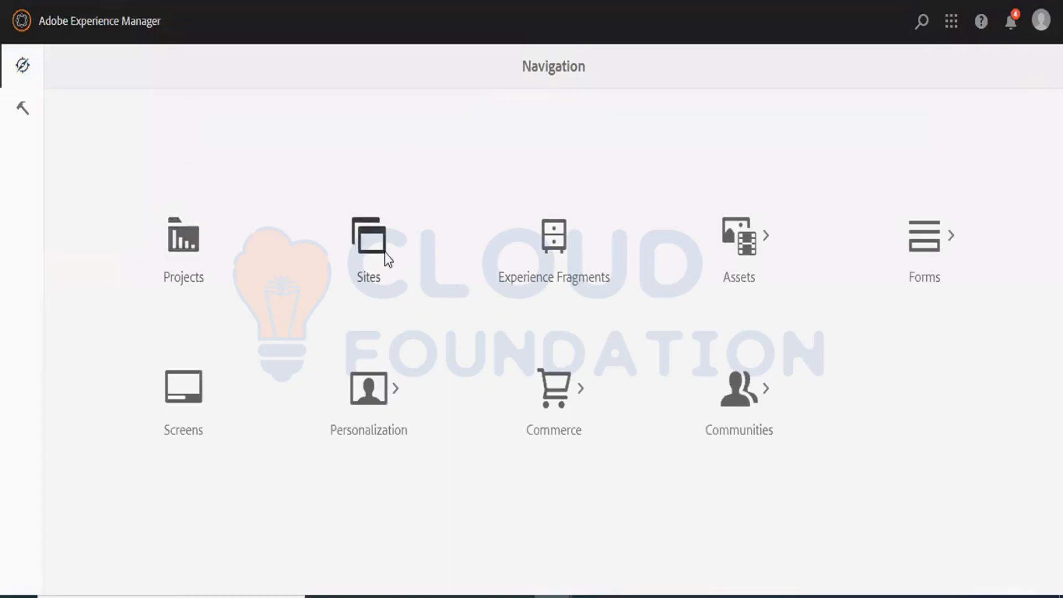
left_click(384, 252)
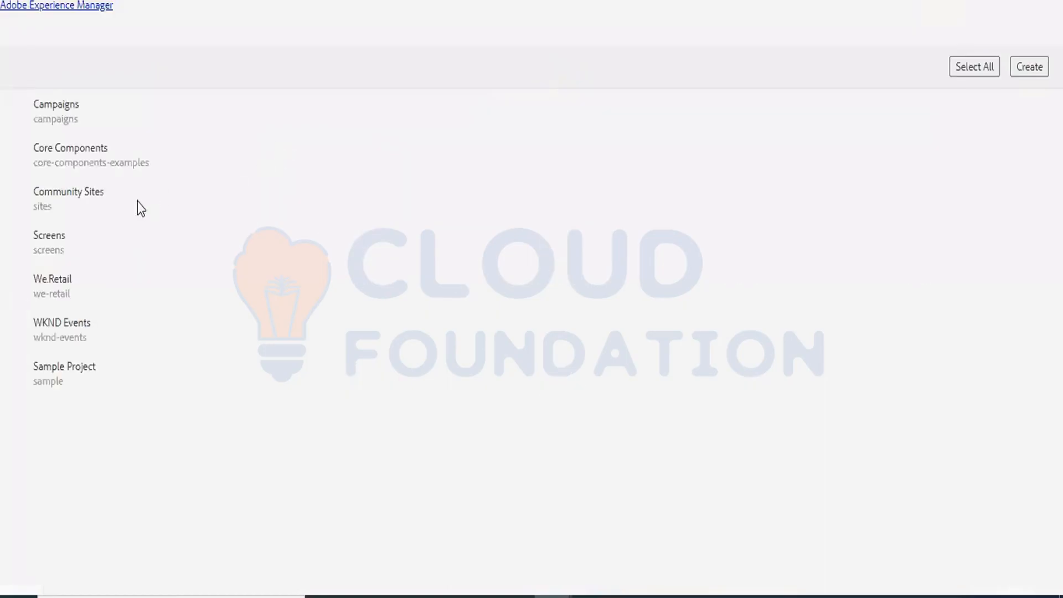
left_click(145, 384)
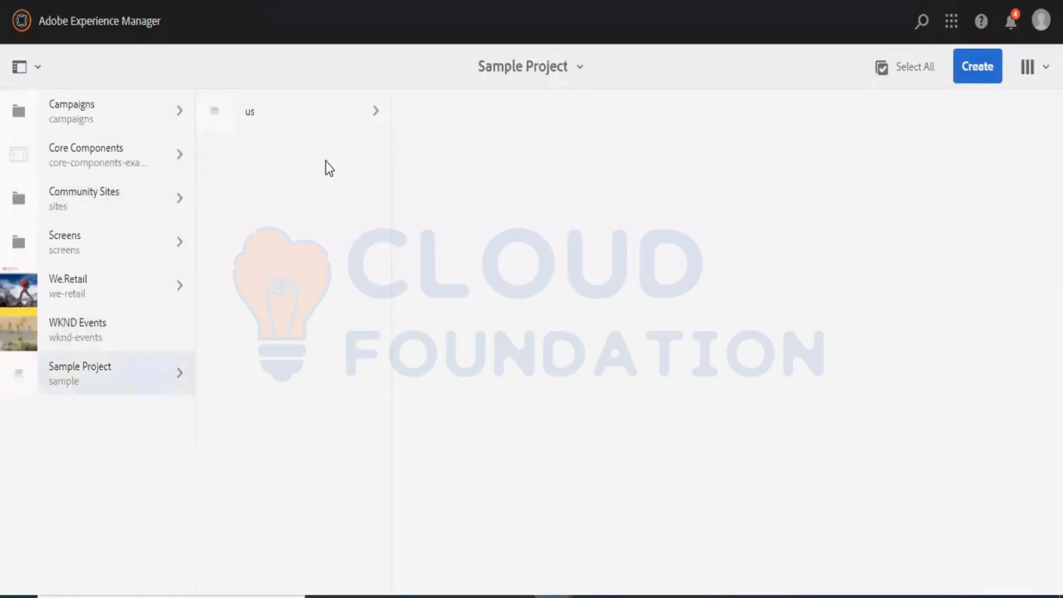
left_click(330, 122)
left_click(565, 118)
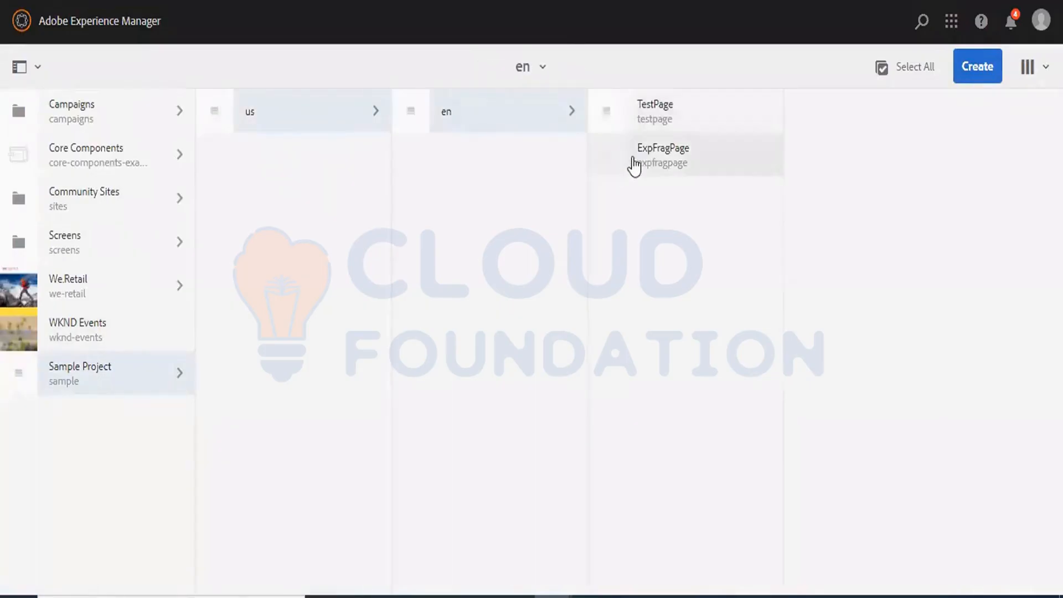
- Begin a new page under en based on the Content Page template
left_click(974, 71)
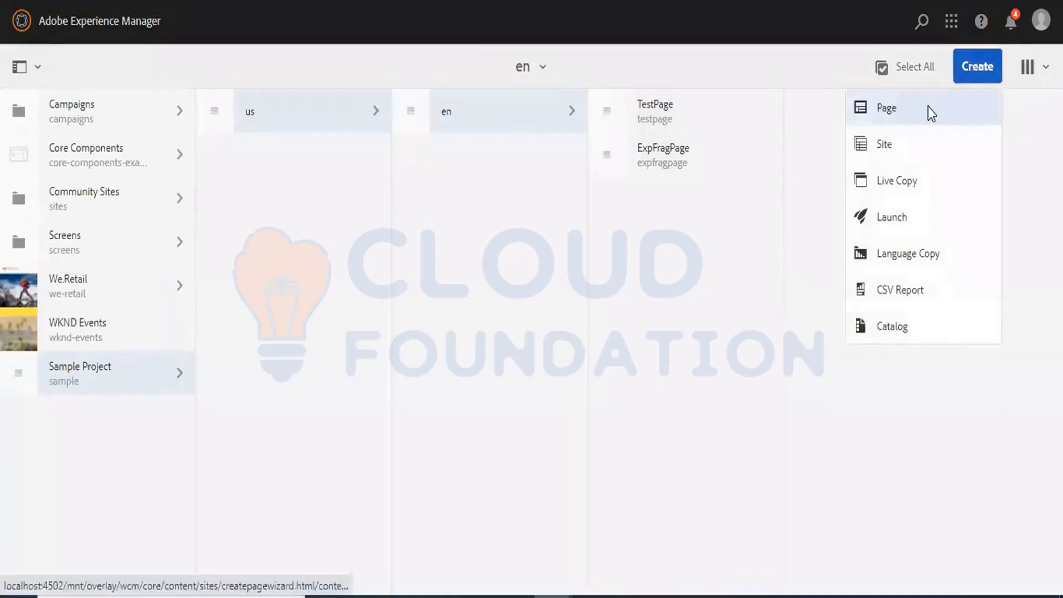
left_click(928, 108)
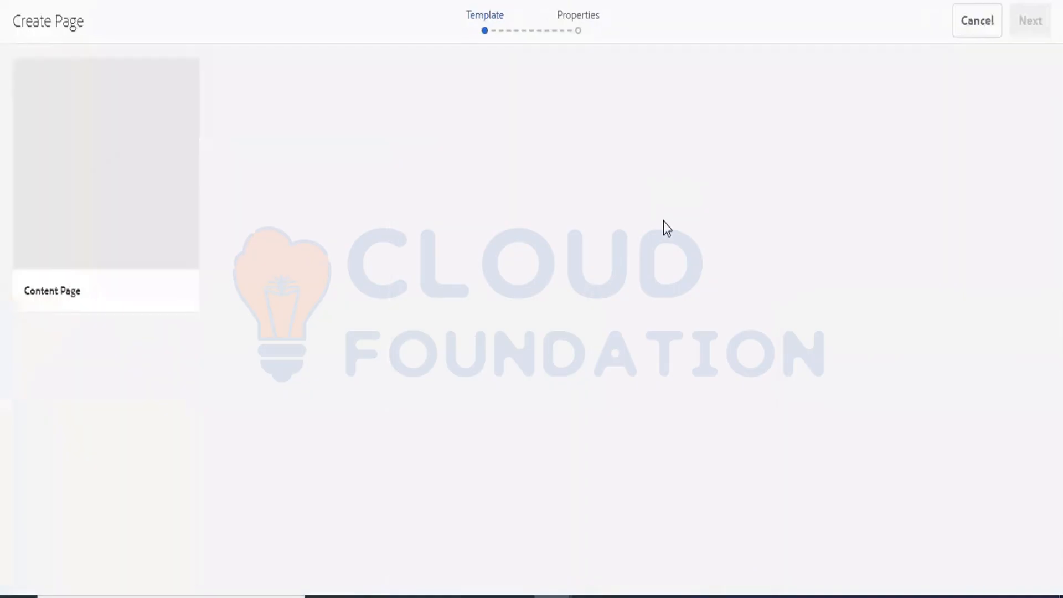
left_click(127, 189)
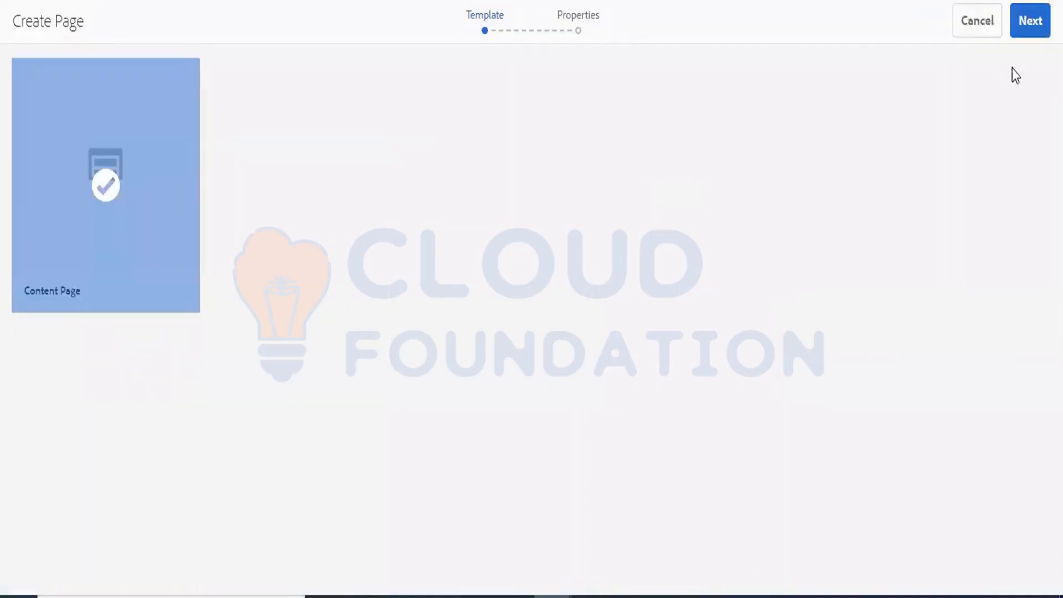
left_click(1023, 23)
- Title the page "ContentFragPage" and create it
left_click(498, 184)
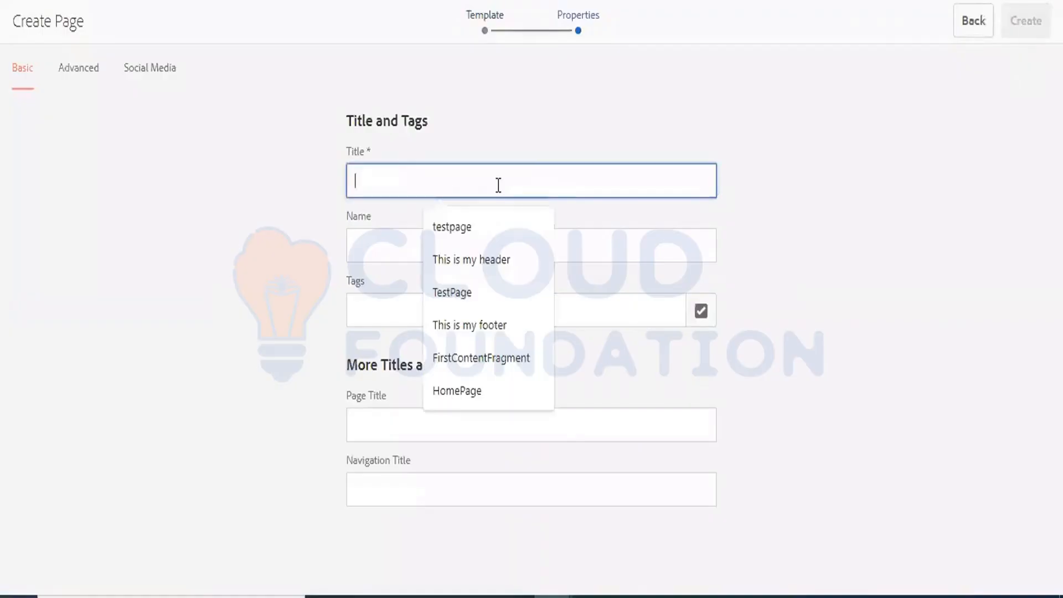
type("Con")
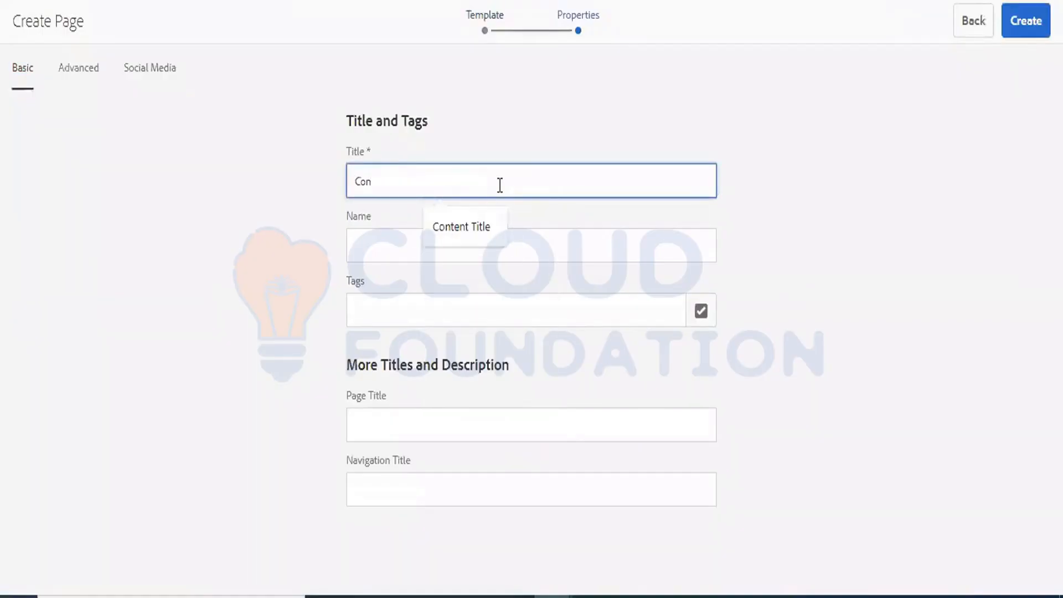
type("tentFrag")
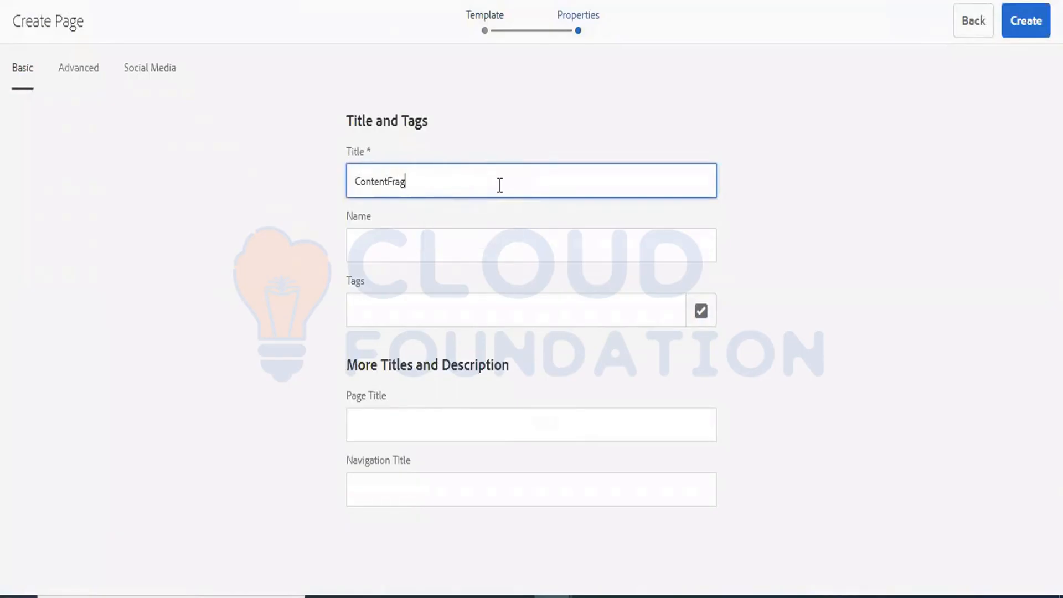
type("Page")
left_click(1028, 21)
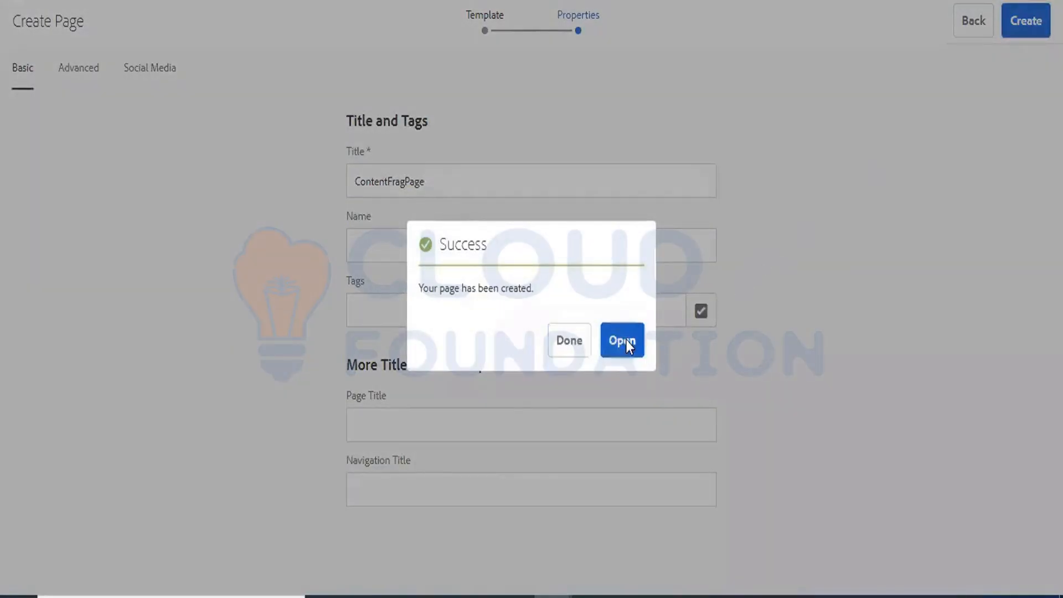
- Open the new ContentFragPage for editing and insert a Content Fragment component into its empty layout area
left_click(627, 340)
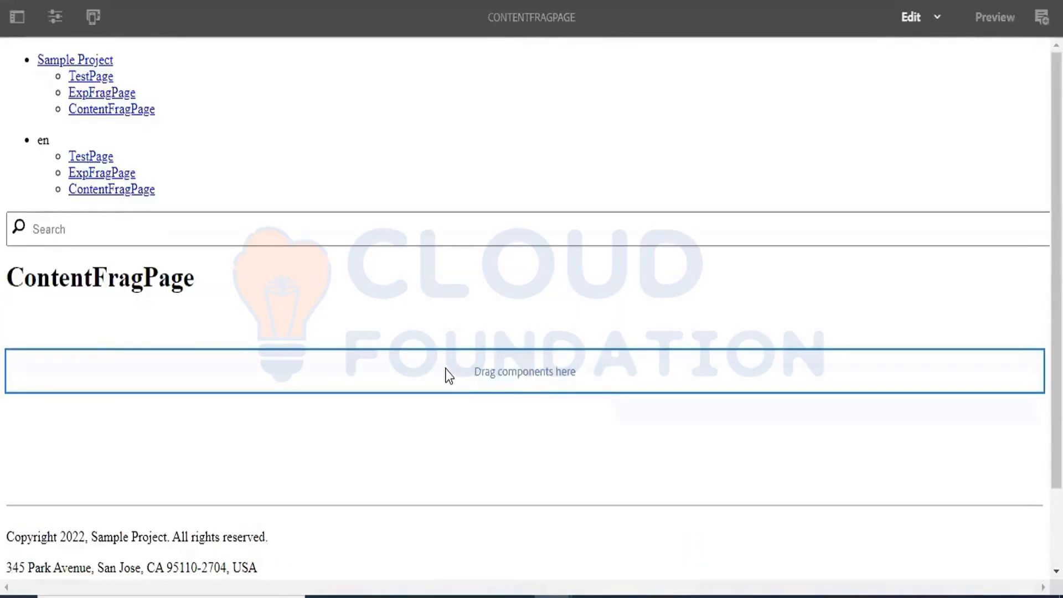
double_click(446, 369)
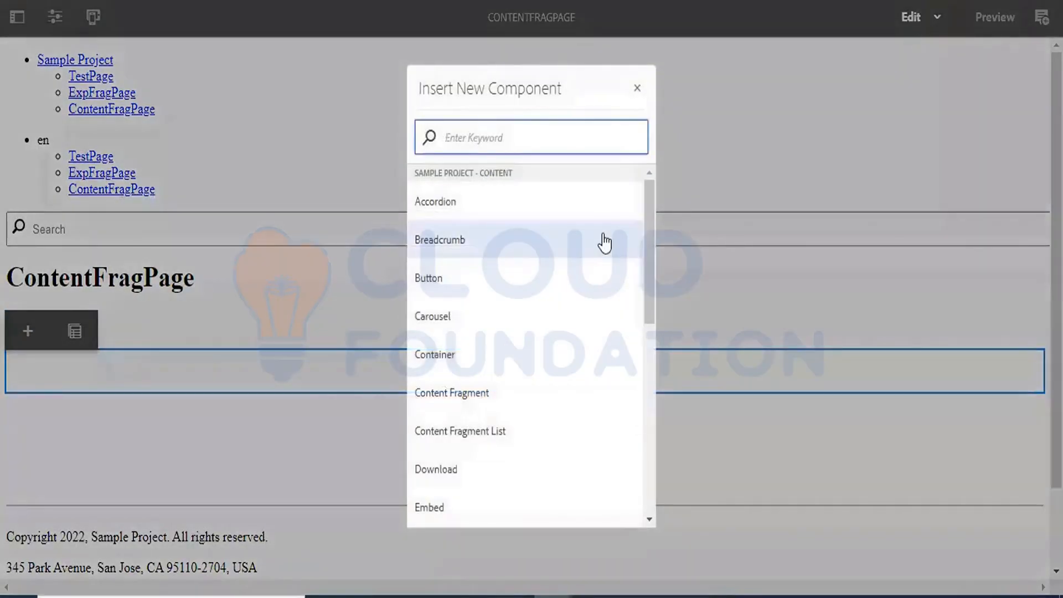
type("congten")
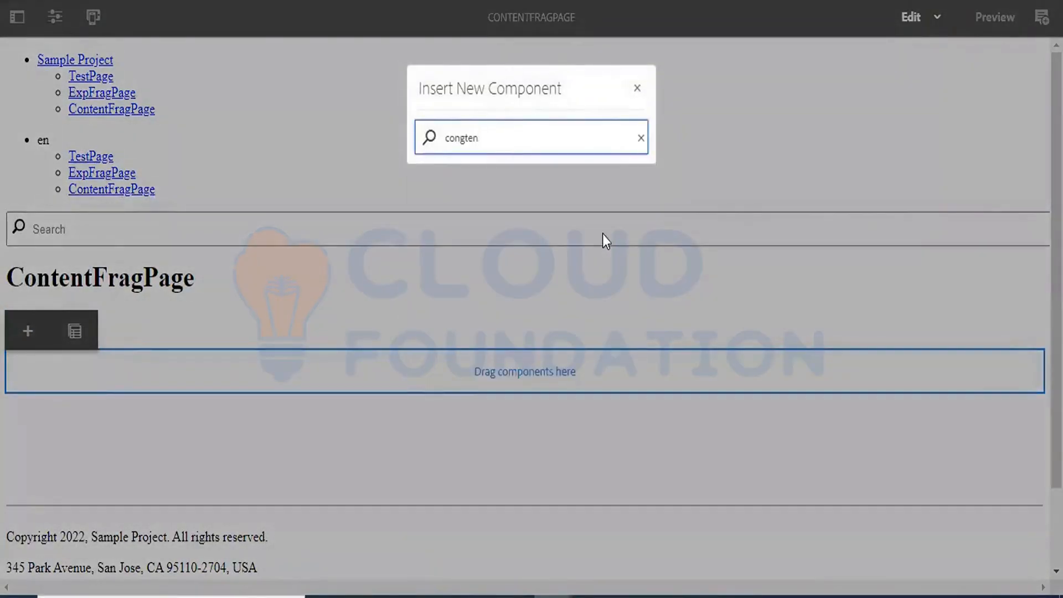
key("BackSpace")
key("BackSpace")
key("BackSpace")
key("BackSpace")
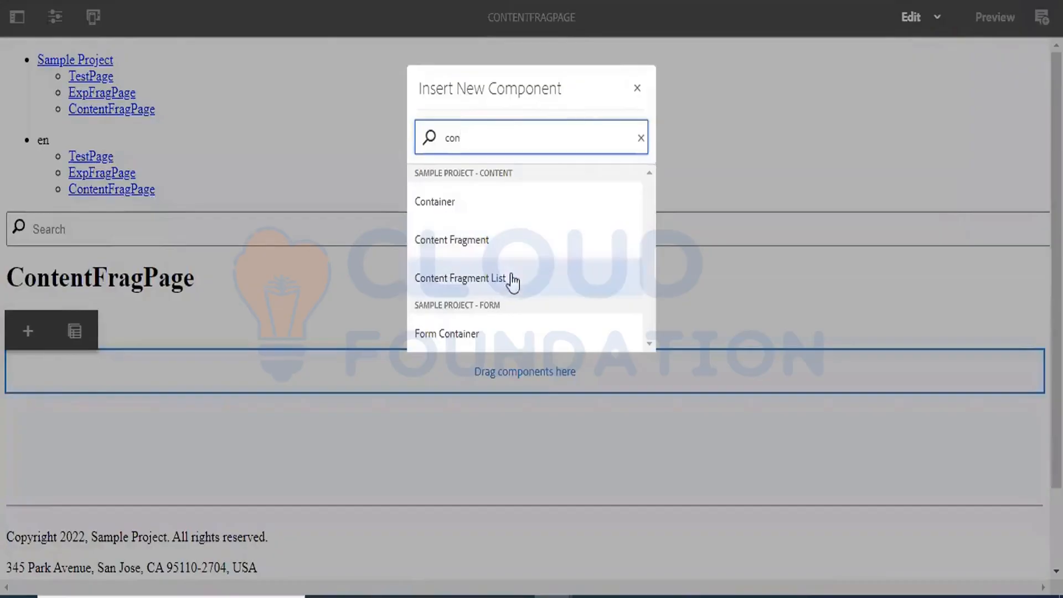
left_click(493, 250)
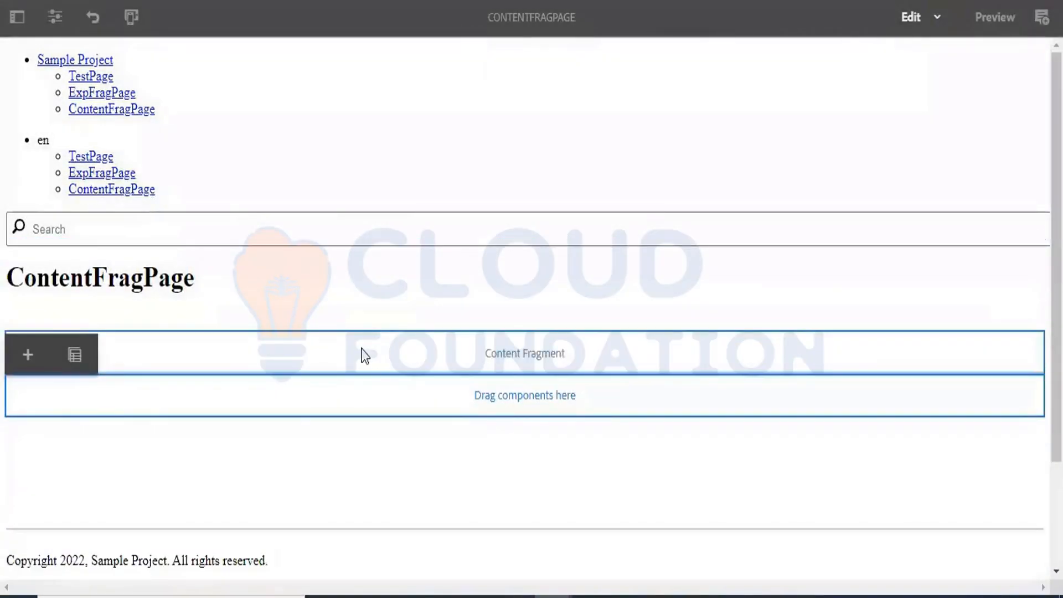
- Configure the Content Fragment component to use /content/dam/sample/content-fragments/firstcontentfragment and save its properties
left_click(364, 354)
left_click(27, 315)
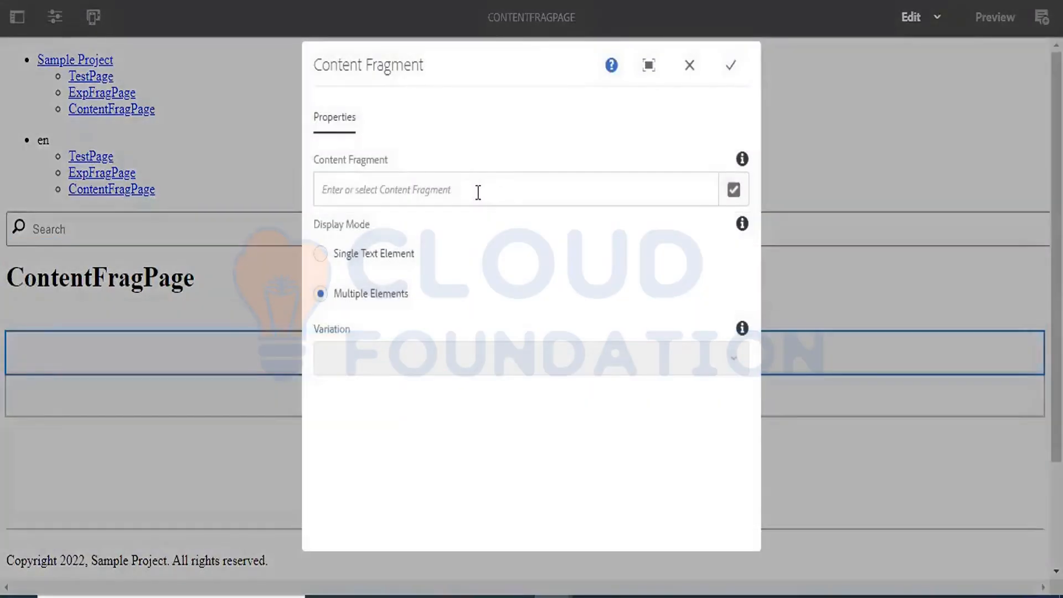
left_click(741, 198)
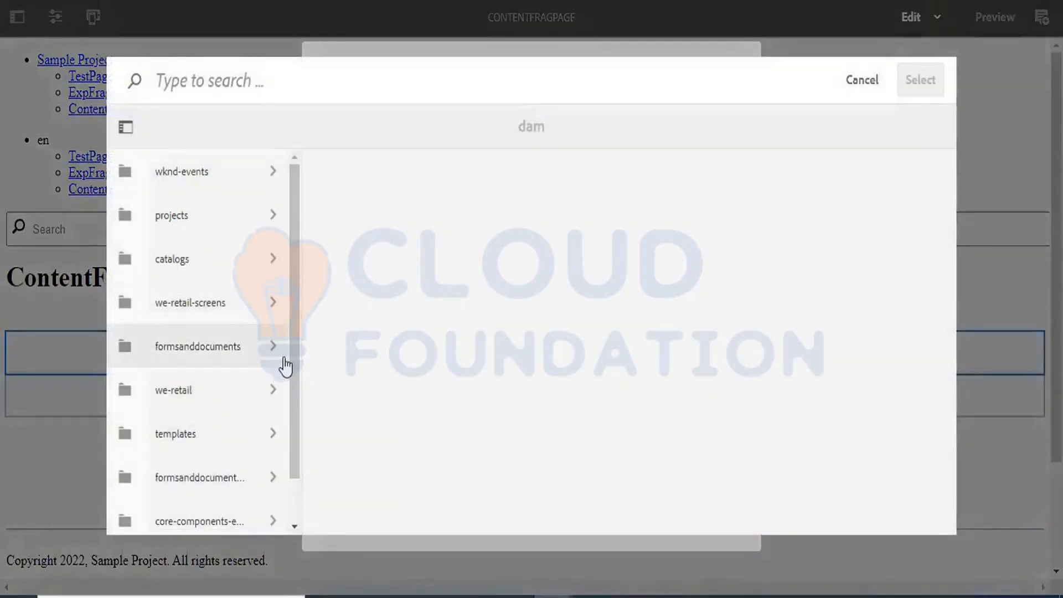
scroll(296, 376, "down", 3)
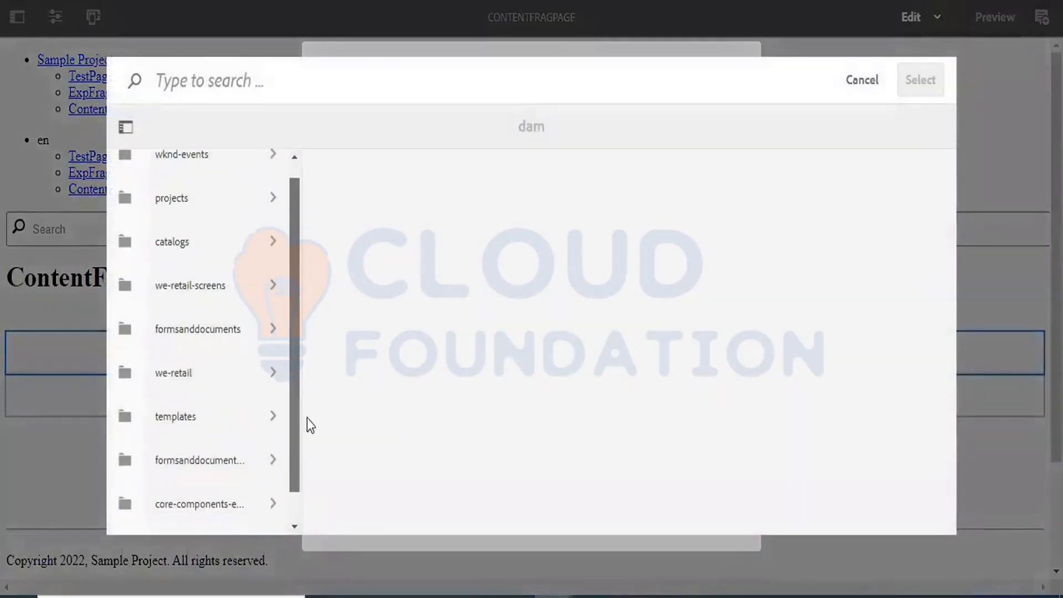
left_click(221, 521)
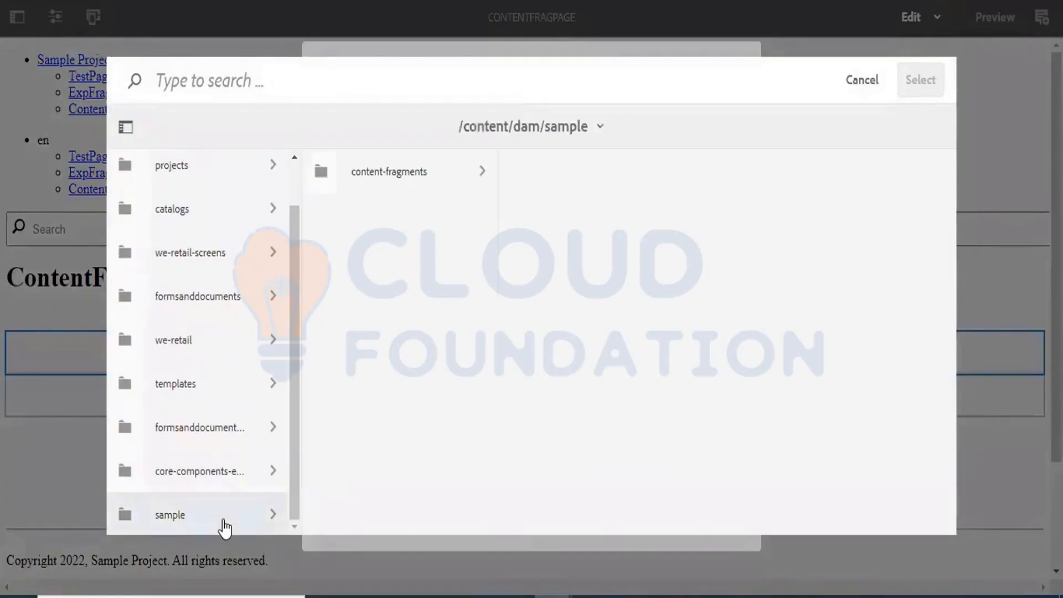
left_click(428, 187)
left_click(518, 178)
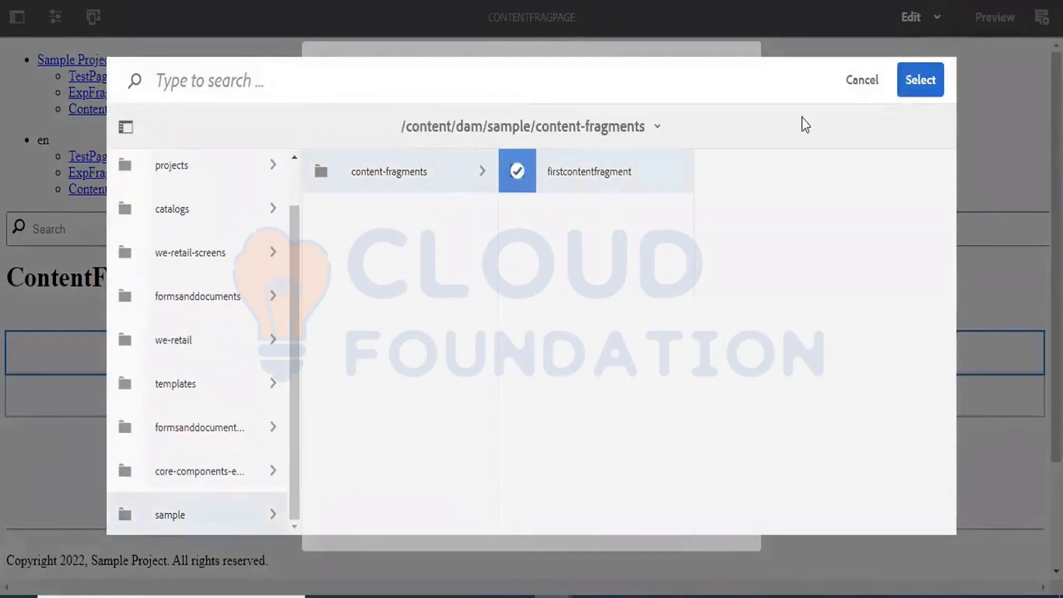
left_click(922, 80)
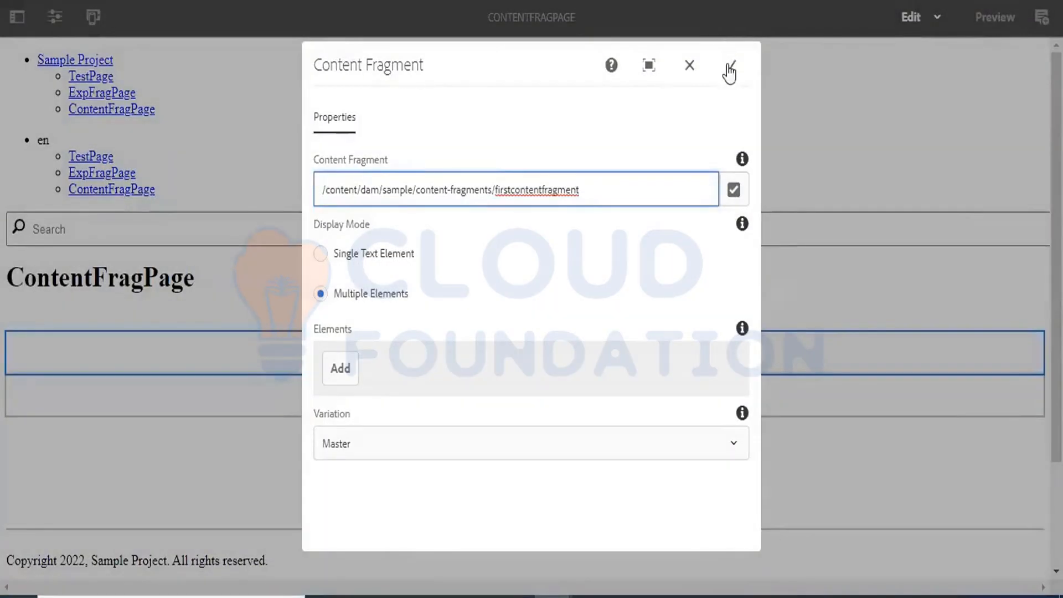
left_click(729, 66)
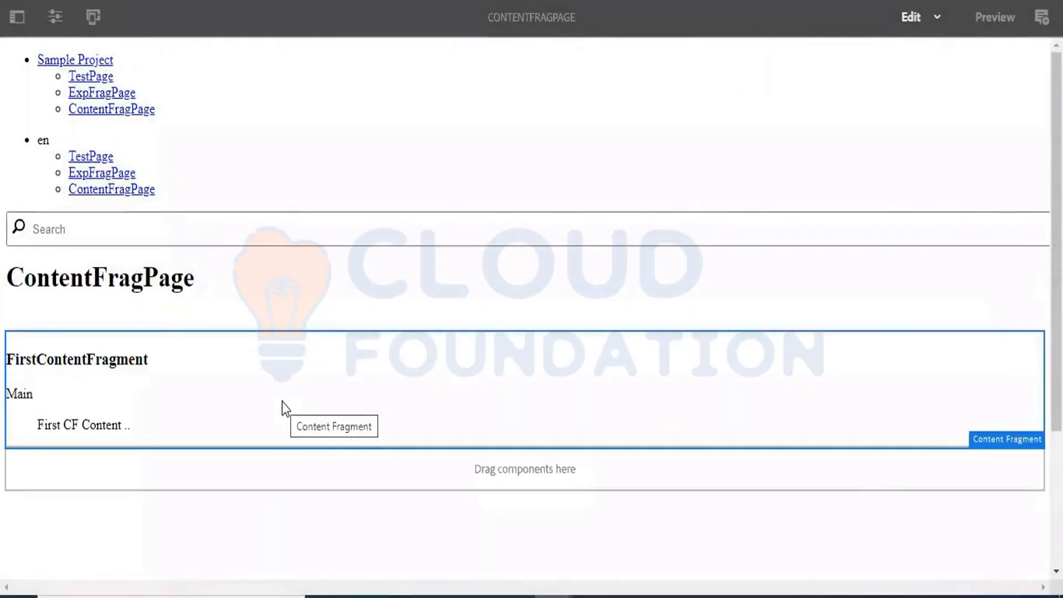
- Return to the content-fragments assets folder and open FirstContentFragment for editing
left_click(210, 404)
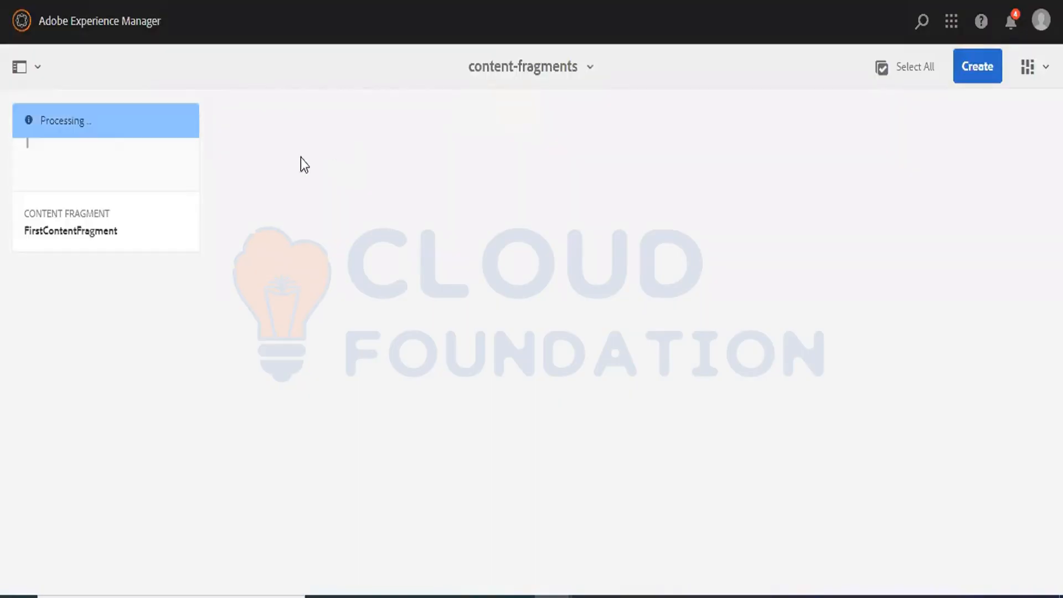
mouse_move(100, 207)
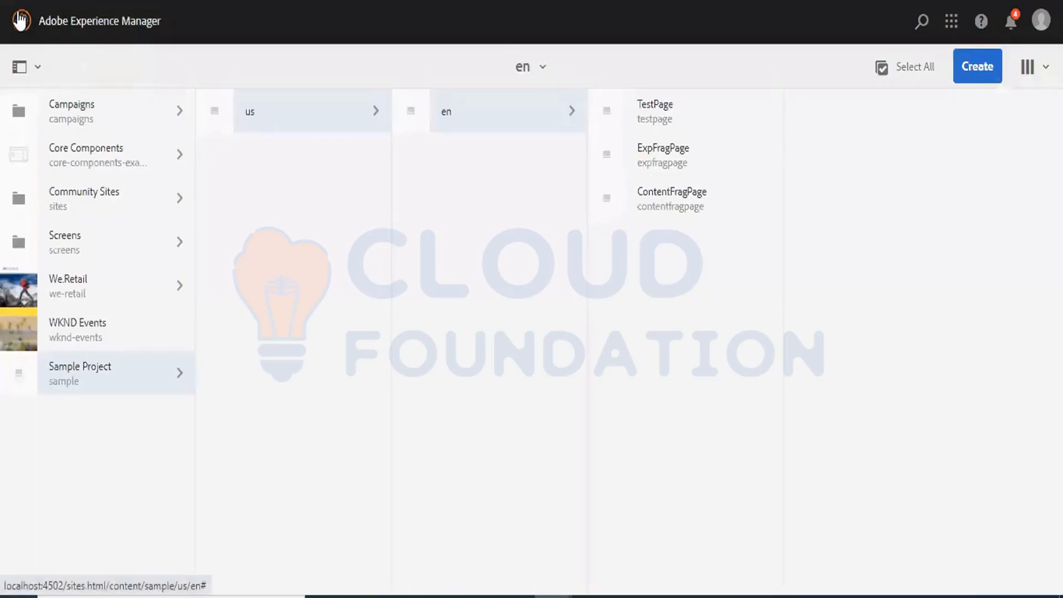
left_click(21, 21)
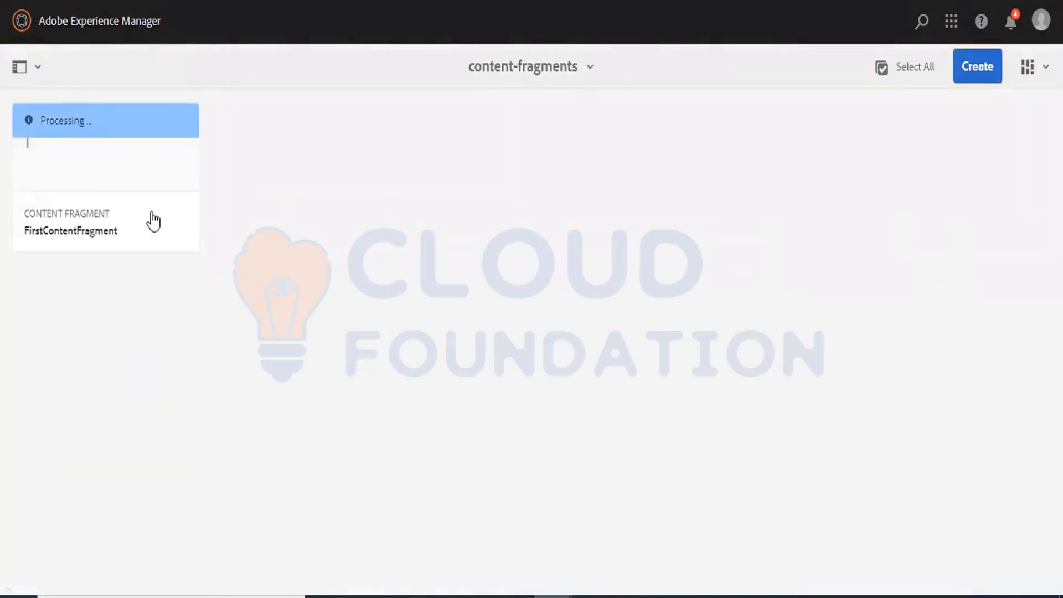
mouse_move(33, 102)
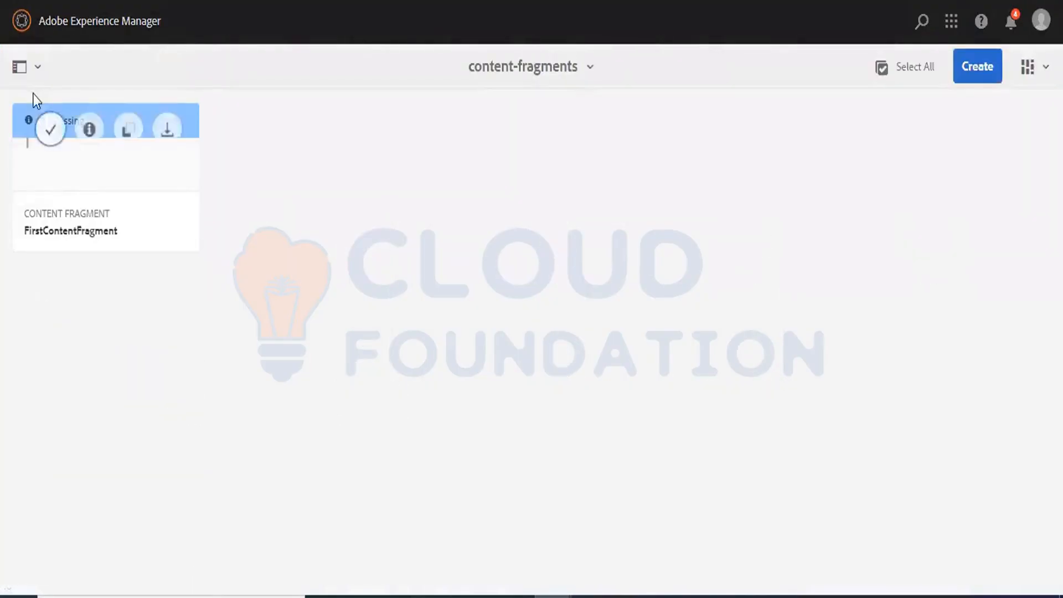
left_click(51, 130)
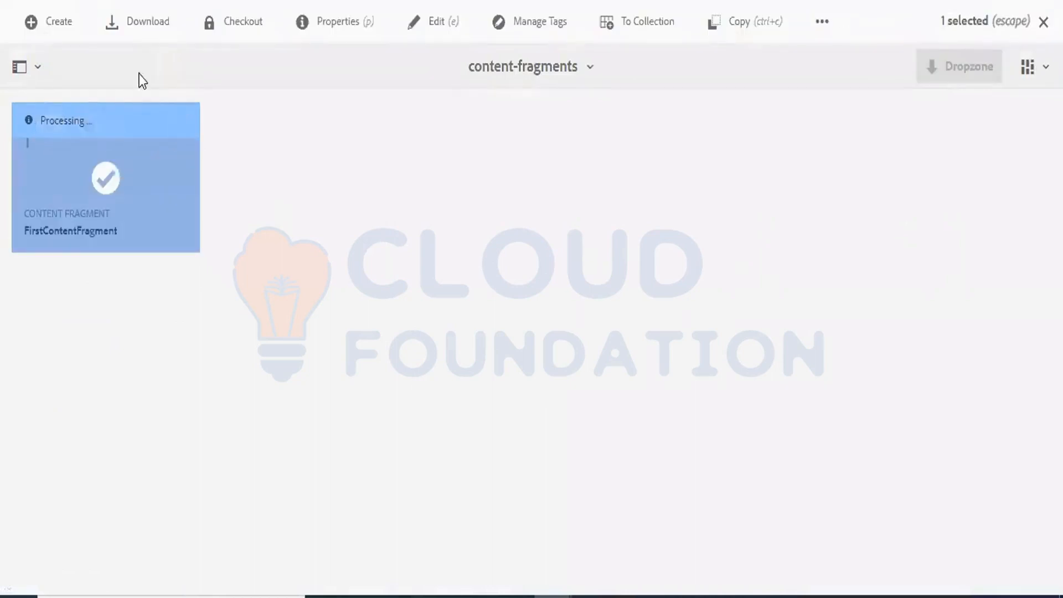
left_click(431, 24)
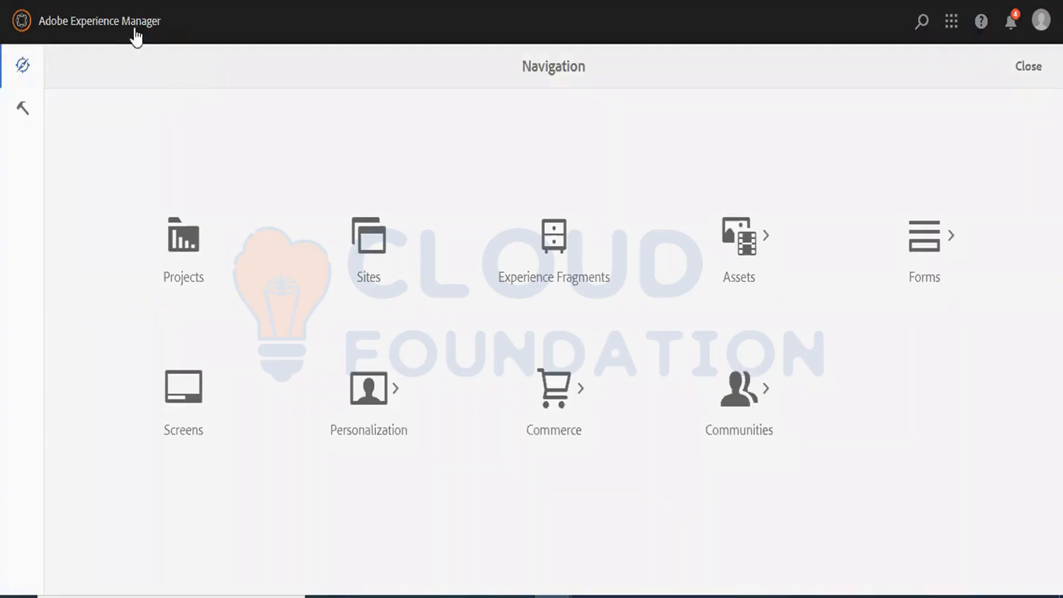
- Show the general Tools overview and open CRXDE Lite at crx/de in a duplicated browser tab
left_click(23, 109)
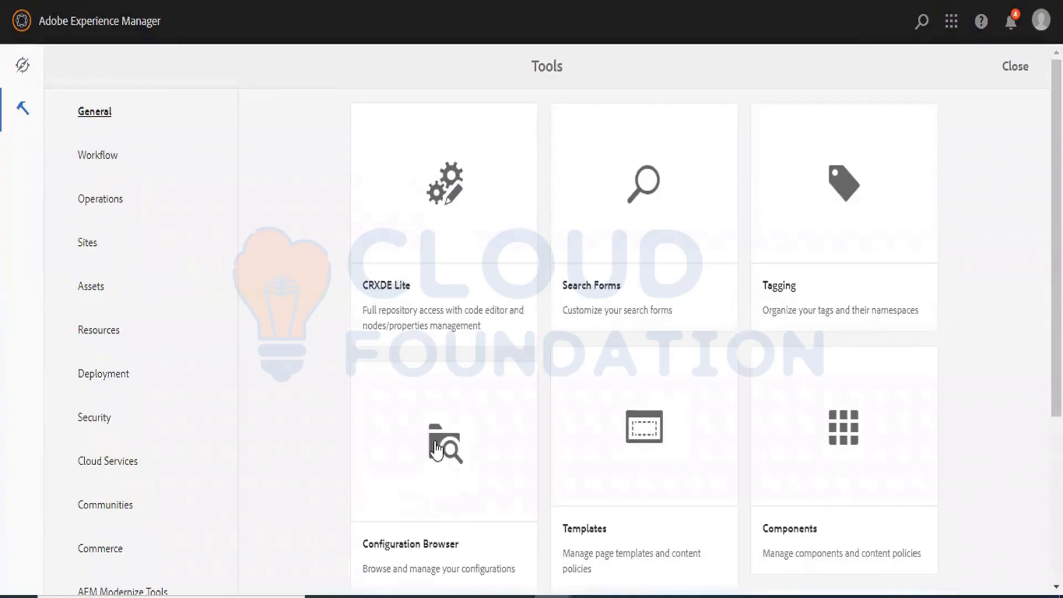
right_click(398, 1)
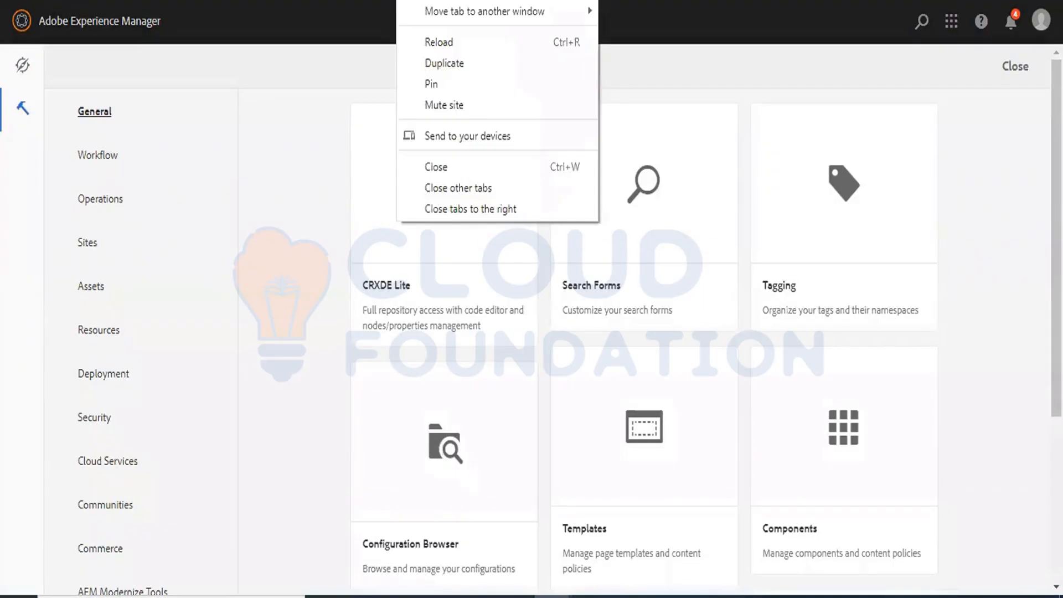
left_click(440, 61)
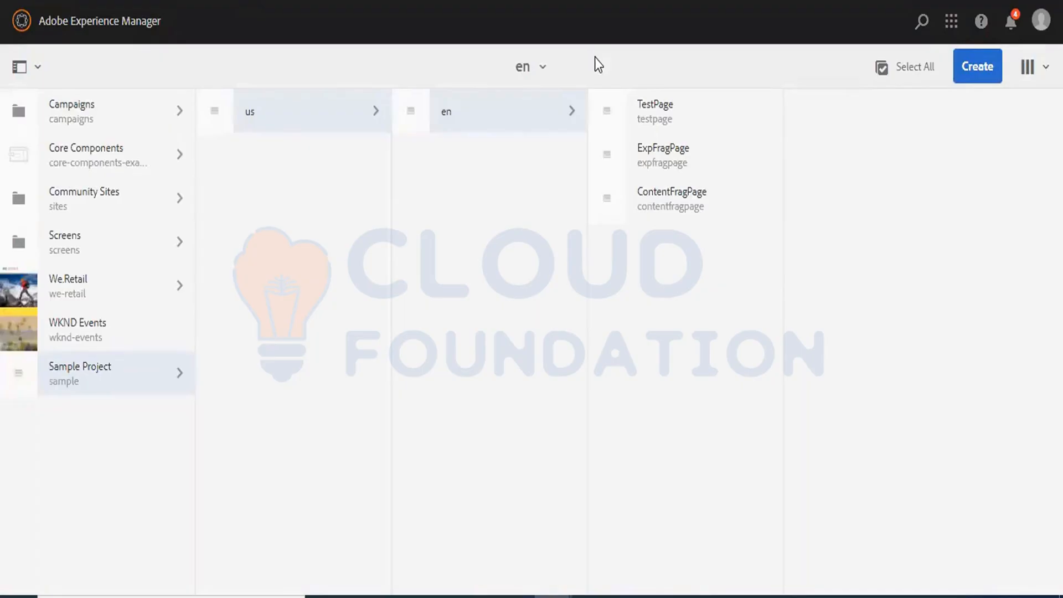
type("crx/de")
key("Return")
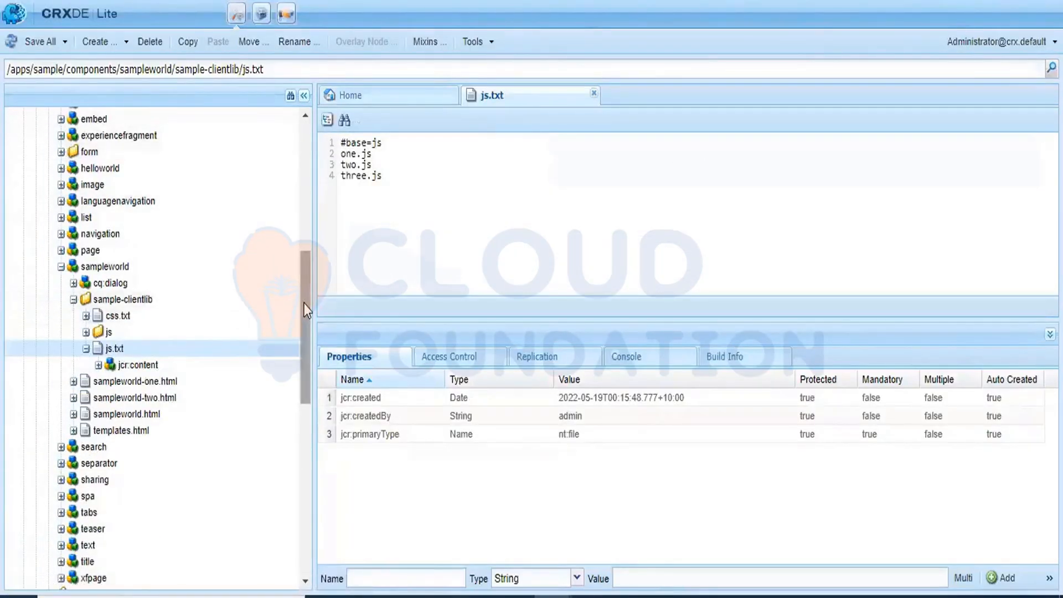
- Collapse apps in the repository tree and expand conf/sample/settings to examine the Sample Project's configuration nodes
left_click_drag(306, 310, 306, 180)
left_click(23, 132)
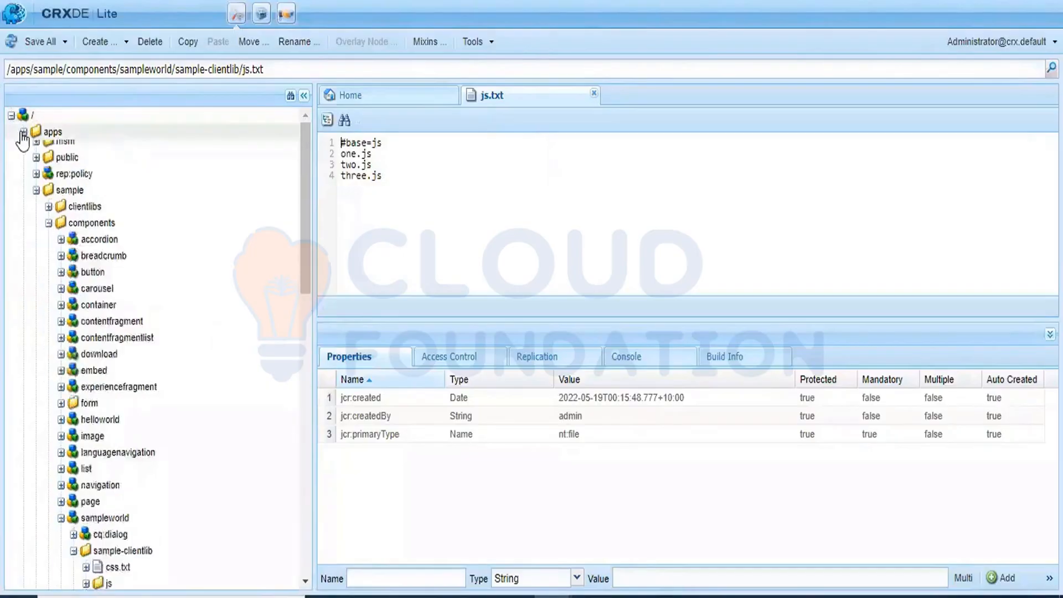
left_click(23, 165)
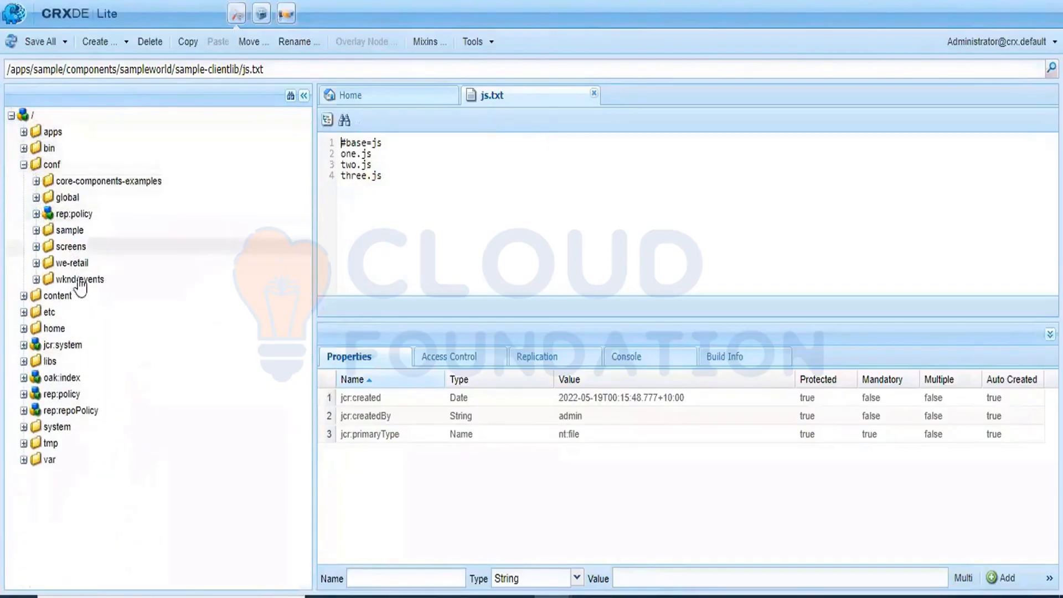
left_click(53, 167)
left_click(72, 232)
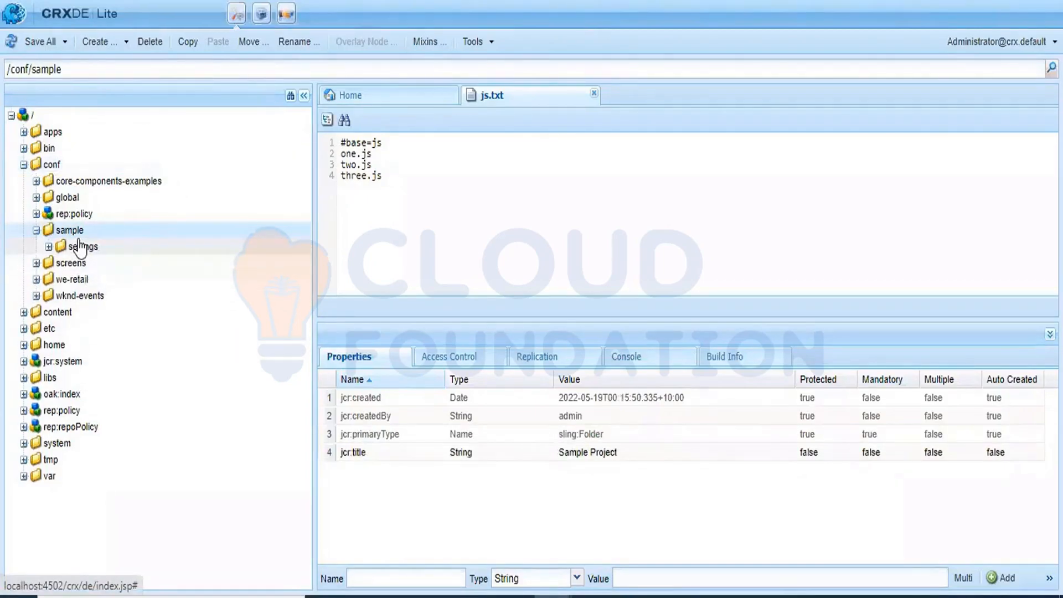
left_click(79, 246)
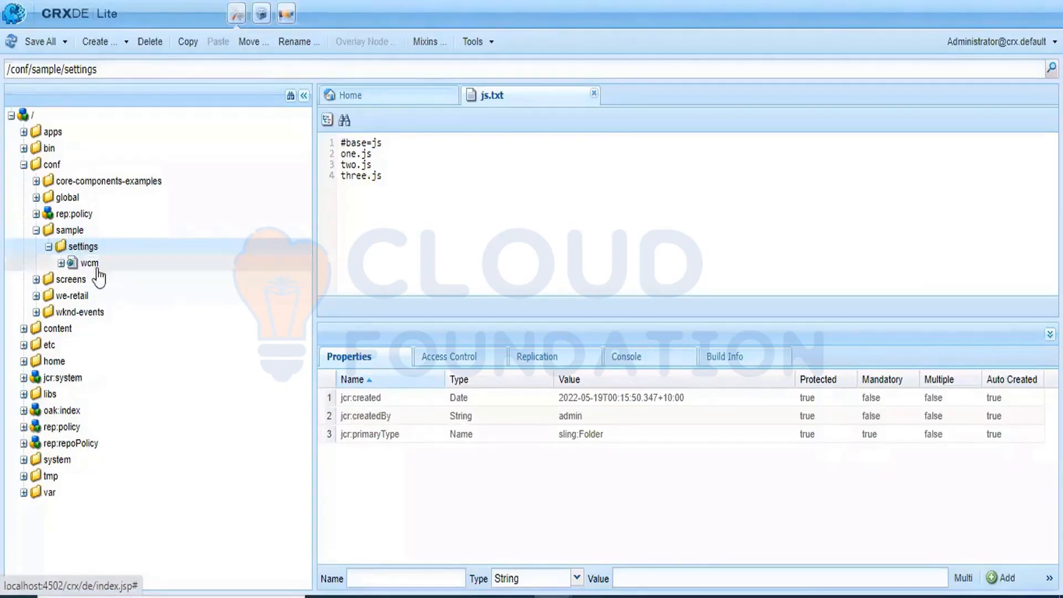
left_click(69, 230)
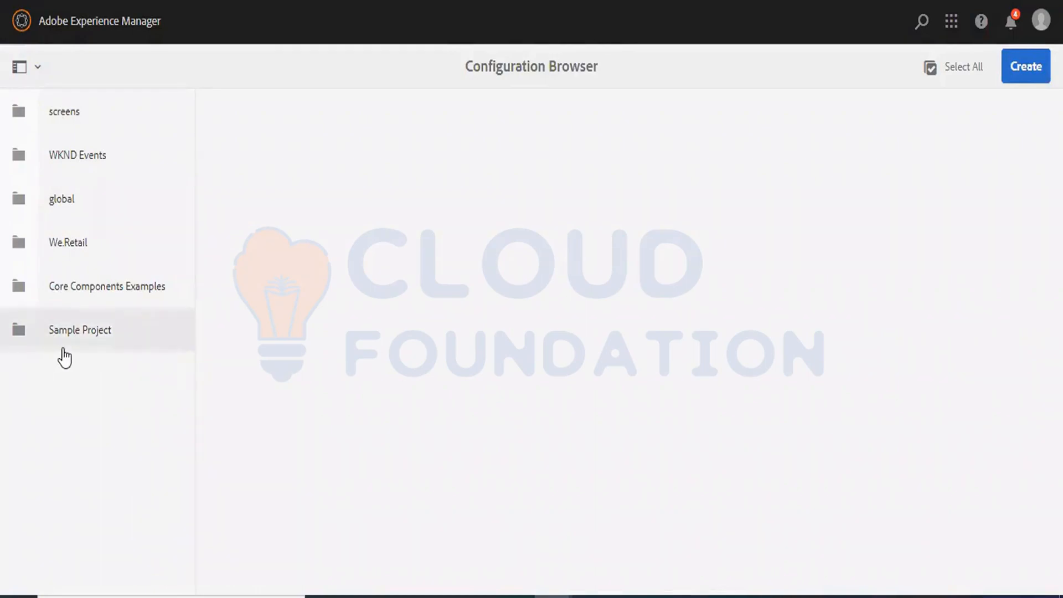
- Enable Content Fragment Models in the Sample Project's configuration properties and save the configuration
left_click(20, 332)
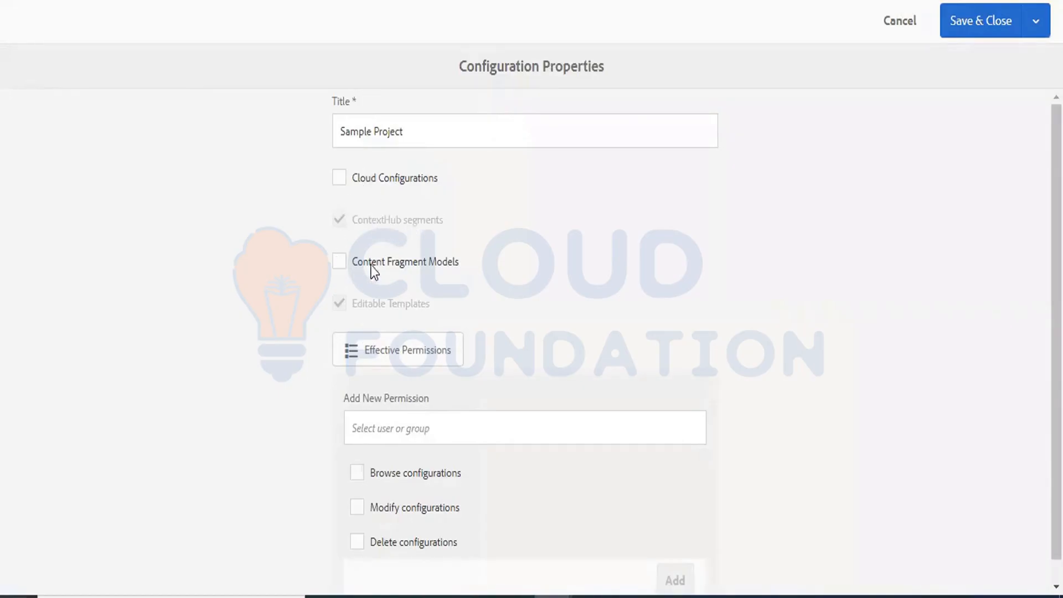
left_click(399, 262)
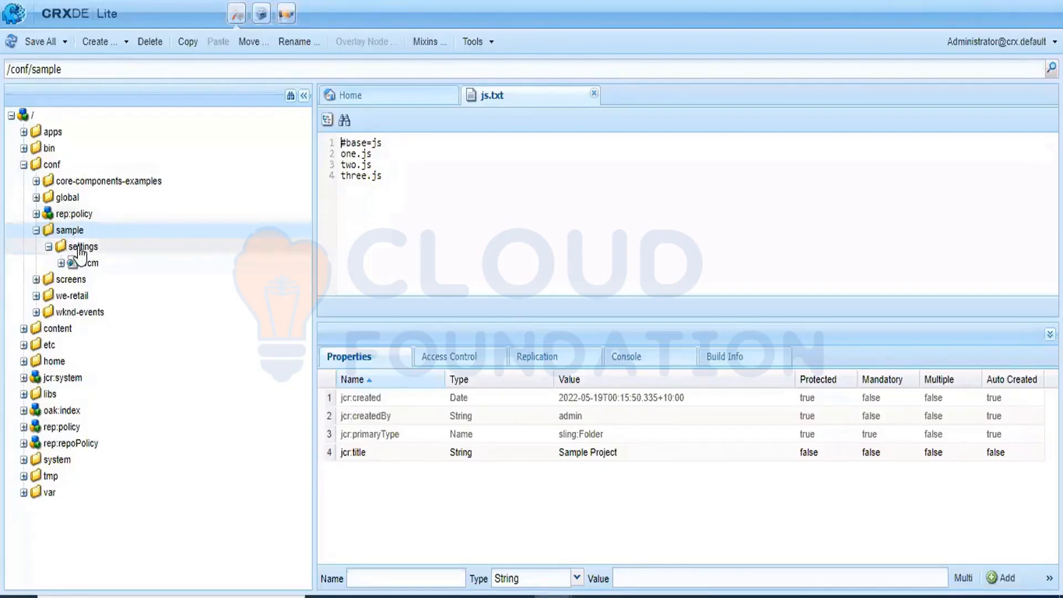
left_click(81, 247)
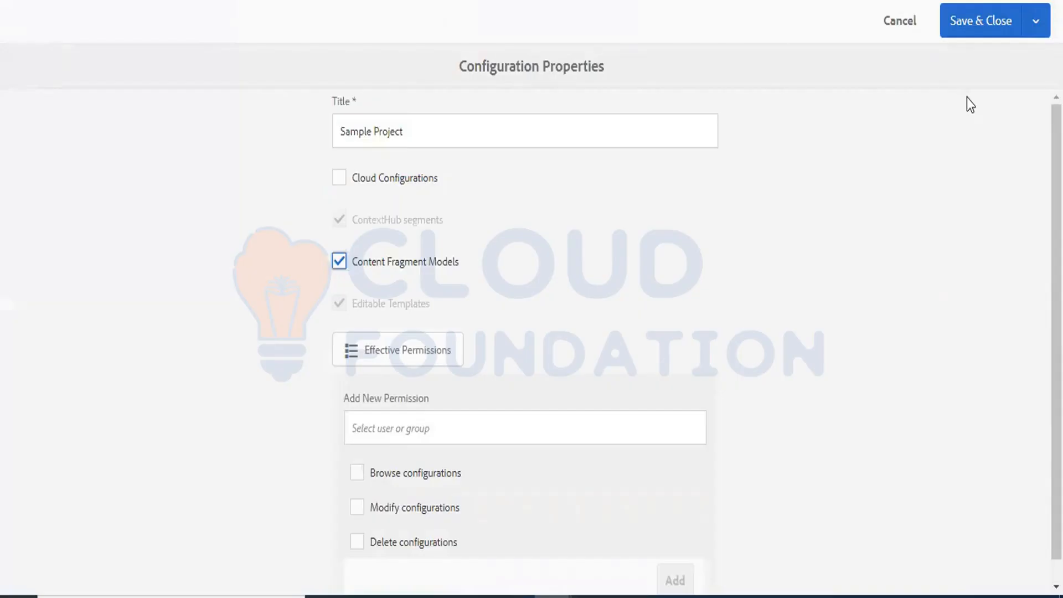
left_click(966, 23)
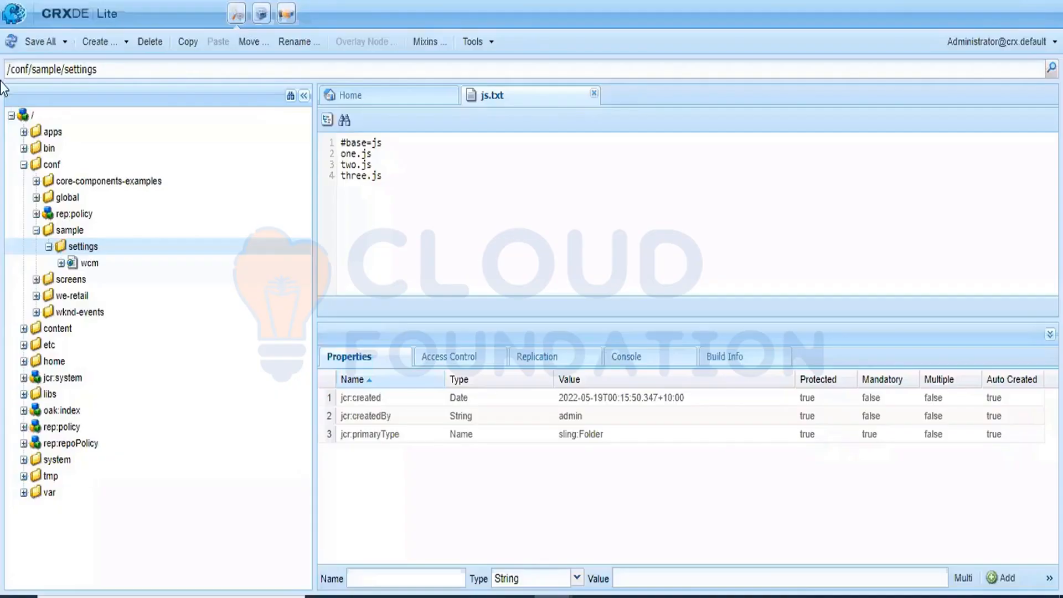
- Refresh the sample settings node in CRXDE Lite and expand dam/cfm/models beneath it
left_click(11, 41)
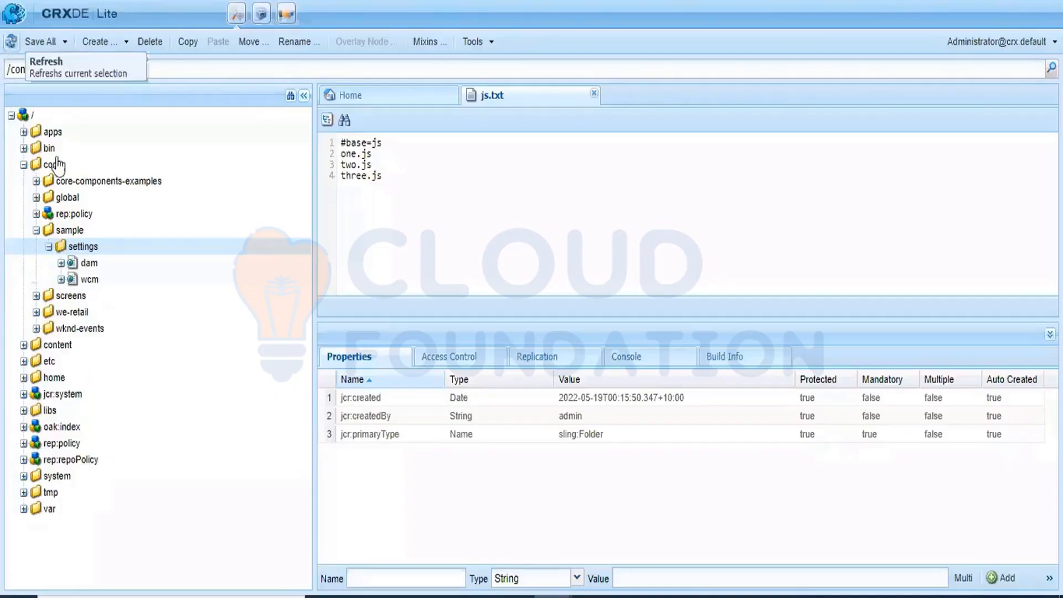
double_click(89, 265)
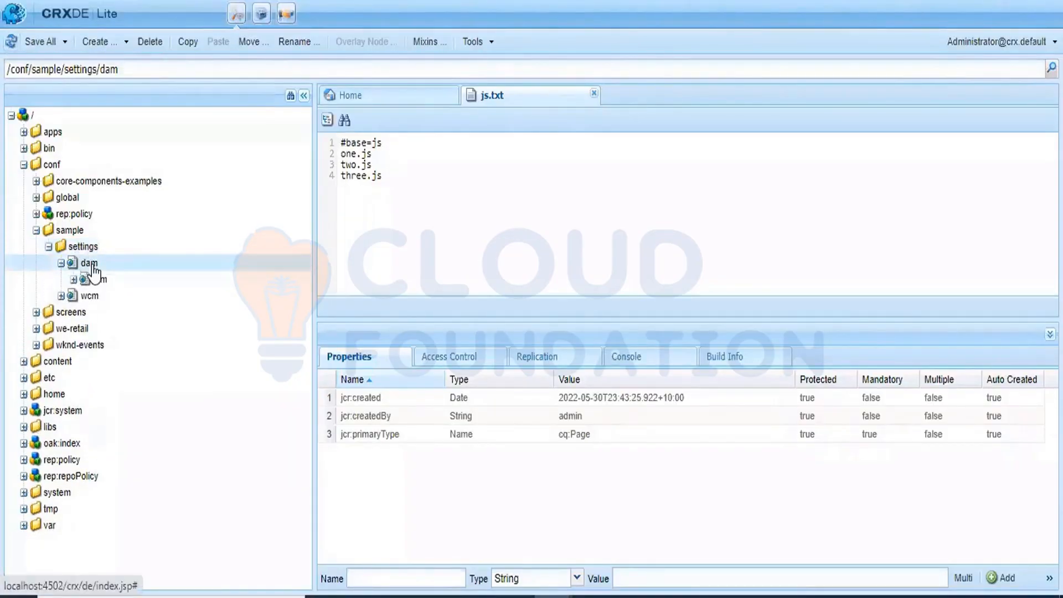
double_click(100, 280)
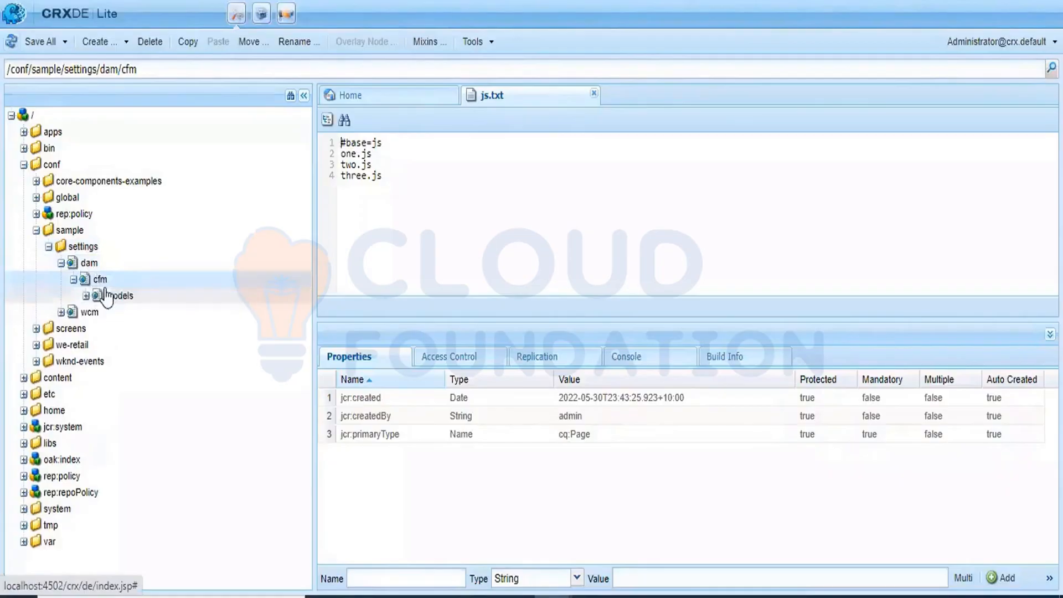
double_click(107, 296)
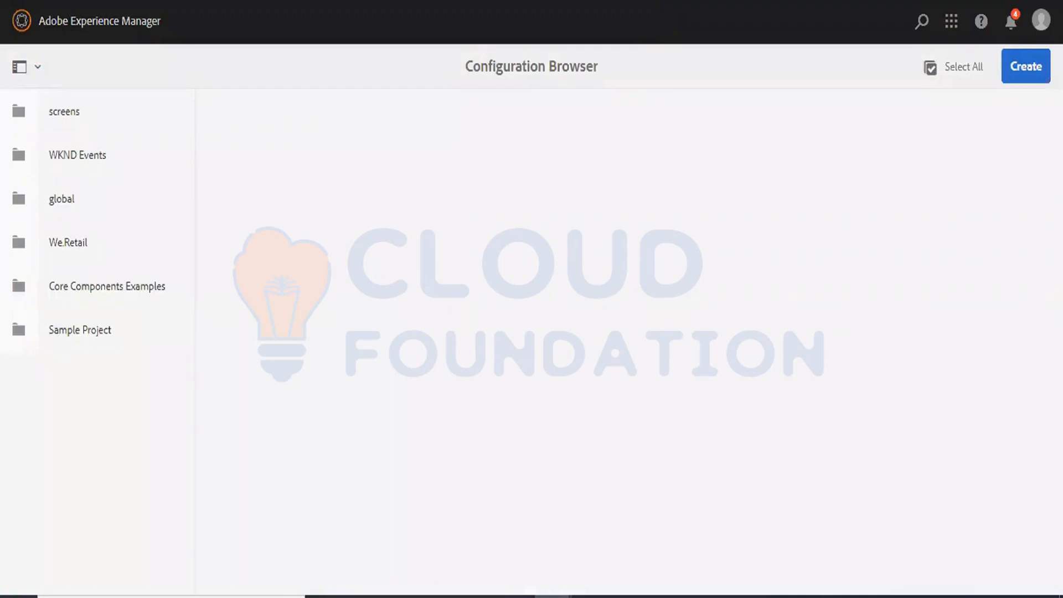
- Review the Sample Project's configuration properties in the Configuration Browser and leave them without saving
left_click(22, 22)
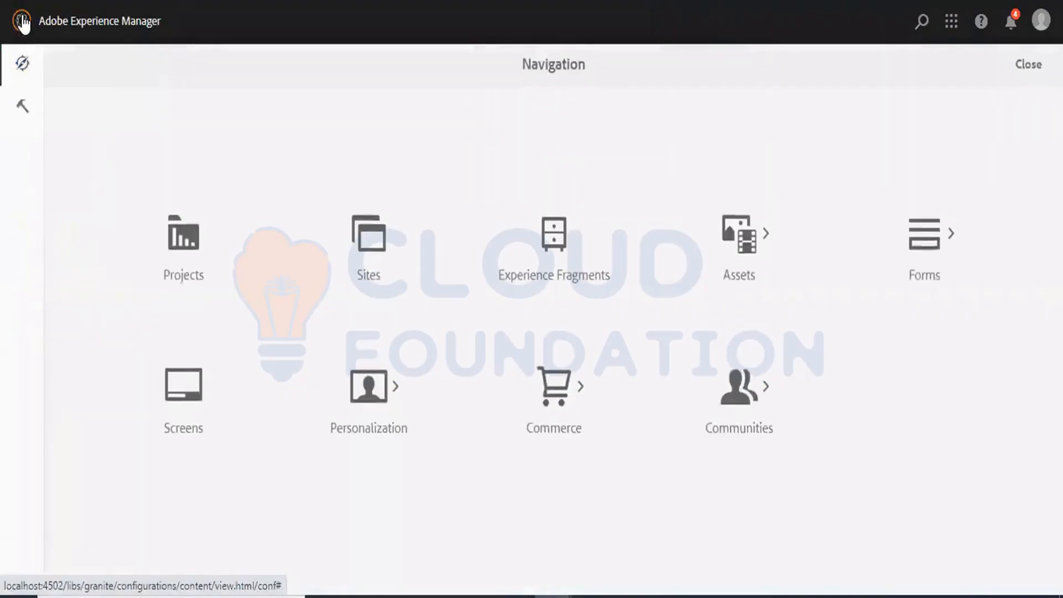
left_click(22, 108)
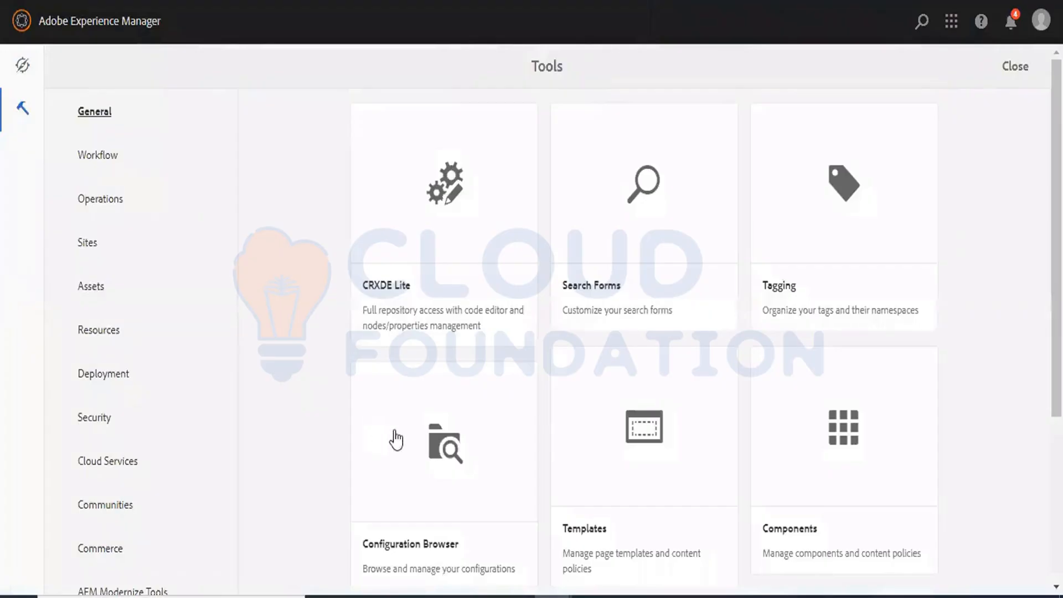
key("Escape")
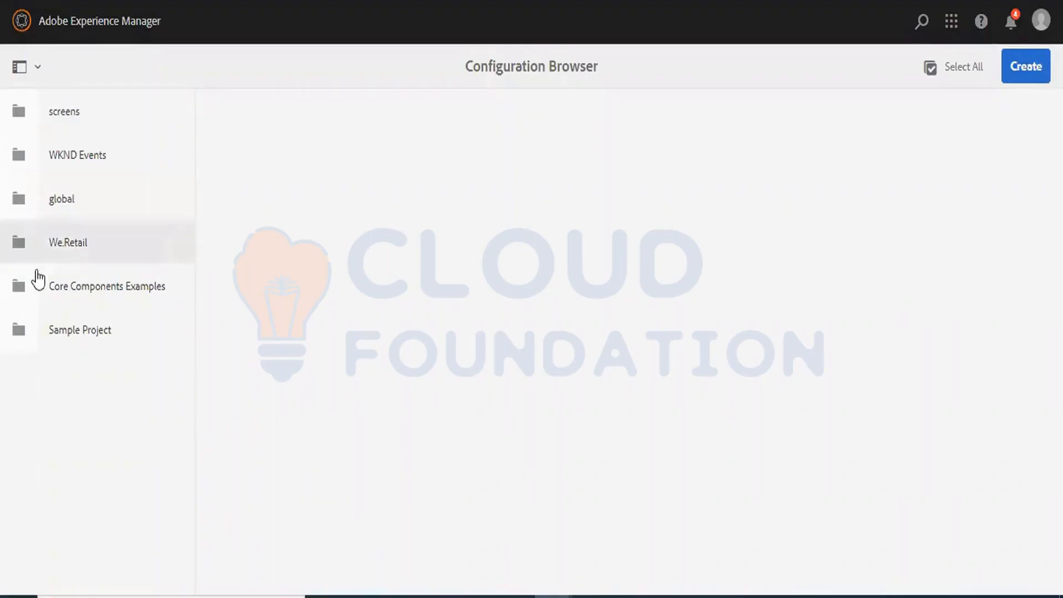
left_click(16, 331)
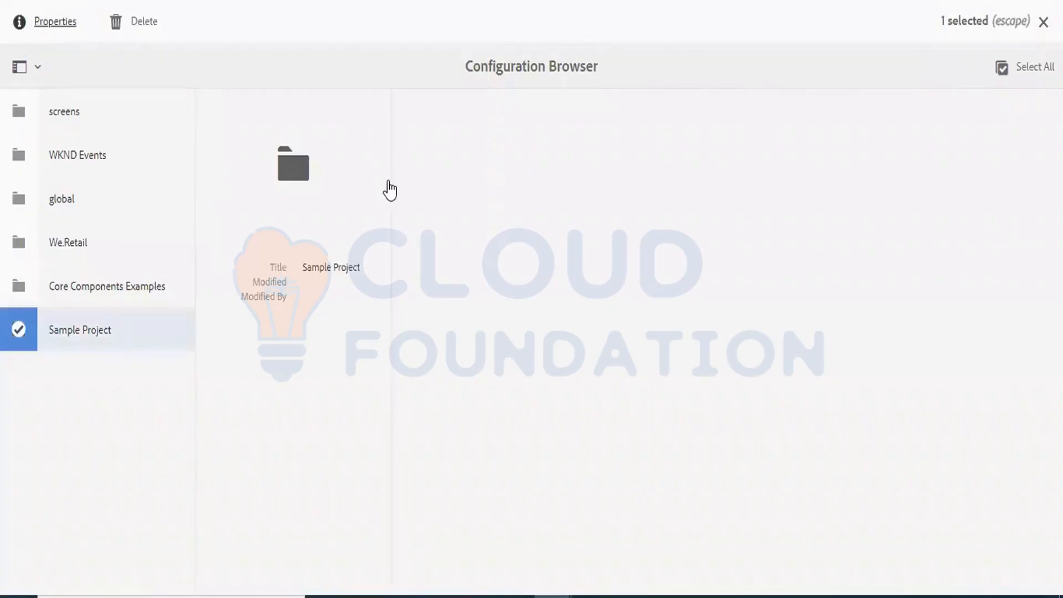
key("p")
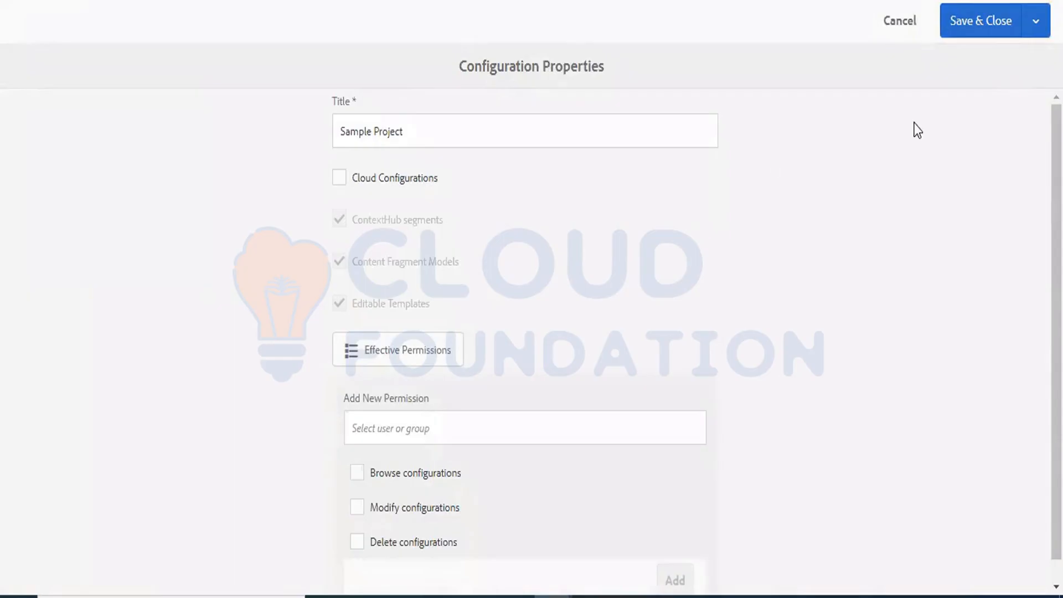
left_click(899, 22)
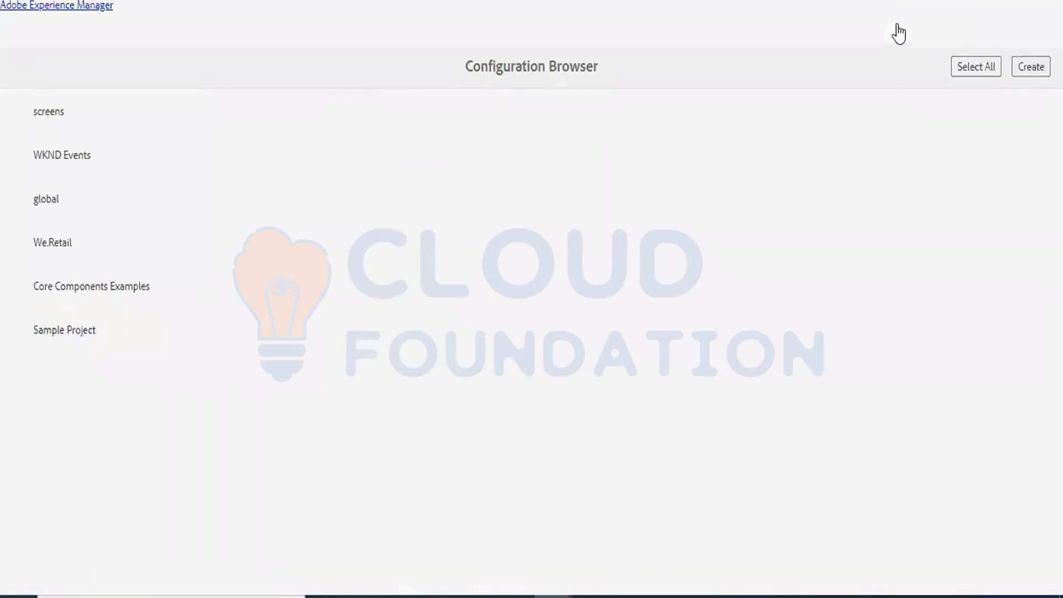
- Open Content Fragment Models from the Assets tools and look inside the Sample Project folder
left_click(21, 22)
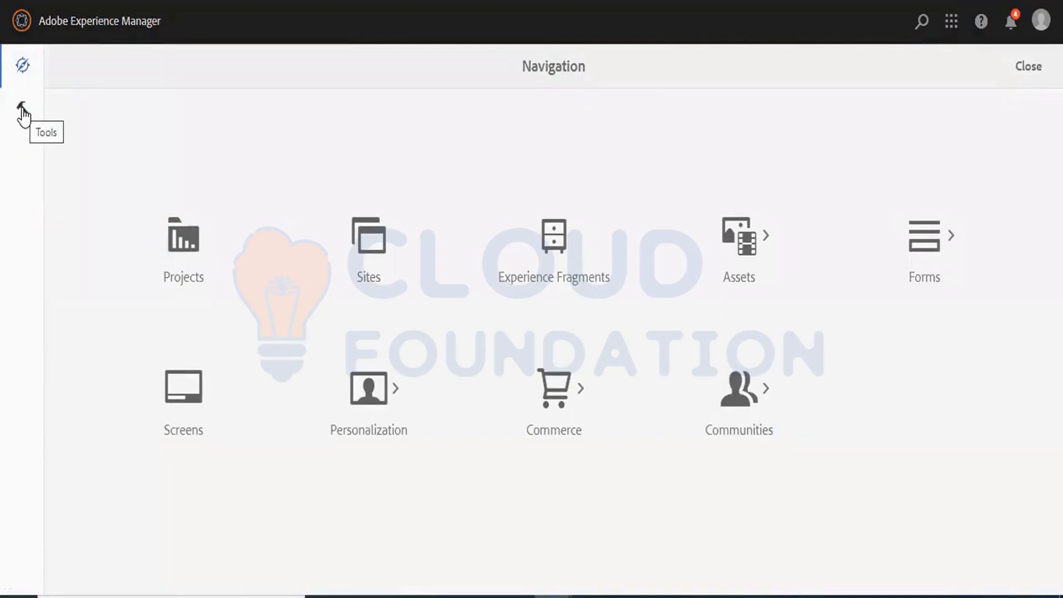
left_click(23, 113)
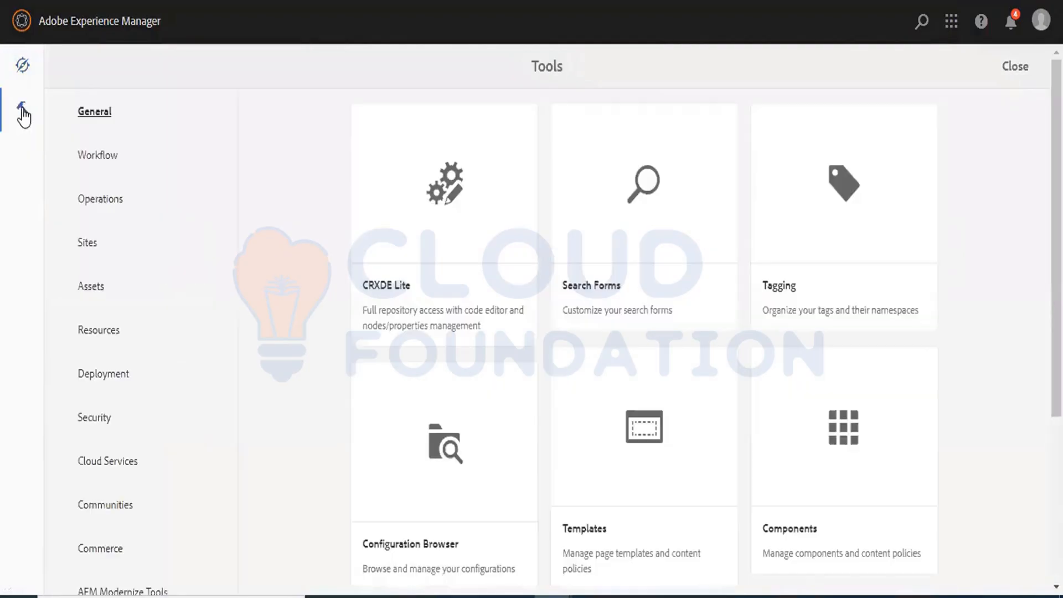
left_click(90, 289)
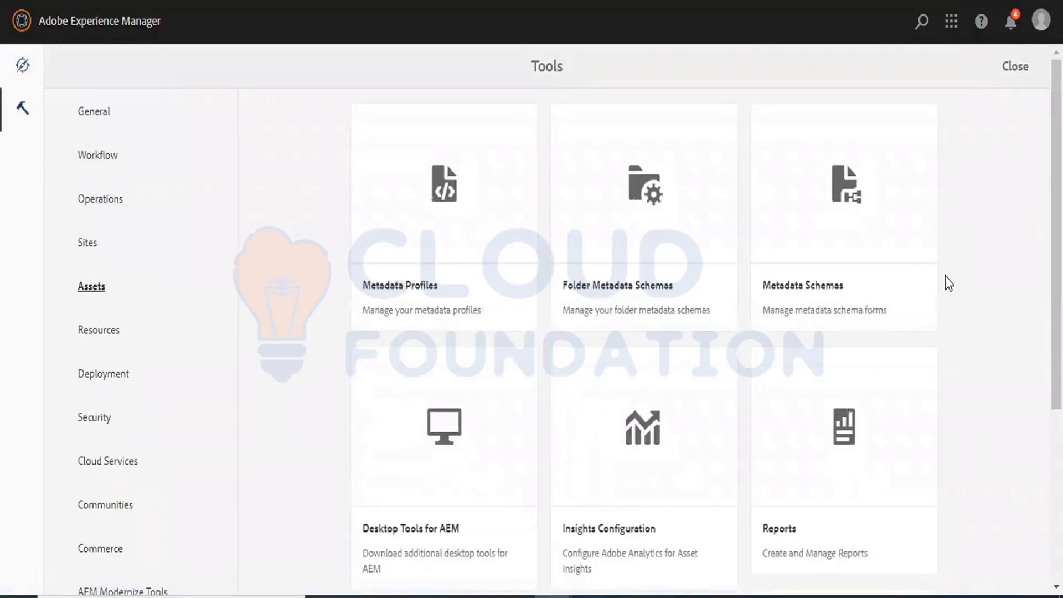
scroll(645, 322, "down", 5)
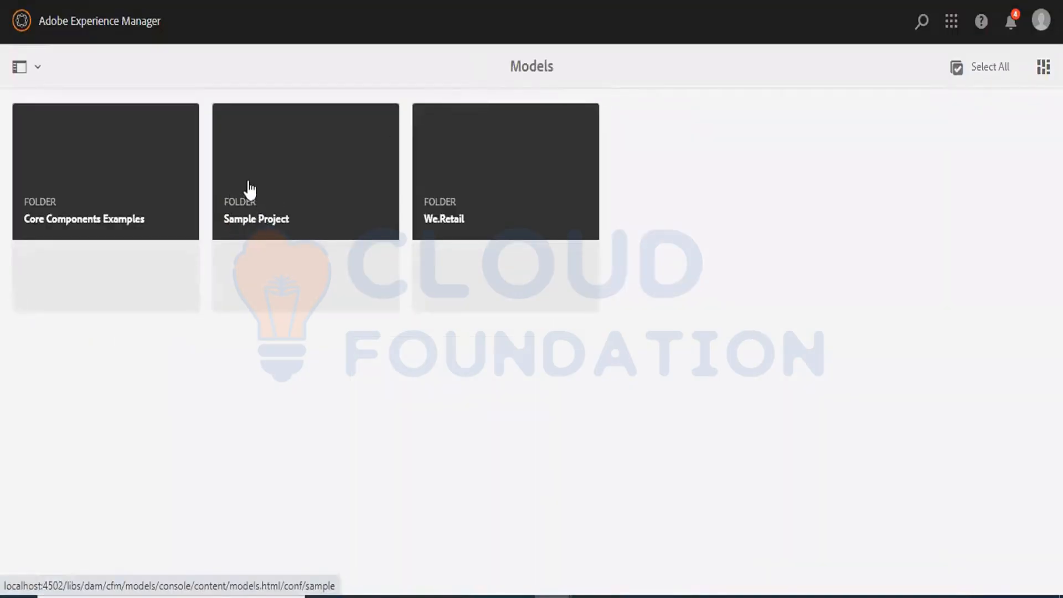
left_click(295, 207)
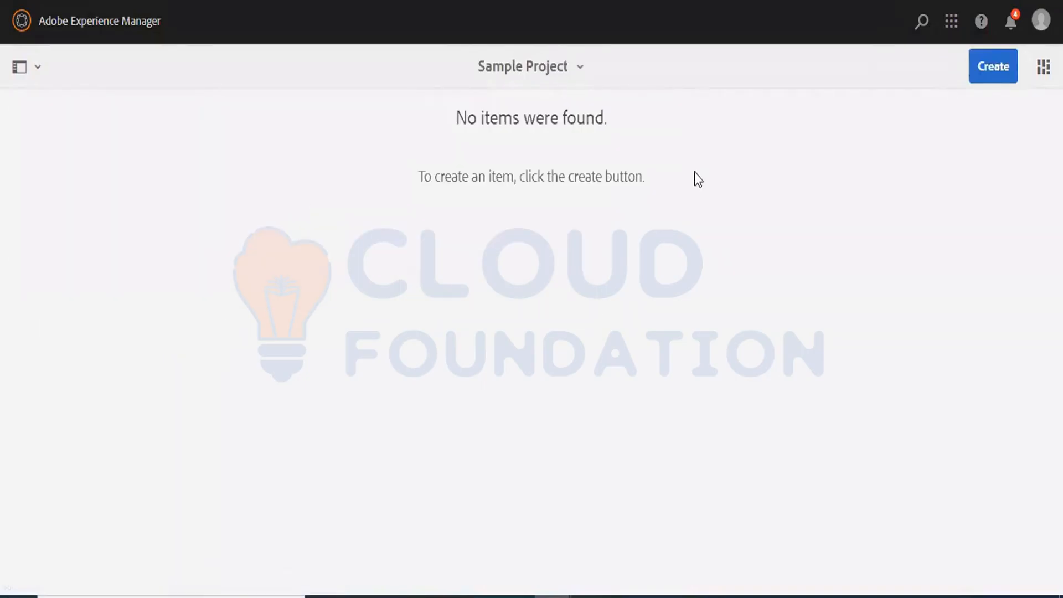
left_click_drag(436, 115, 649, 162)
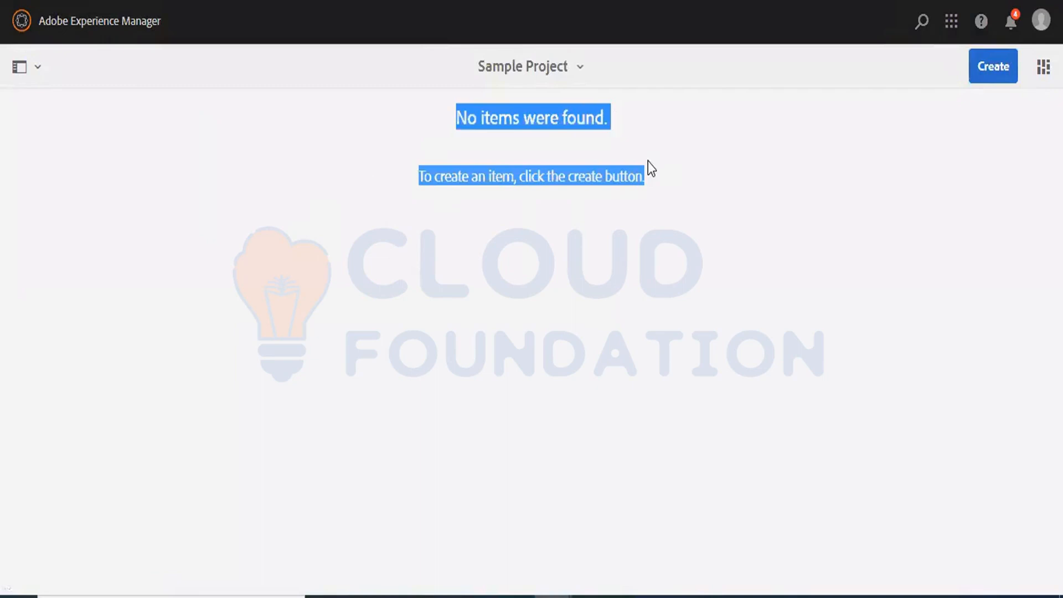
left_click(713, 159)
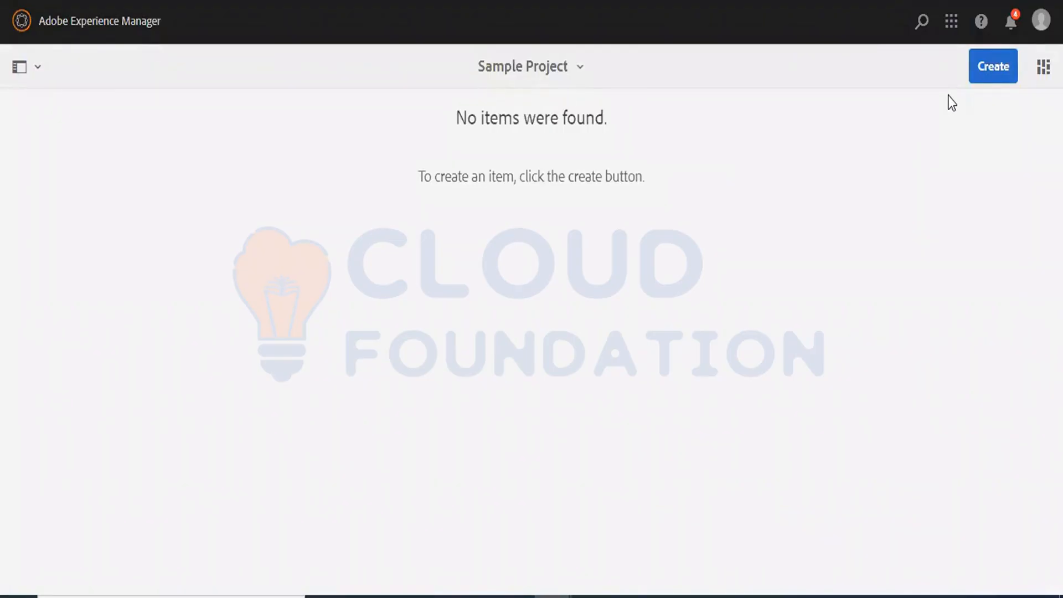
- Go back to the Models overview, inspect the Office model of Core Components Examples in the model editor, and cancel out
left_click(587, 69)
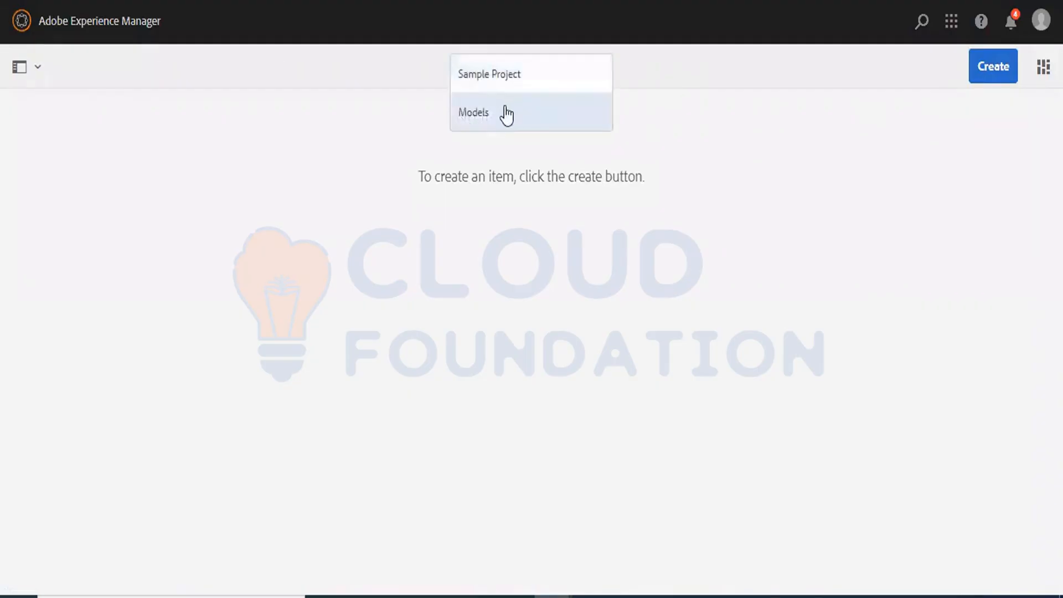
left_click(507, 113)
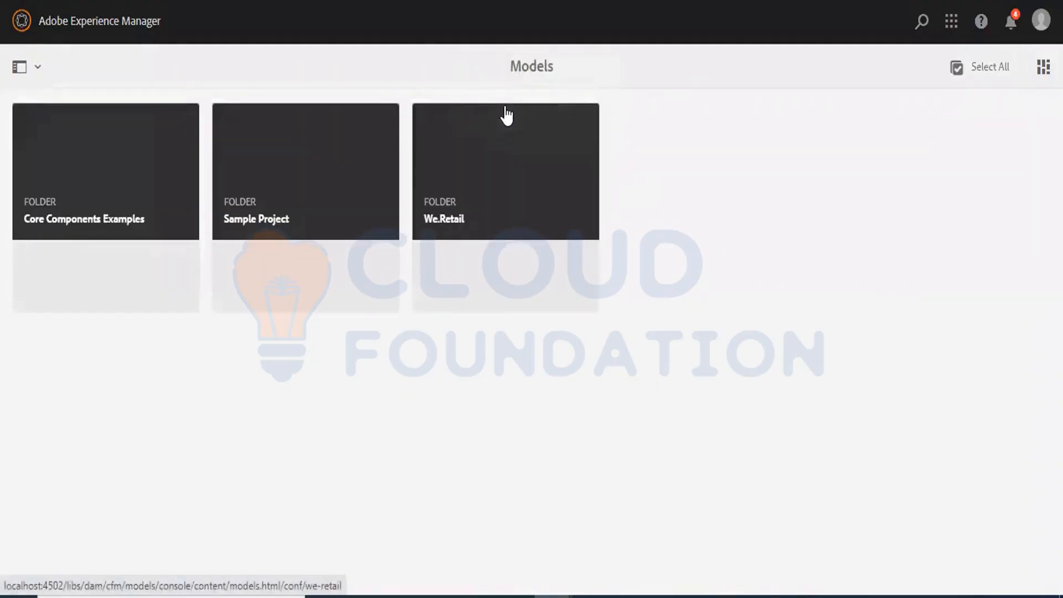
left_click(99, 194)
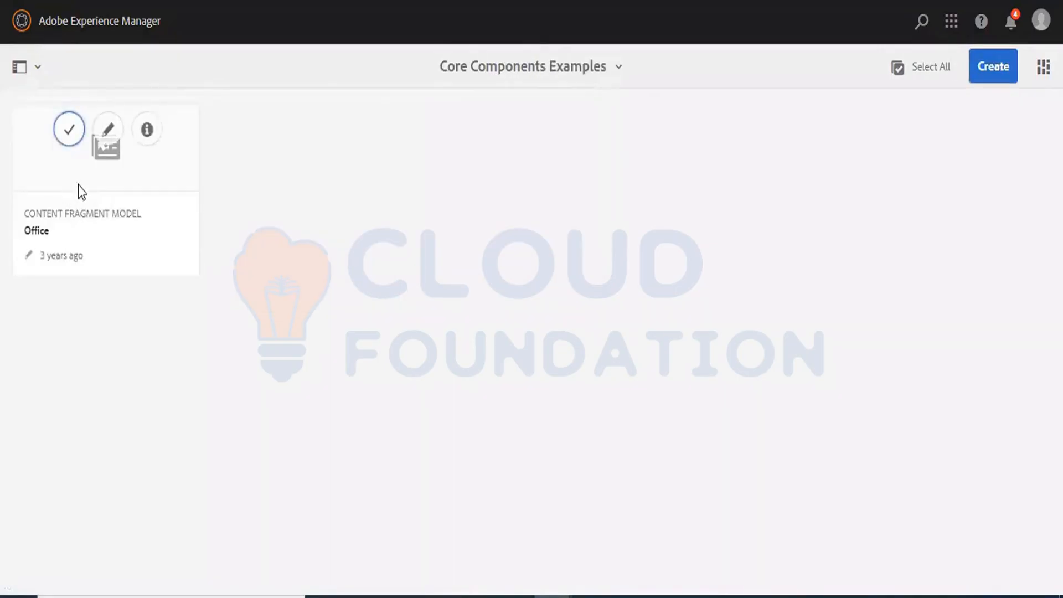
left_click(109, 125)
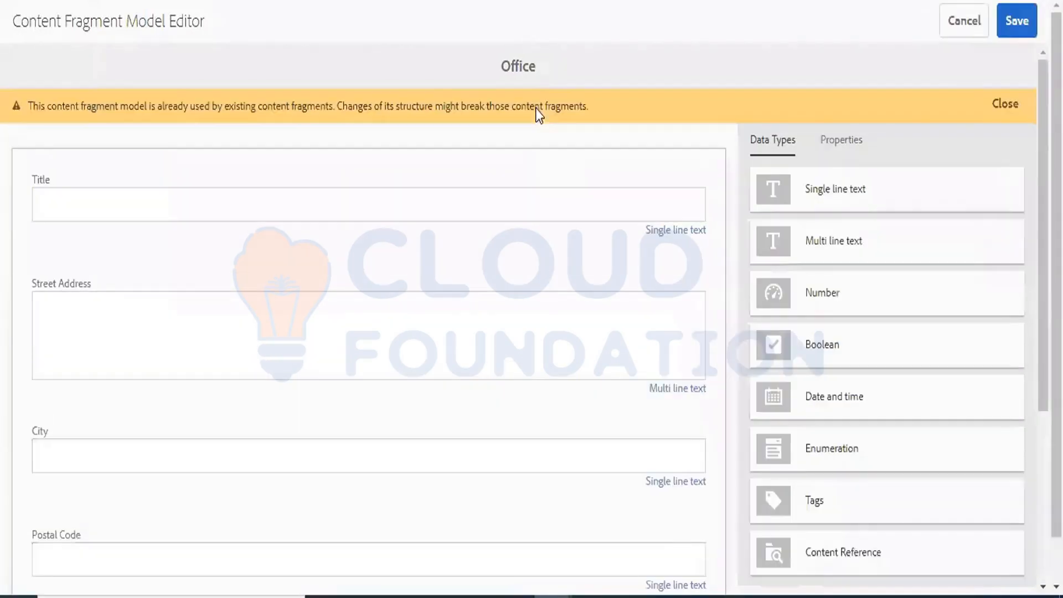
left_click(979, 21)
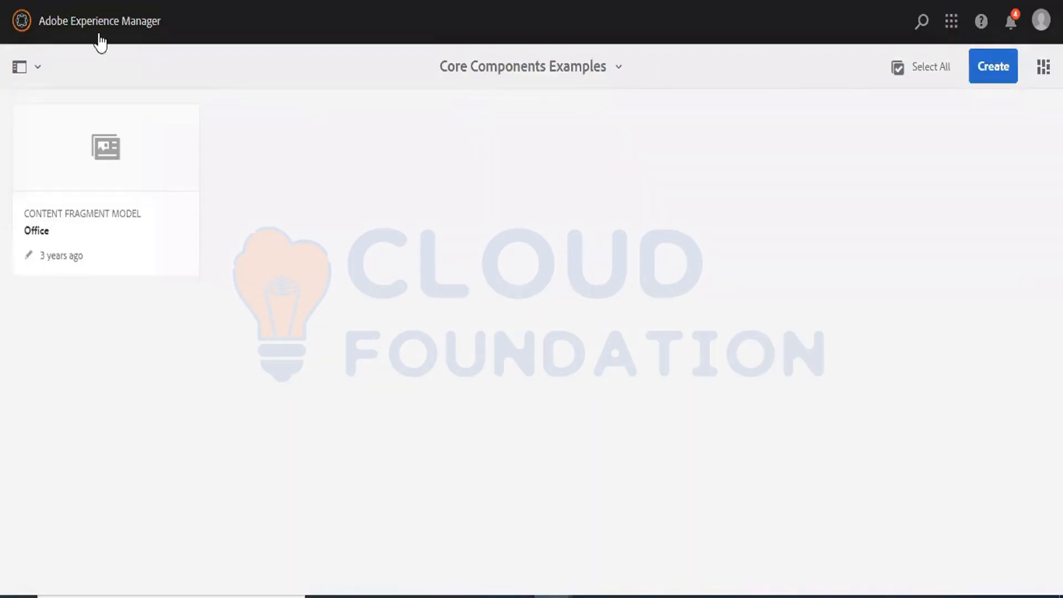
- Reopen Content Fragment Models from the Assets tools and view the models in the We.Retail folder
left_click(21, 21)
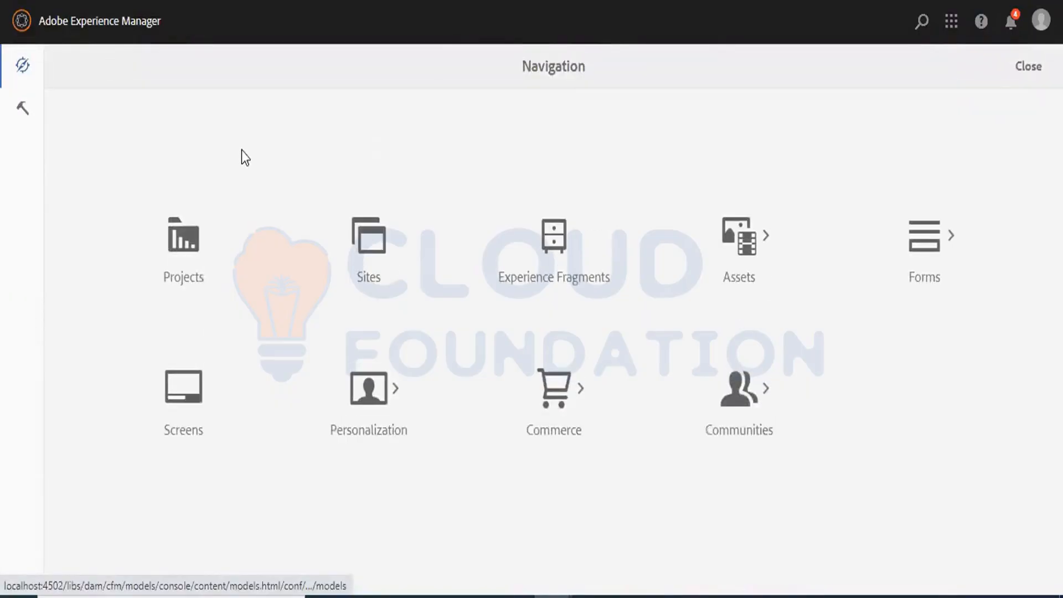
left_click(24, 114)
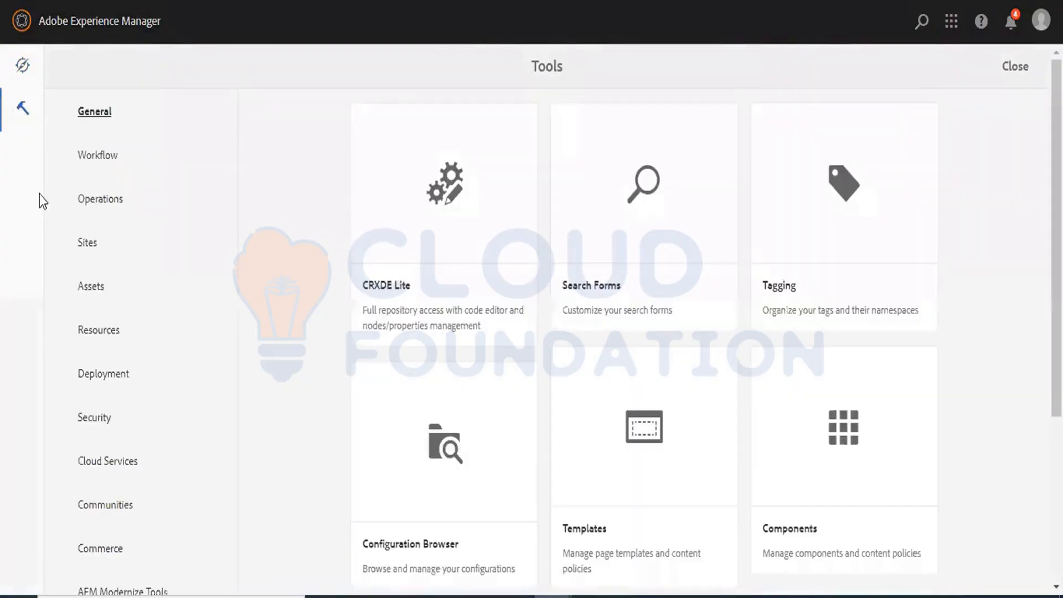
left_click(90, 299)
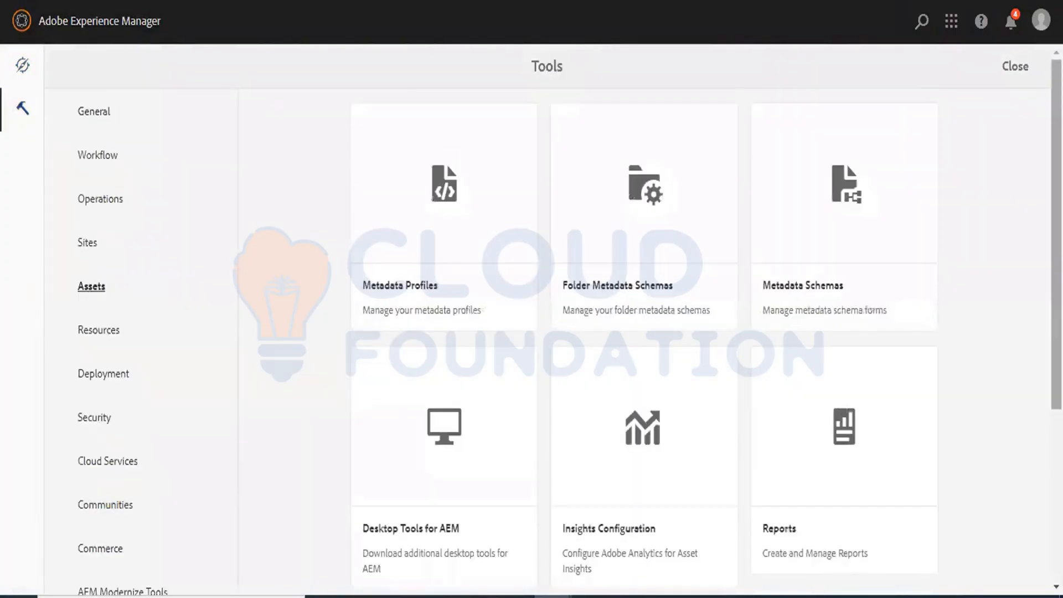
scroll(622, 297, "down", 1)
scroll(703, 378, "down", 5)
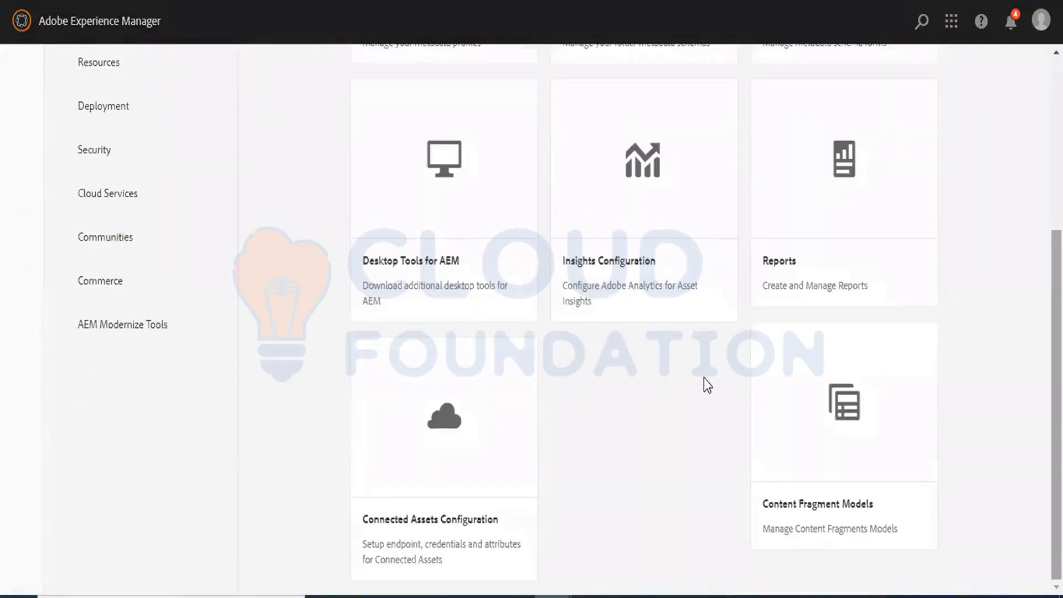
left_click(835, 408)
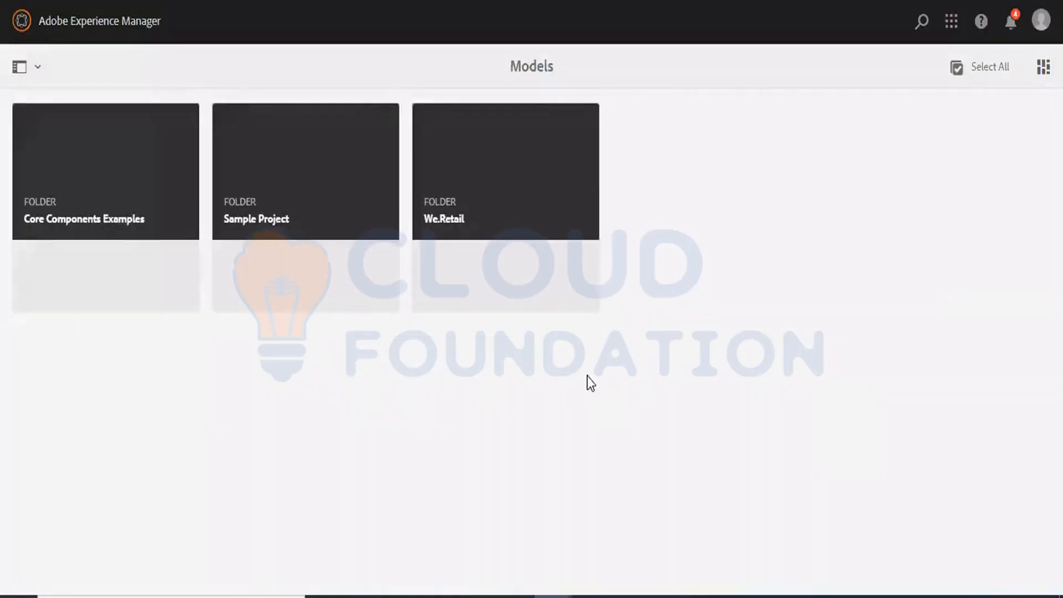
left_click(483, 209)
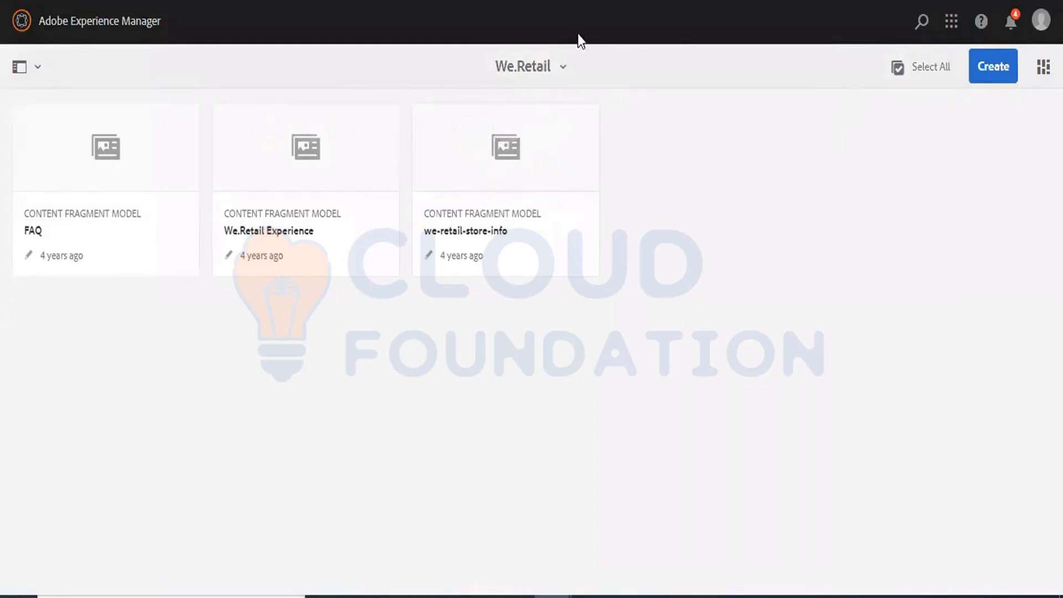
left_click(29, 68)
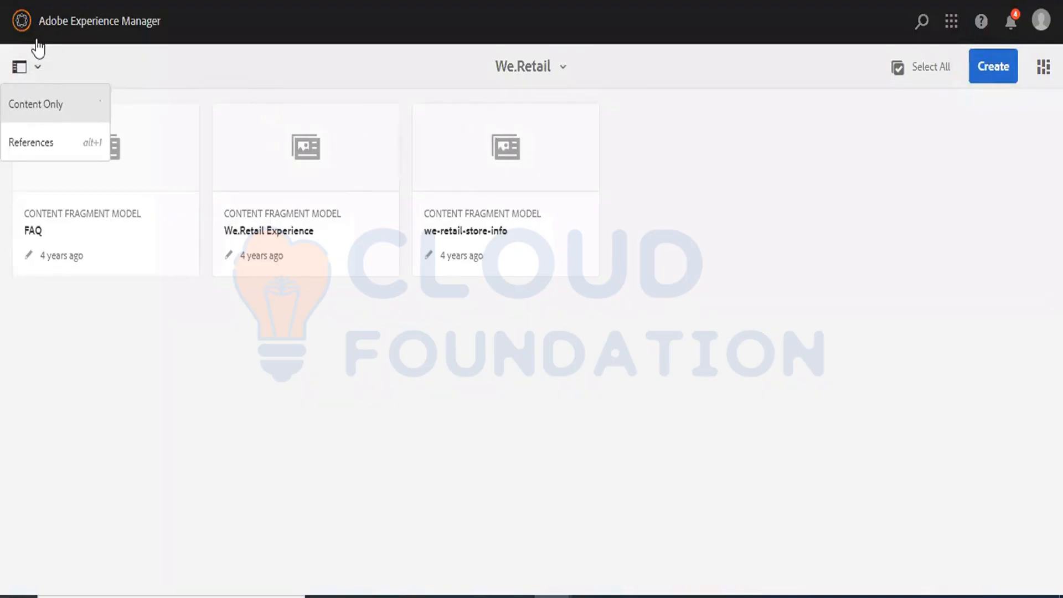
- Return to the Sample Project models folder and start a new content fragment model with the title FirstCFModel
left_click(520, 74)
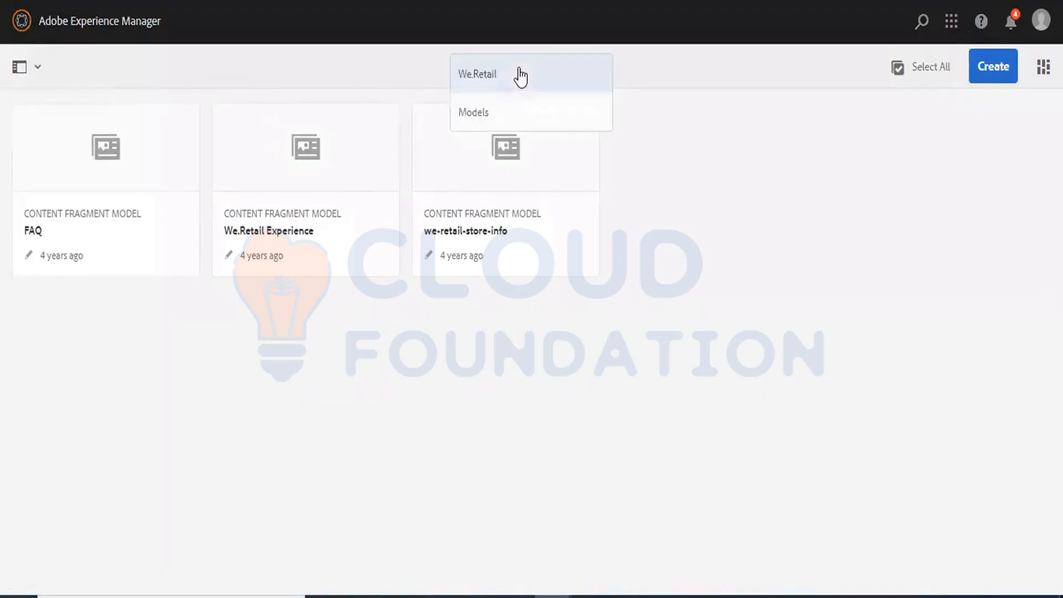
left_click(504, 114)
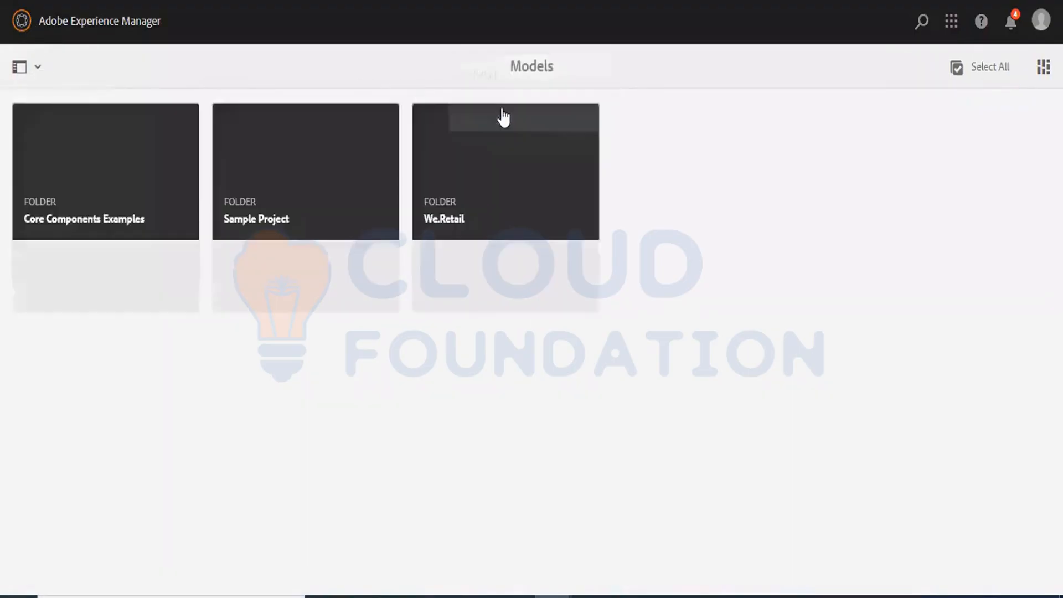
left_click(316, 172)
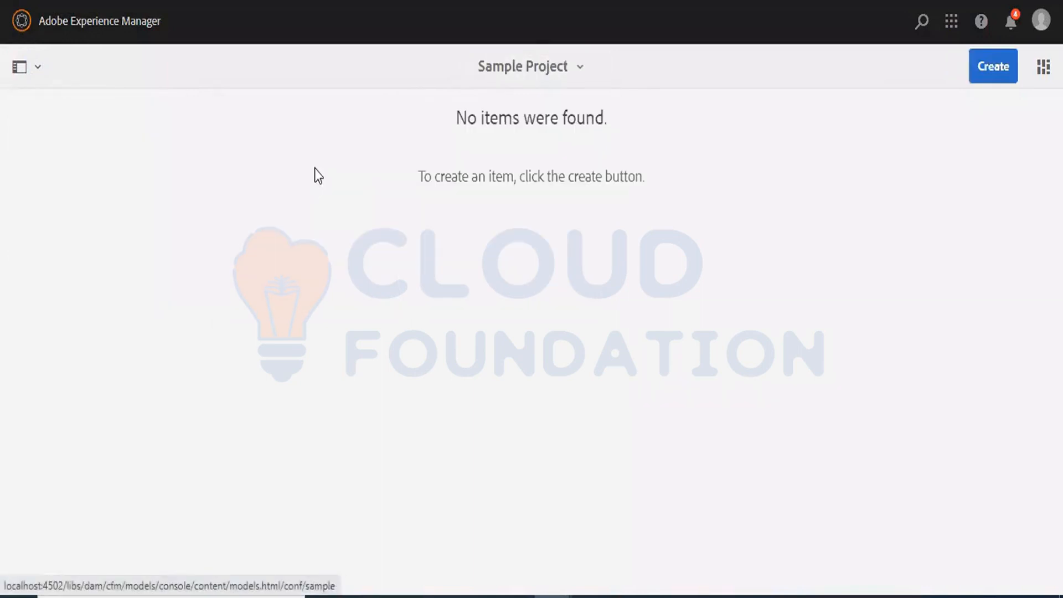
left_click(997, 68)
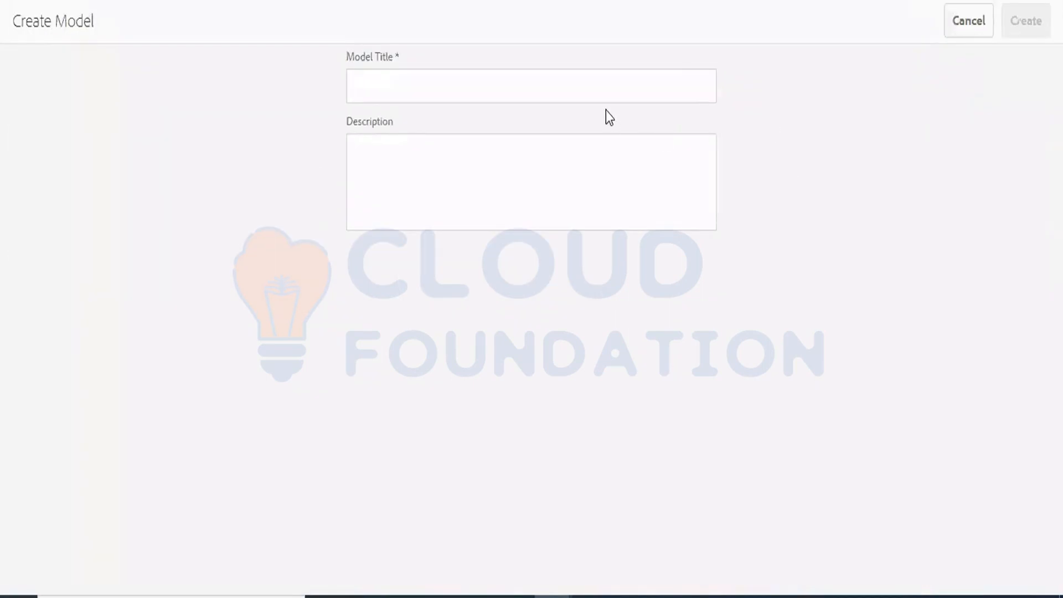
left_click(528, 97)
type("F")
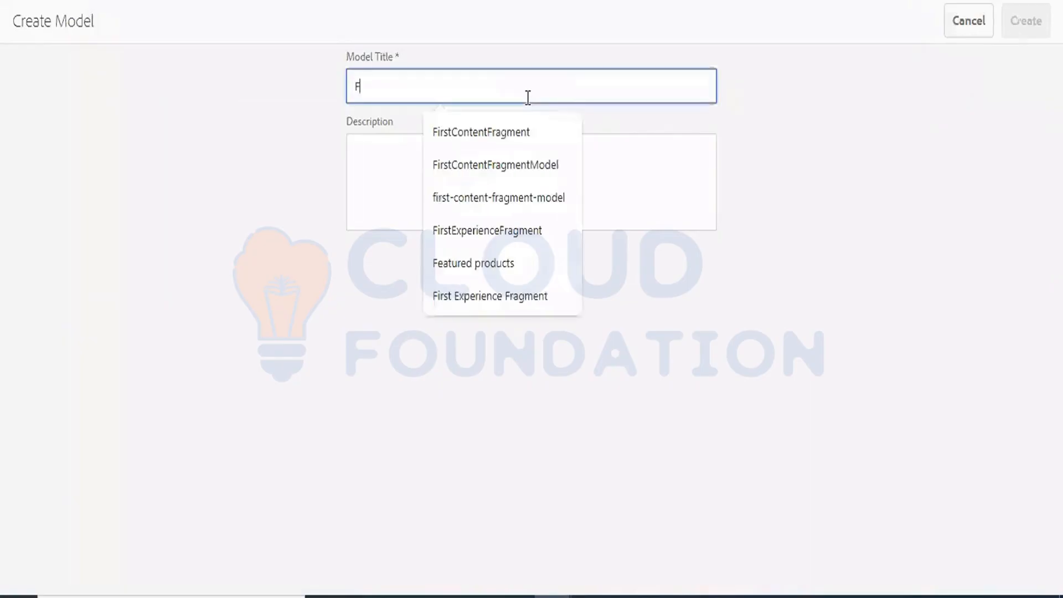
type("irstCFModel")
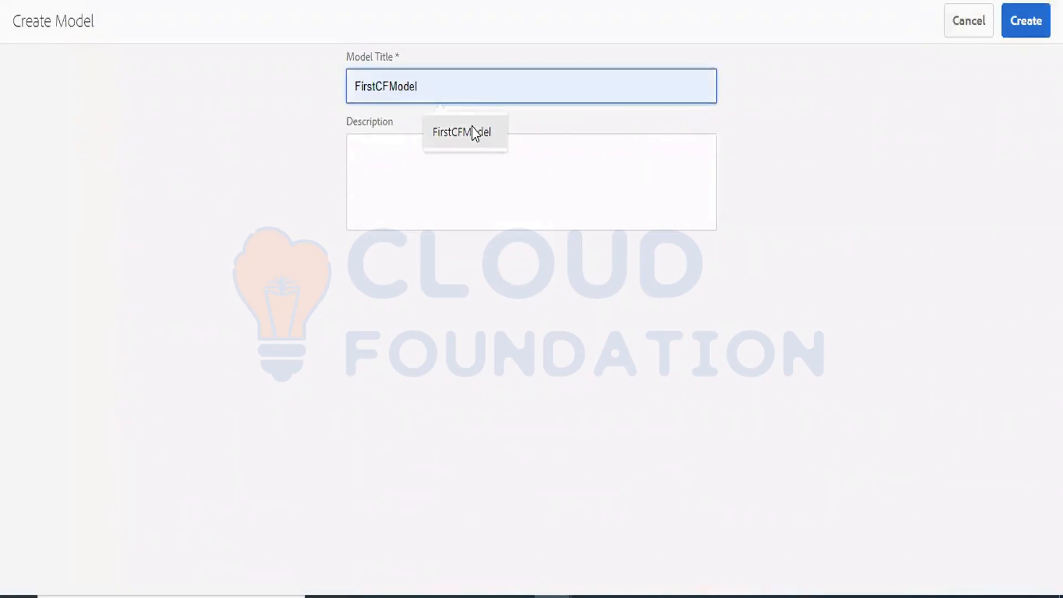
left_click(446, 132)
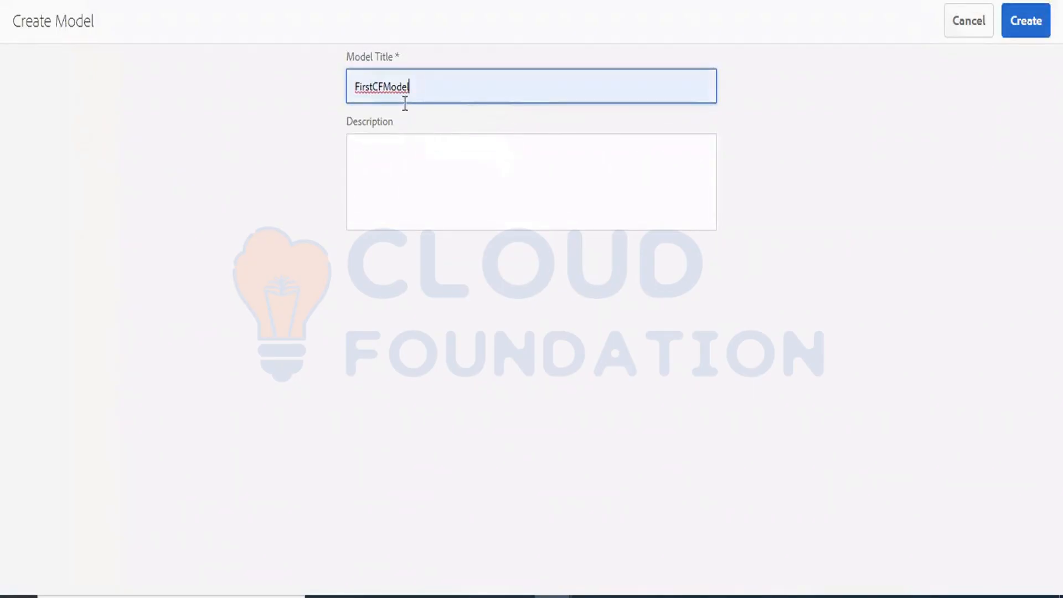
- Change the model title to FirstContentFragmentModel and create the model
left_click(377, 84)
type("onte")
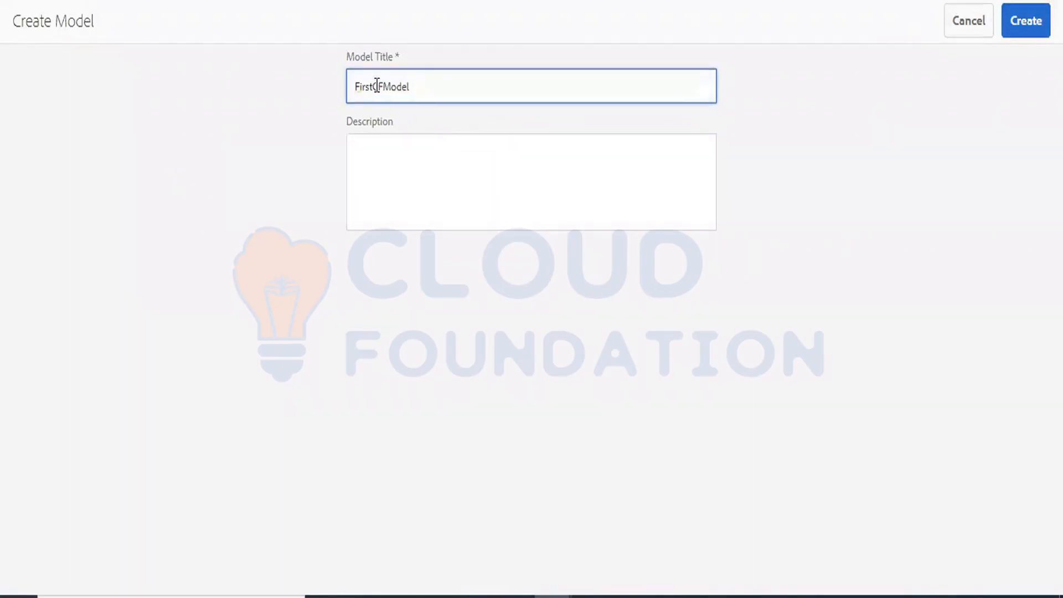
type("ntFragment")
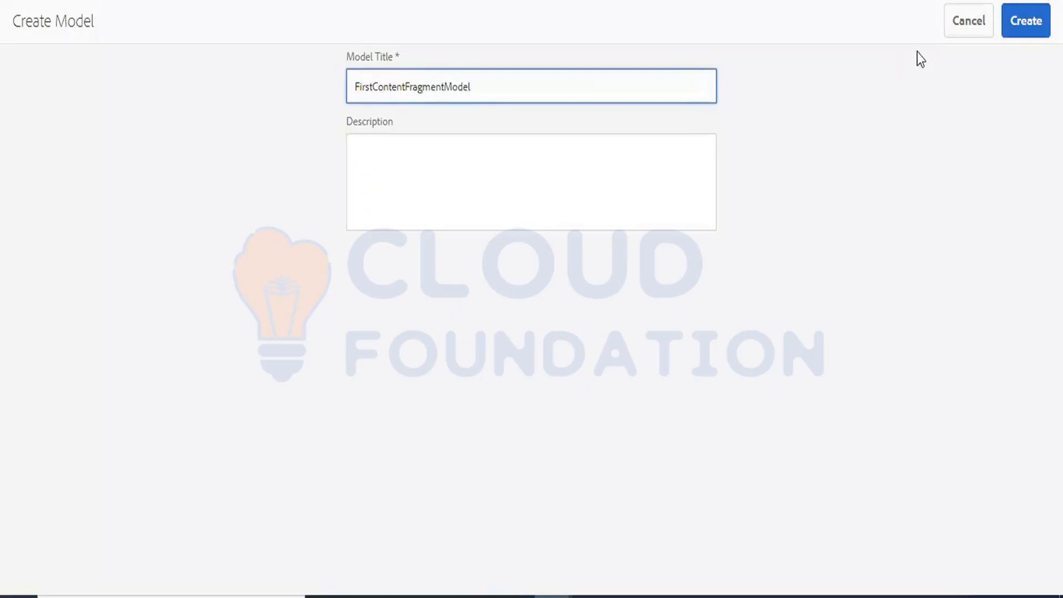
left_click(1018, 28)
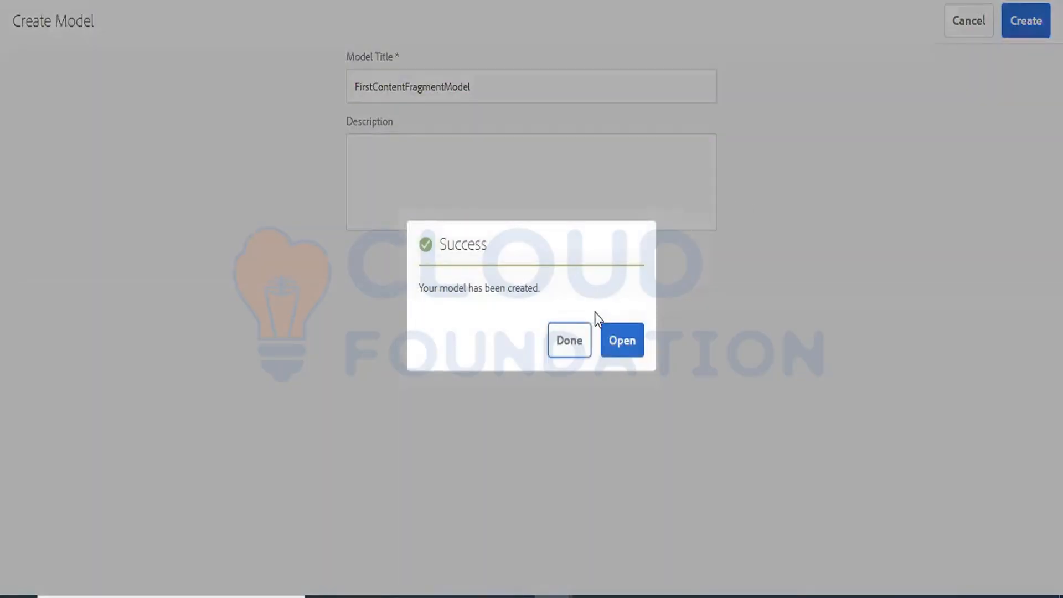
- Open the new model and add a single line text field rendered as textfield, with label First Name and property name firstname
left_click(610, 335)
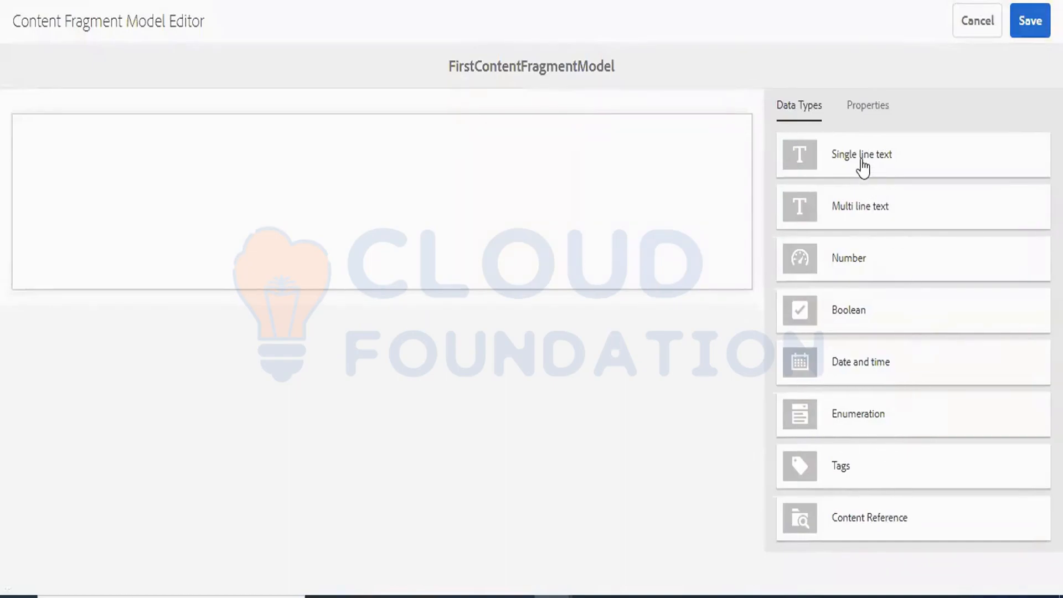
left_click_drag(862, 167, 225, 169)
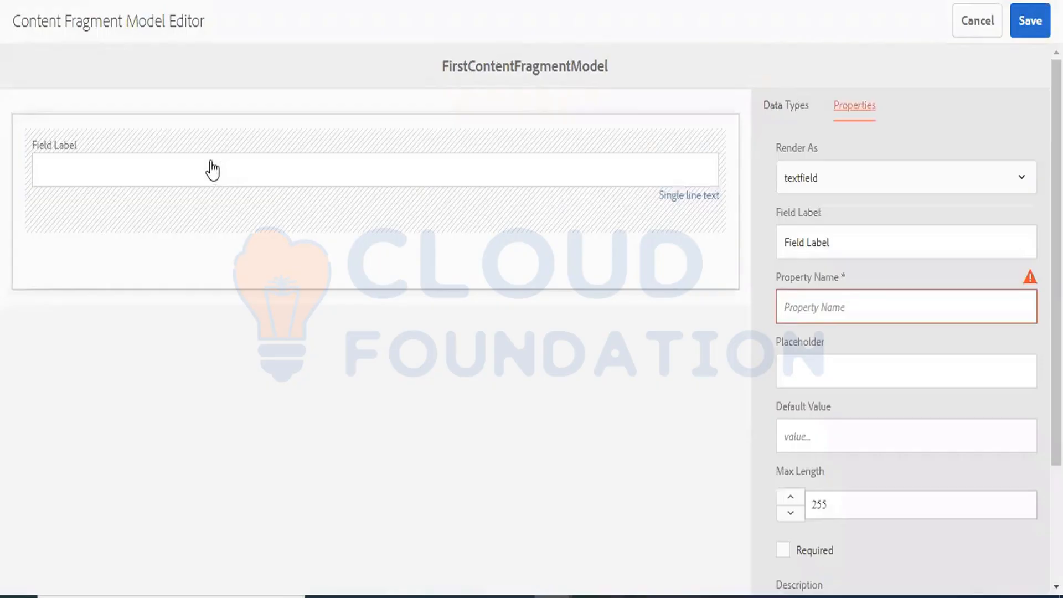
left_click(856, 181)
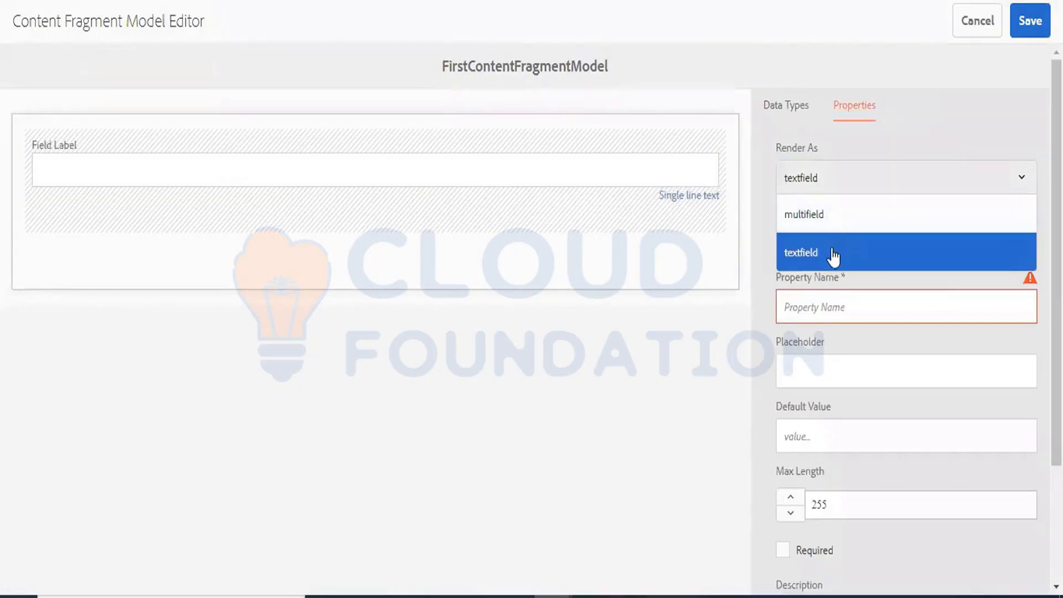
left_click(834, 252)
left_click(819, 243)
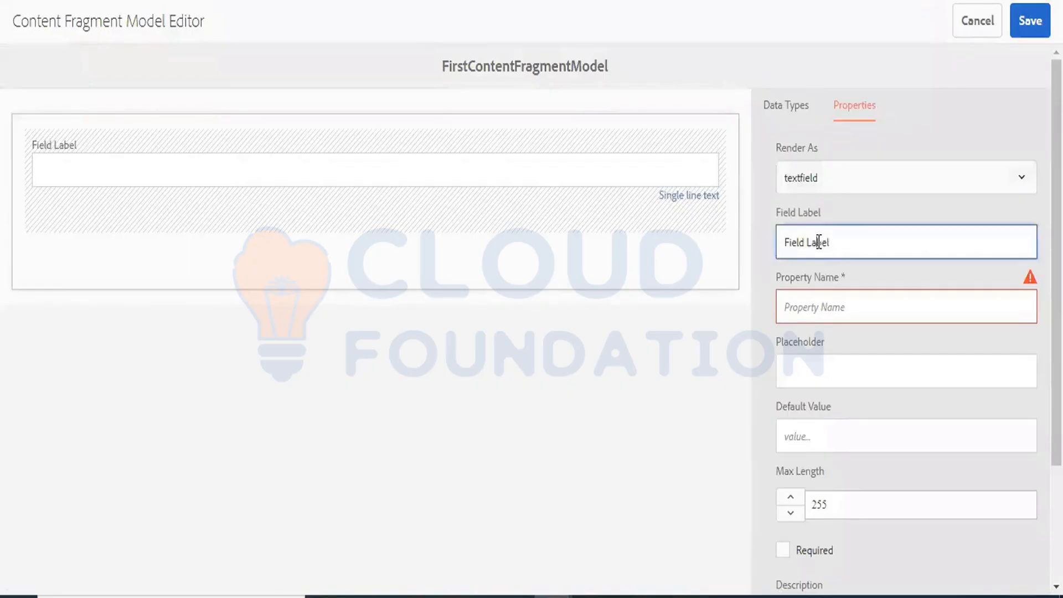
triple_click(819, 243)
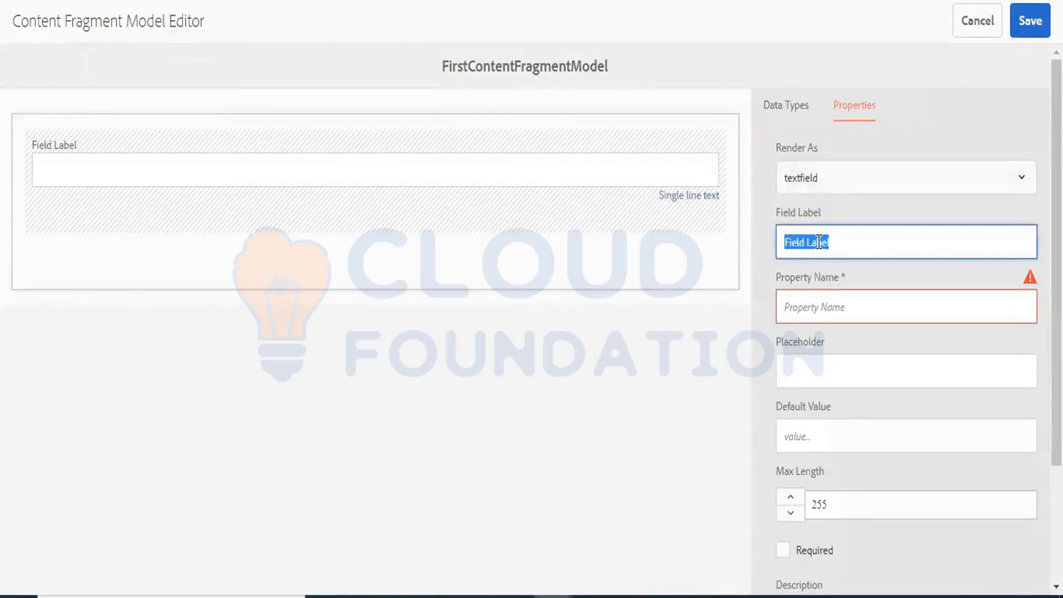
type("Fir")
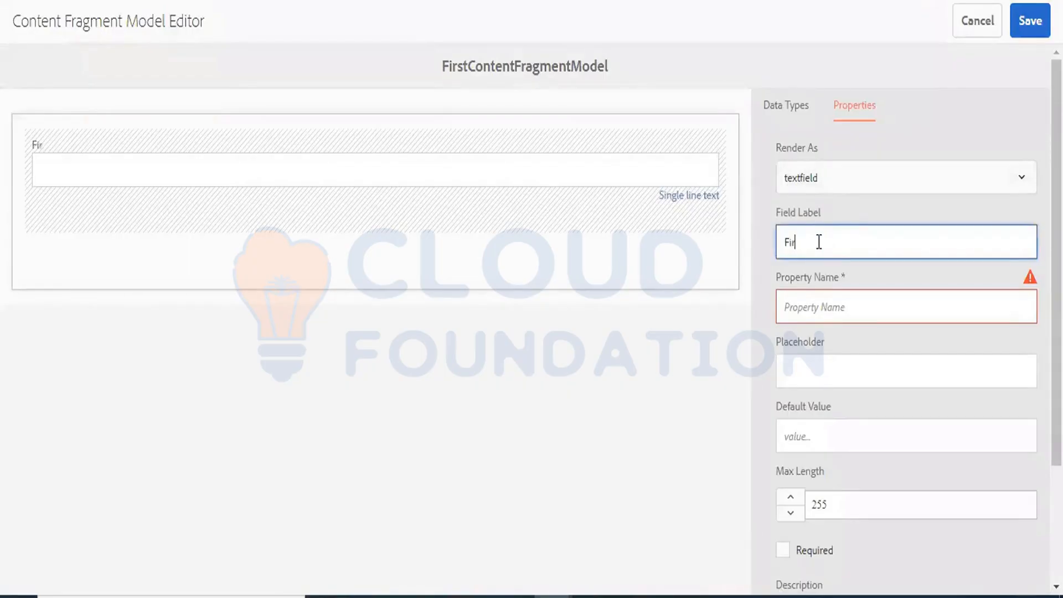
type("st Name")
left_click(816, 299)
type("firstname")
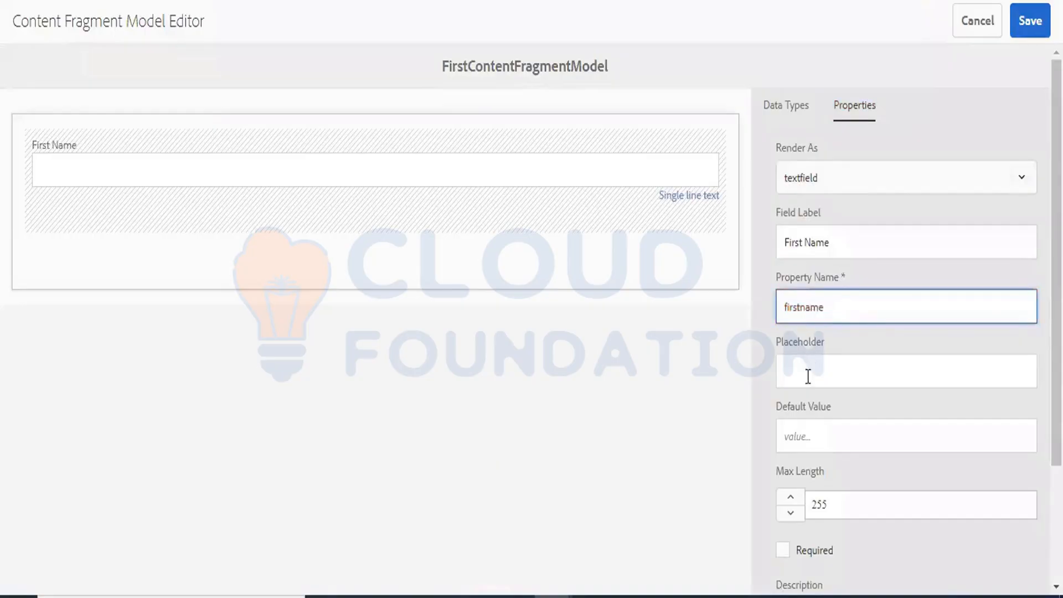
- Make the First Name field required and set its placeholder to "enter first name"
left_click(813, 432)
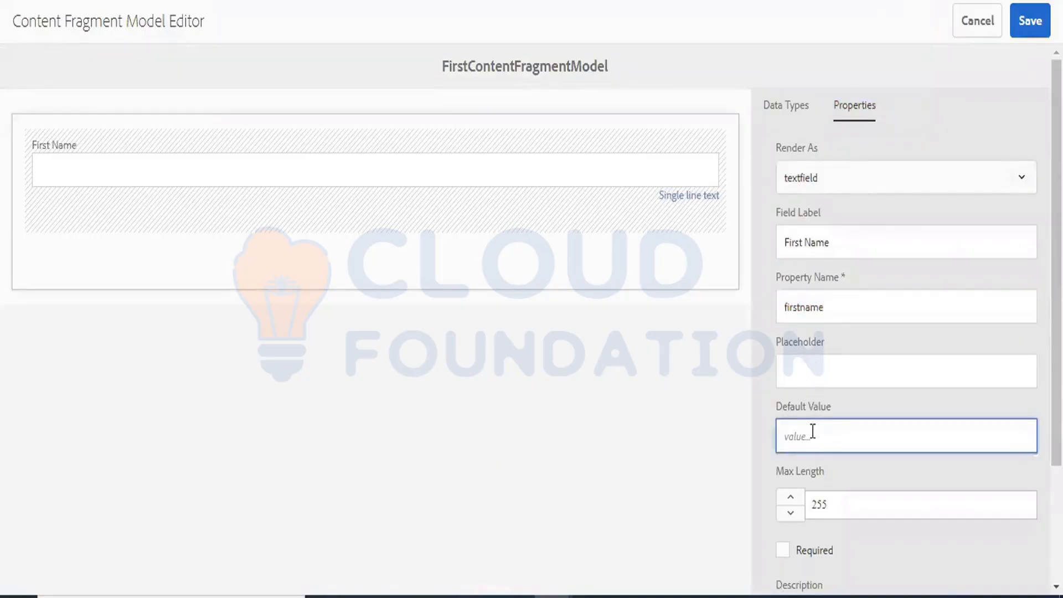
left_click(781, 550)
scroll(782, 551, "down", 3)
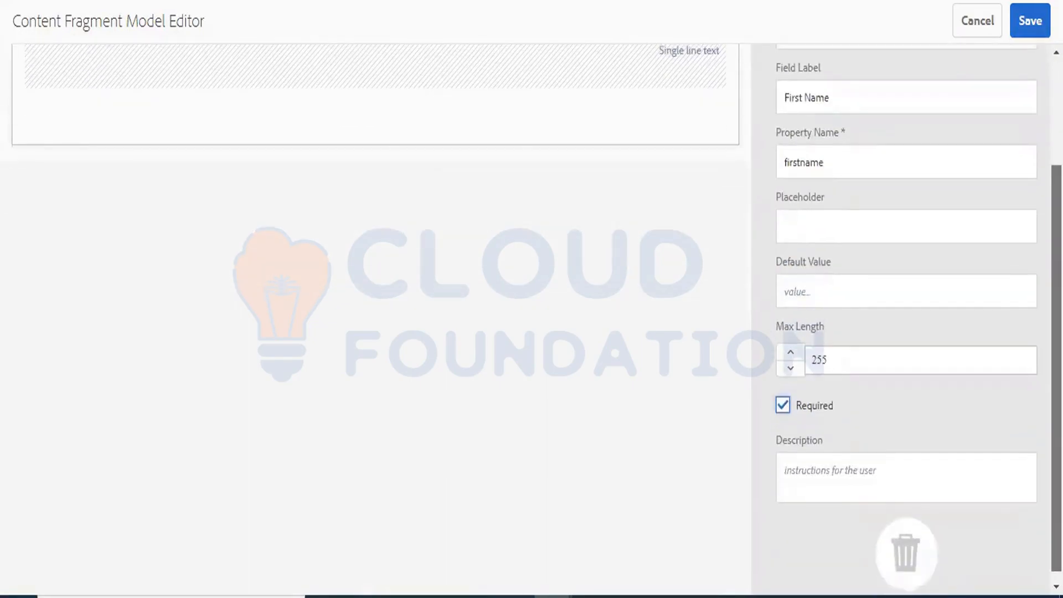
scroll(925, 289, "up", 1)
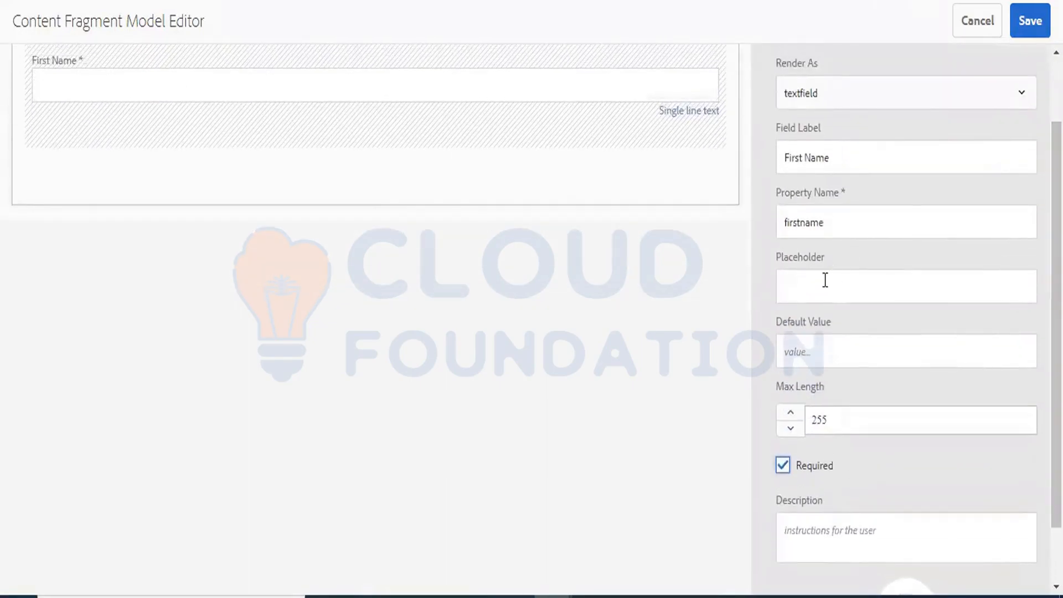
left_click(825, 281)
type("enter for")
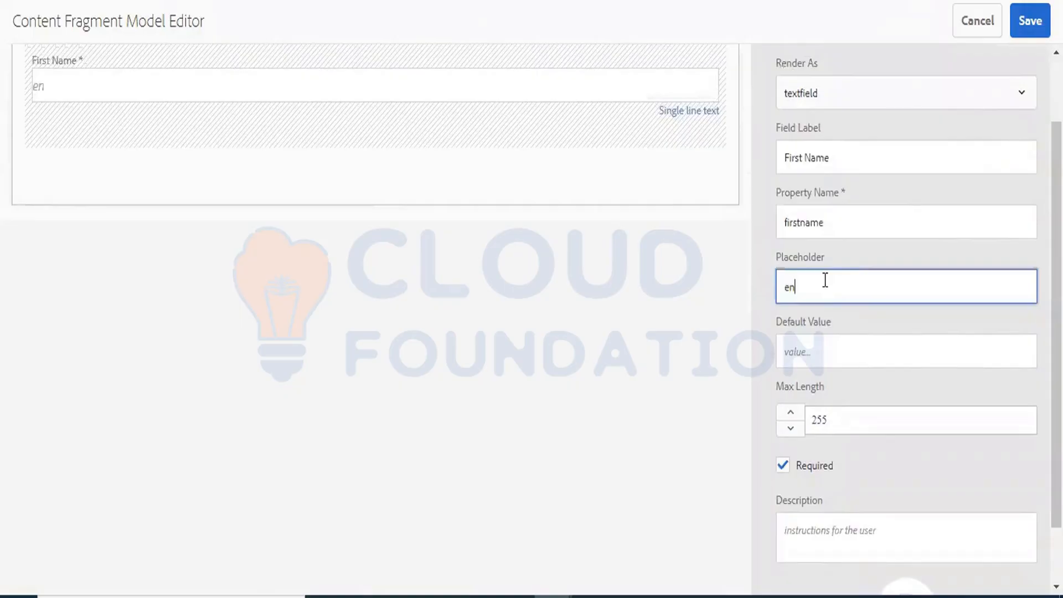
key("BackSpace")
key("BackSpace")
type("irst name")
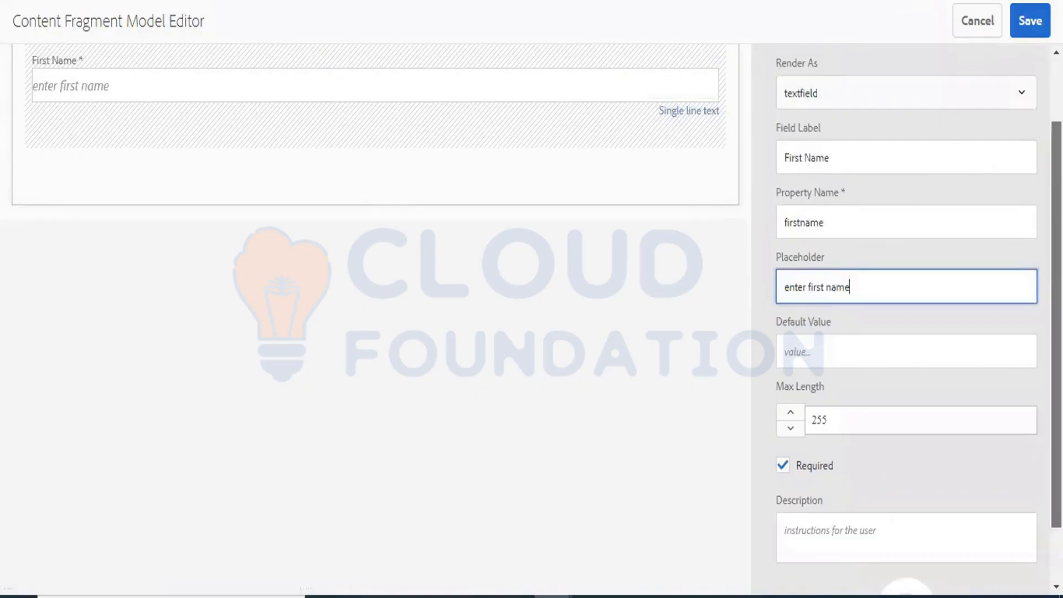
scroll(793, 108, "up", 2)
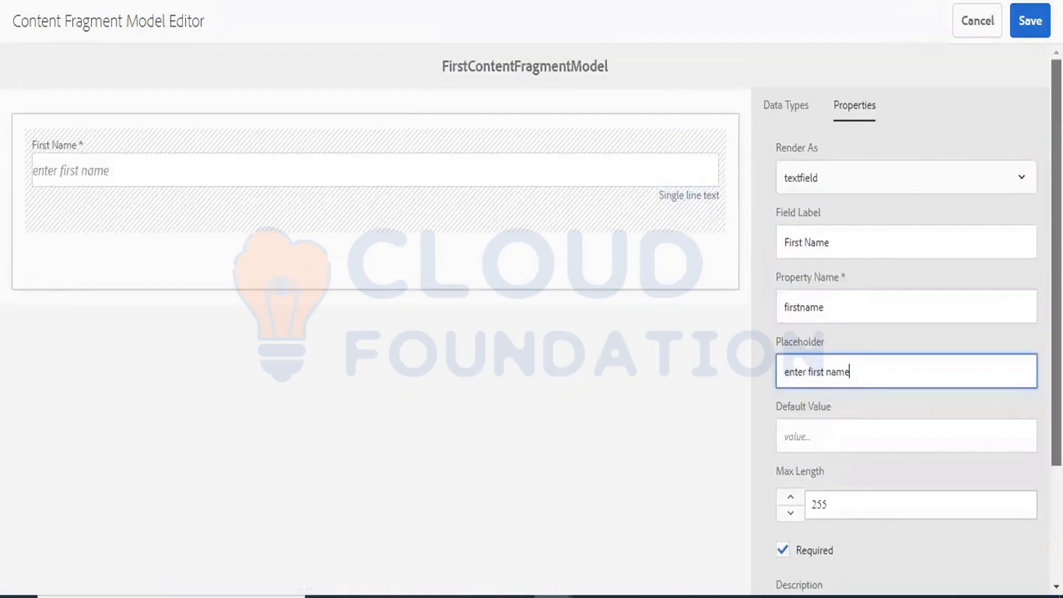
- Add a number field below First Name, rendered as numberfield, with label Age and property name age
left_click(793, 108)
left_click_drag(854, 268, 297, 247)
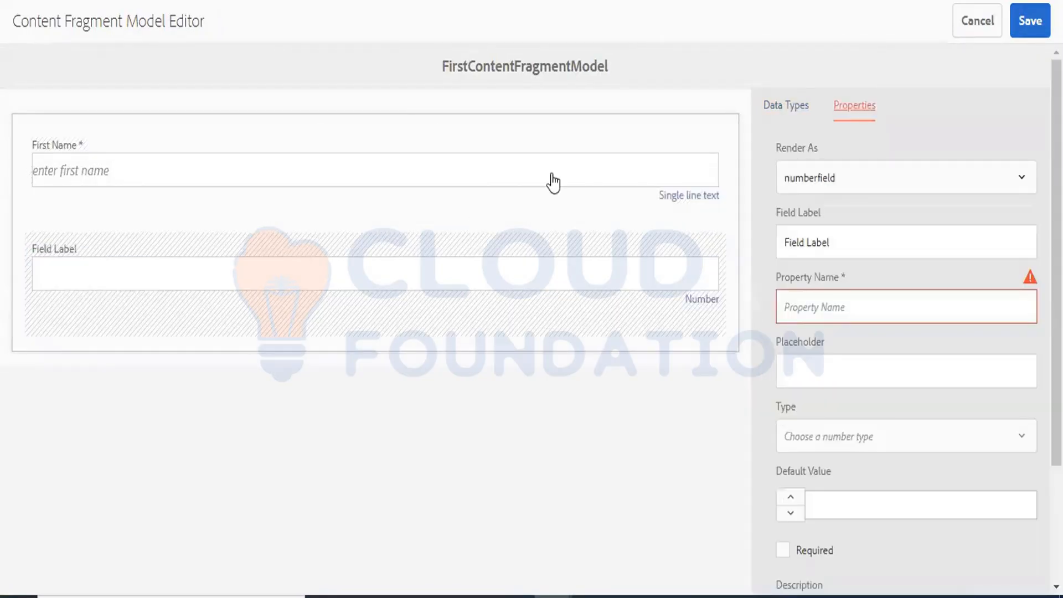
left_click(865, 188)
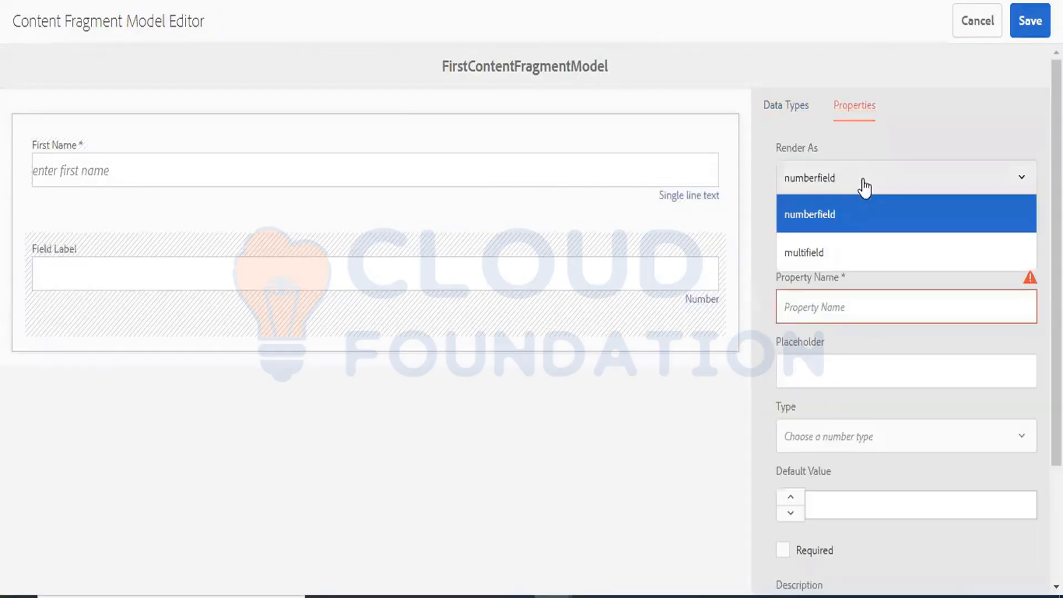
left_click(853, 220)
left_click(838, 244)
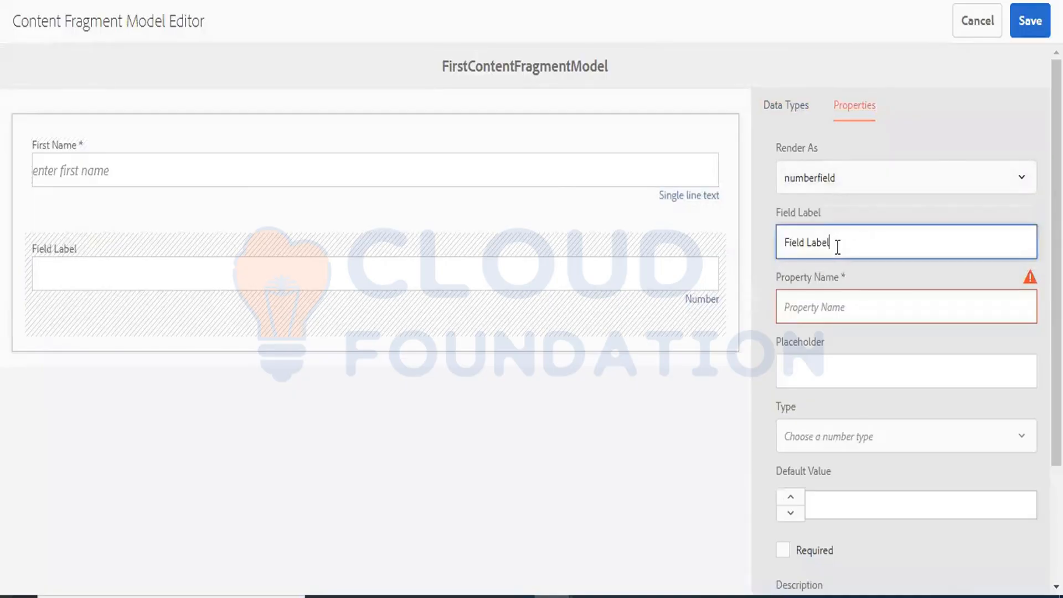
triple_click(838, 246)
type("Age")
key("Tab")
type("age")
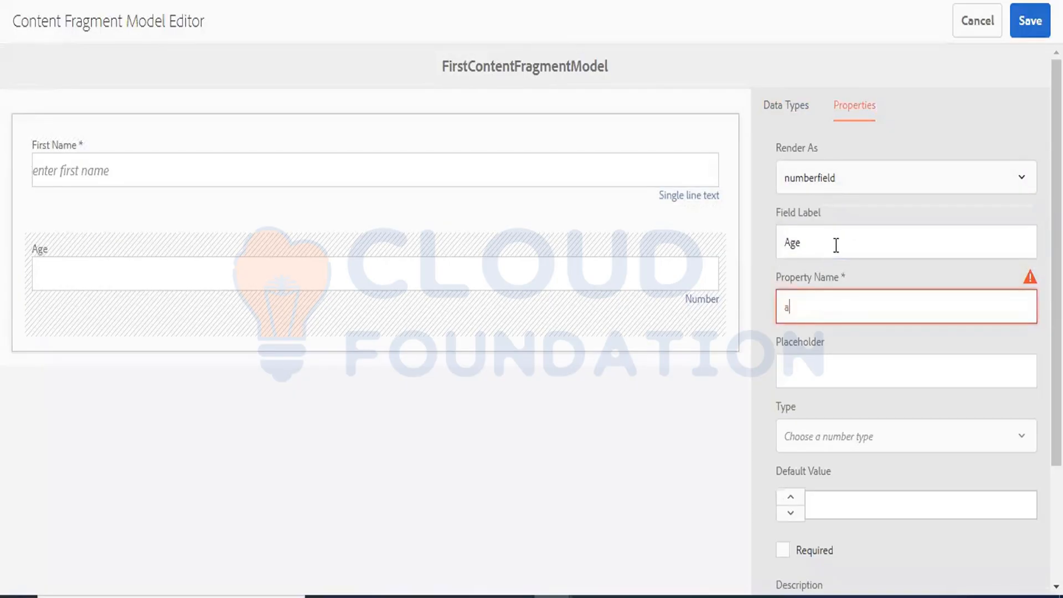
- Give the Age field the placeholder "Enter age", type Integer and default value 1, and make it required
left_click(830, 354)
type("Enter age")
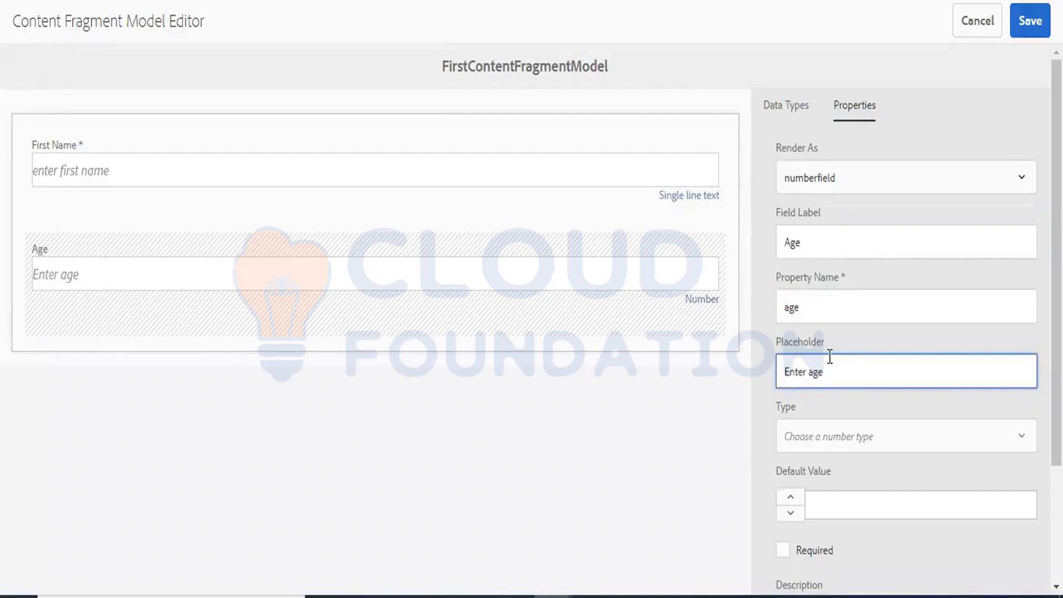
left_click(857, 443)
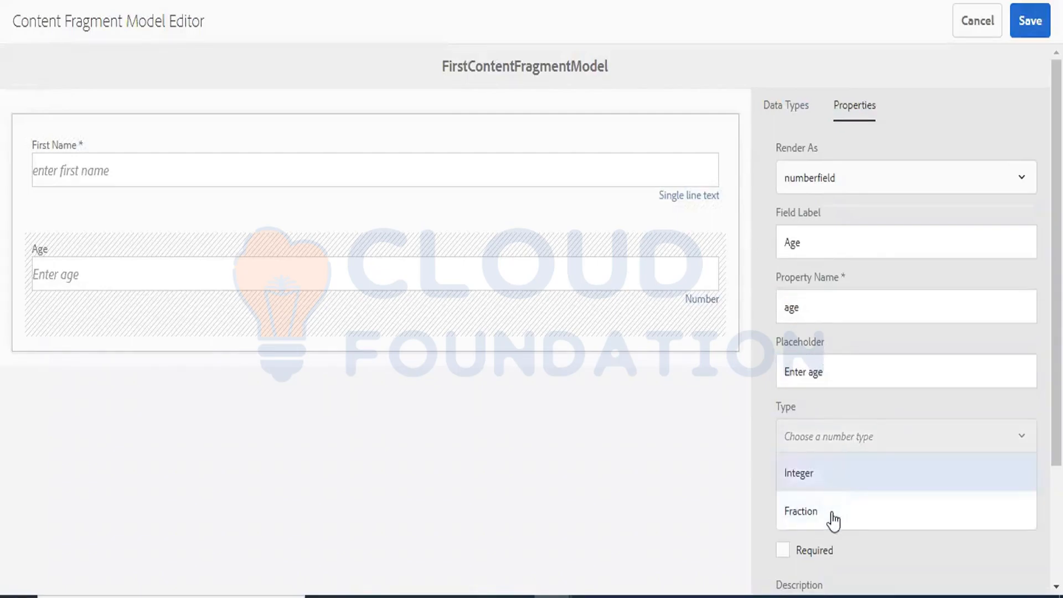
left_click(824, 489)
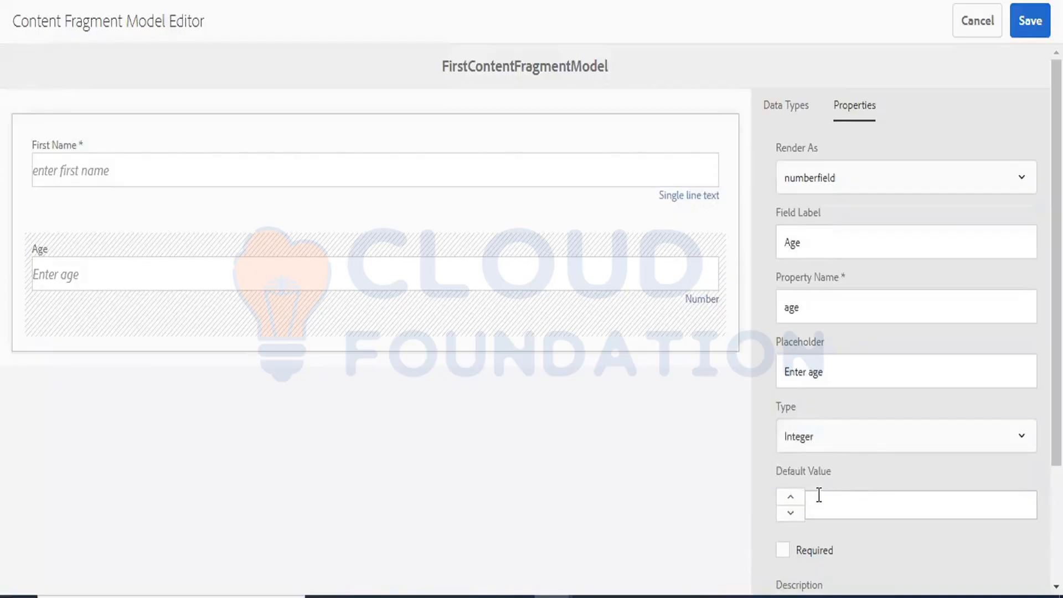
left_click(828, 509)
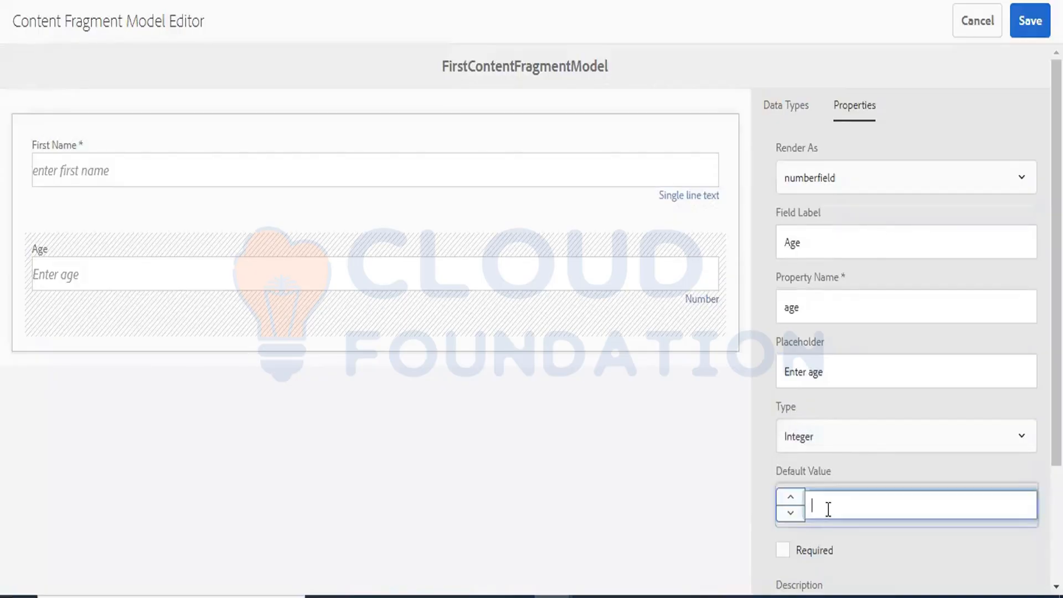
type("1")
left_click(782, 548)
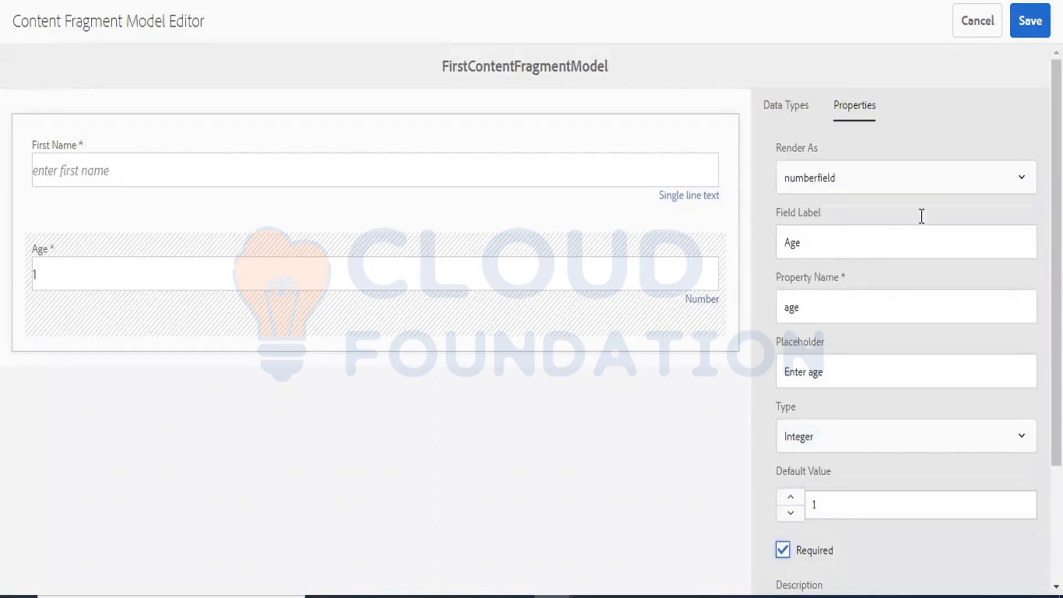
- Add a multi line text field below Age with label Address and property name address
left_click(767, 107)
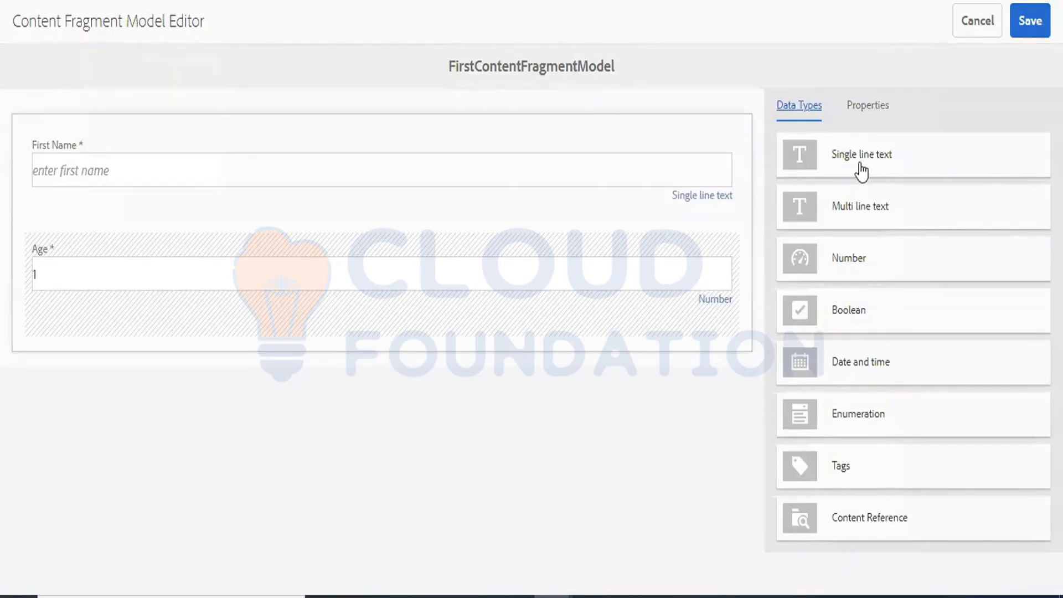
left_click_drag(849, 211, 209, 353)
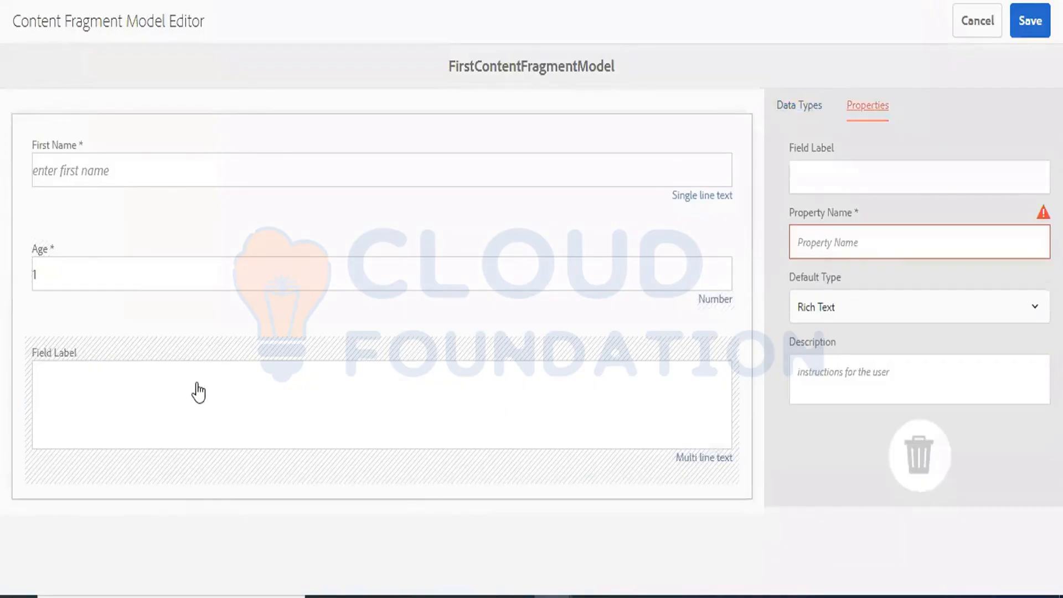
left_click(856, 173)
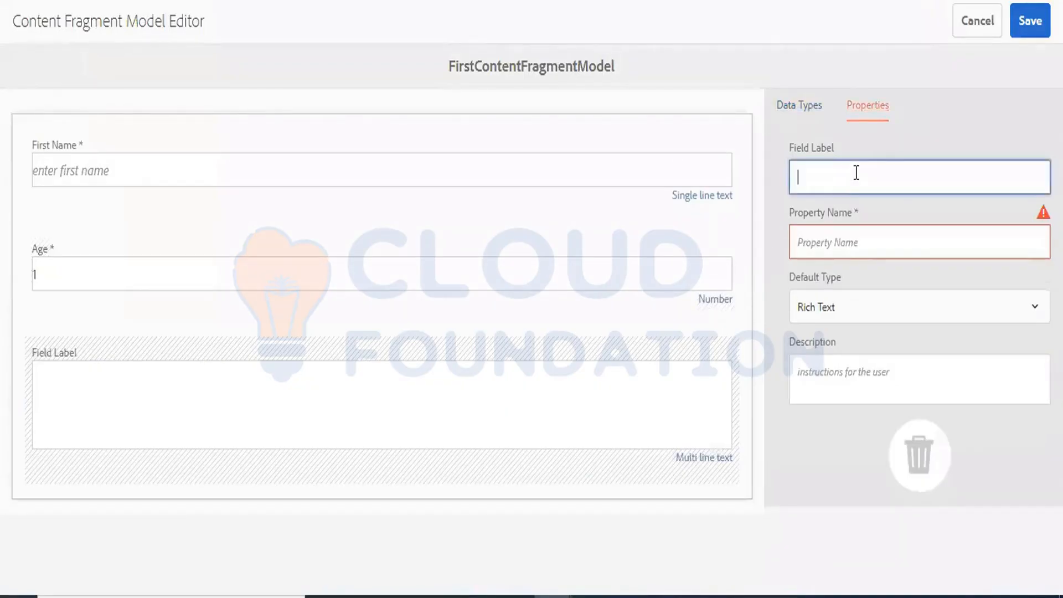
type("Hobbi")
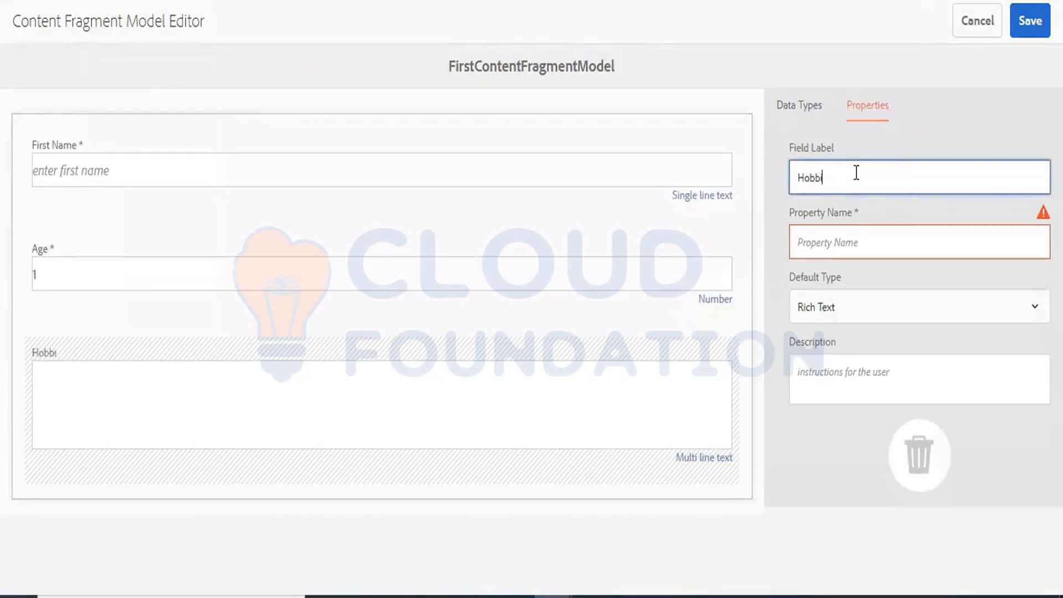
key("BackSpace")
key("BackSpace")
key("BackSpace")
key("BackSpace")
type("Address")
left_click(836, 244)
type("address")
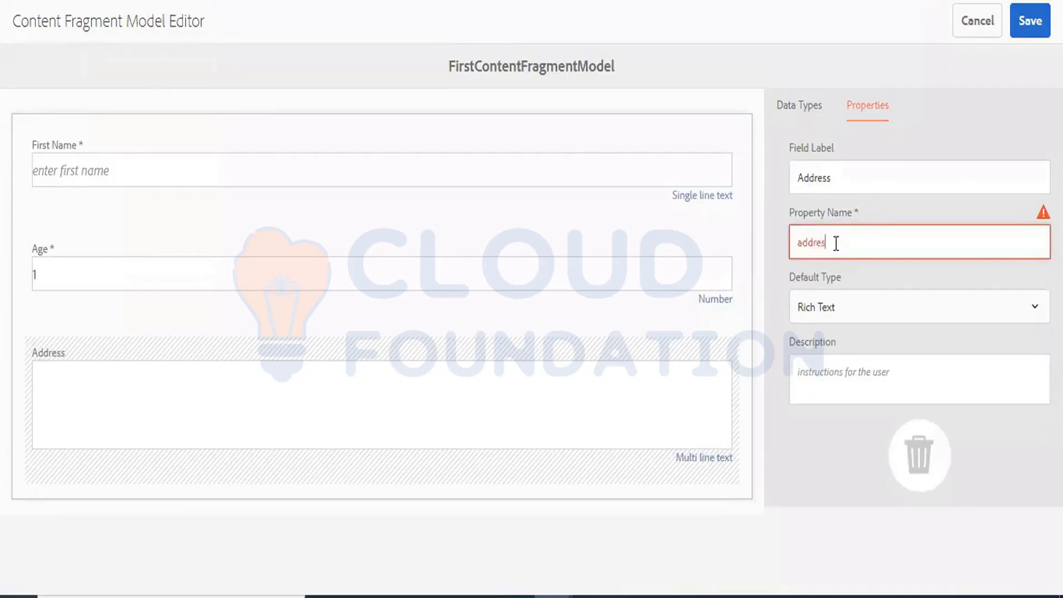
- Choose Rich Text as the Address field's default type and save the model
left_click(850, 315)
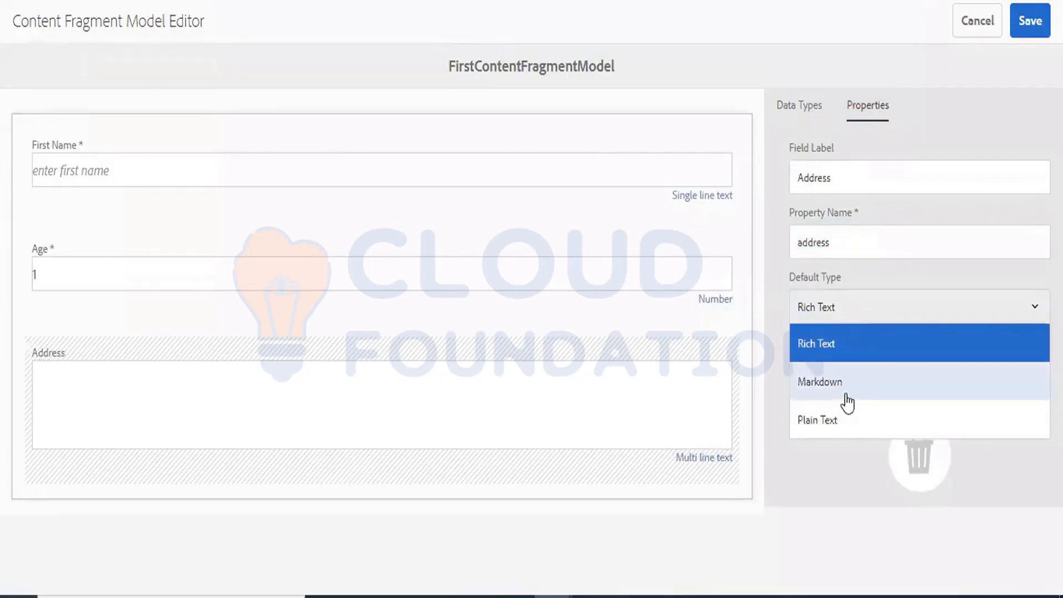
left_click(849, 354)
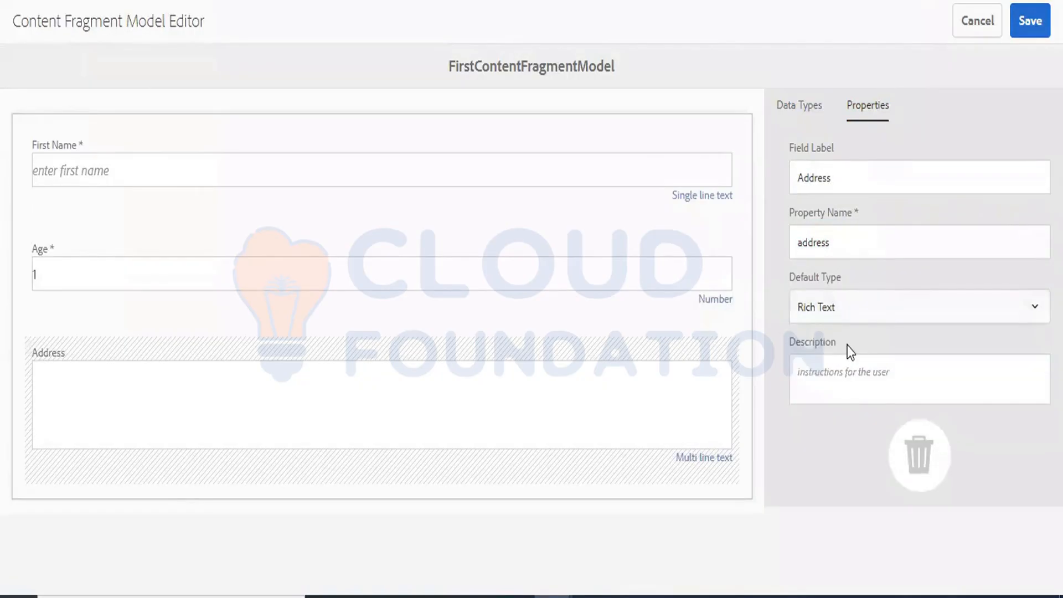
left_click(1027, 20)
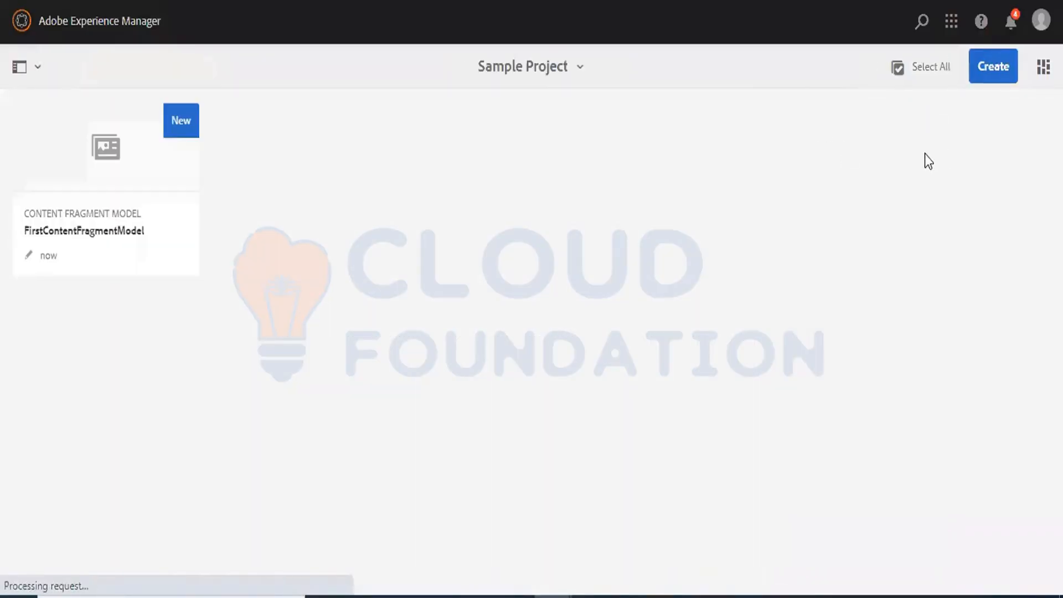
- Reopen FirstContentFragmentModel for editing to review its fields and available data types, and cancel back to the Sample Project folder
mouse_move(83, 138)
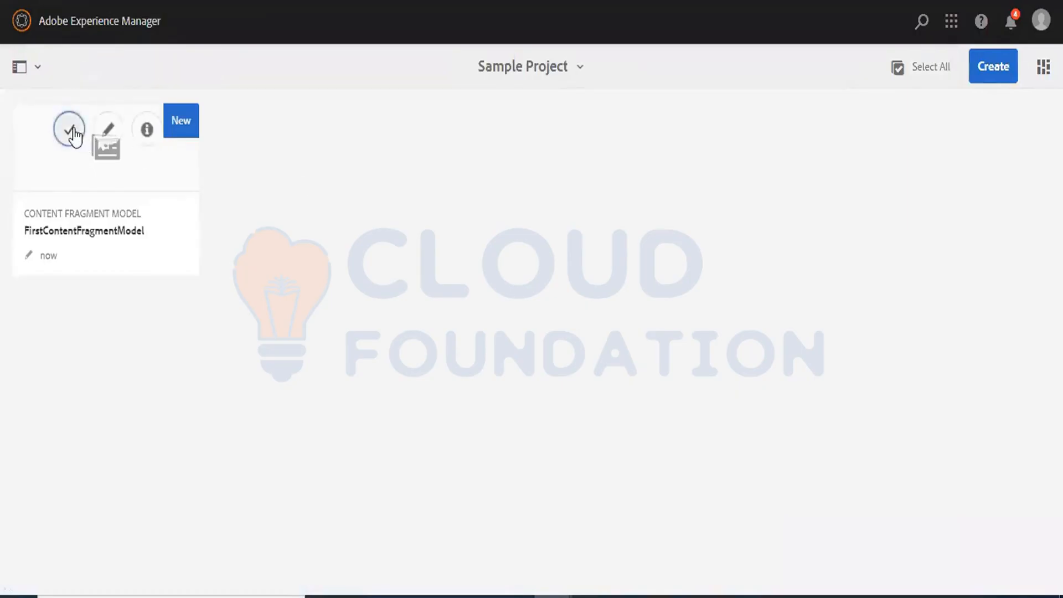
left_click(70, 131)
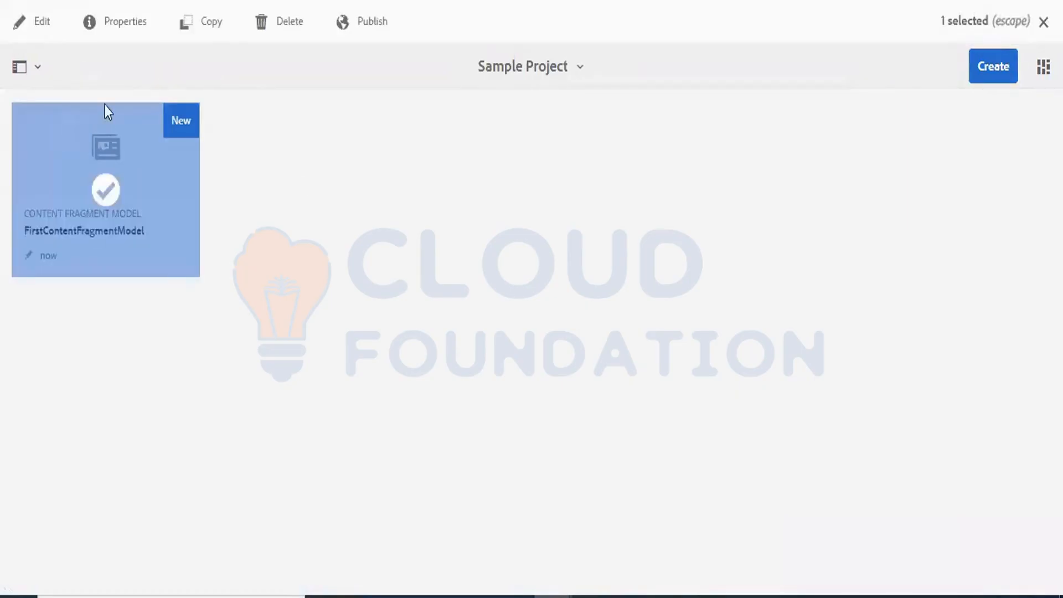
left_click(42, 25)
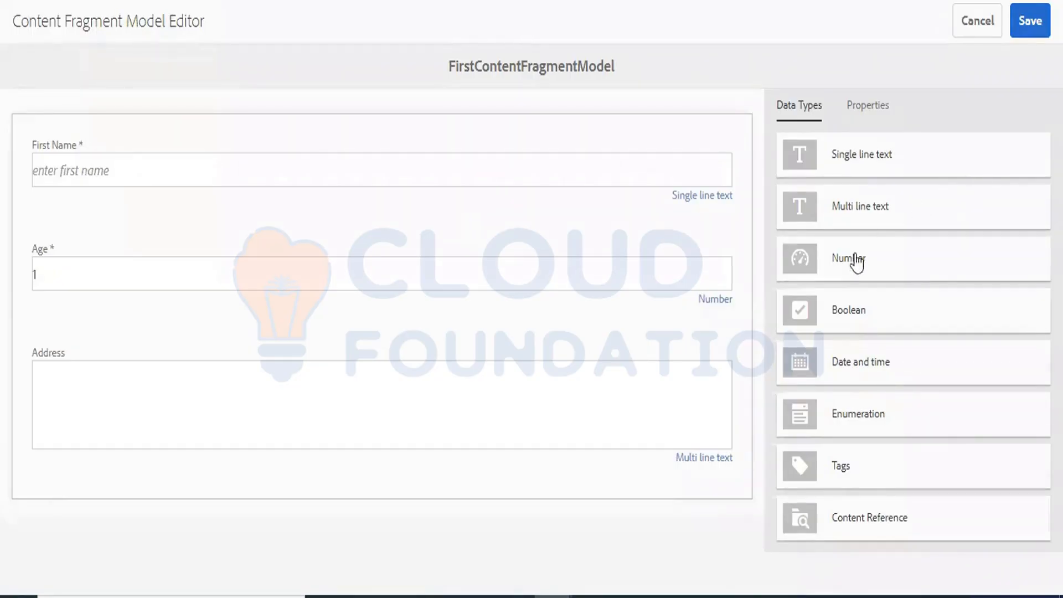
left_click(976, 22)
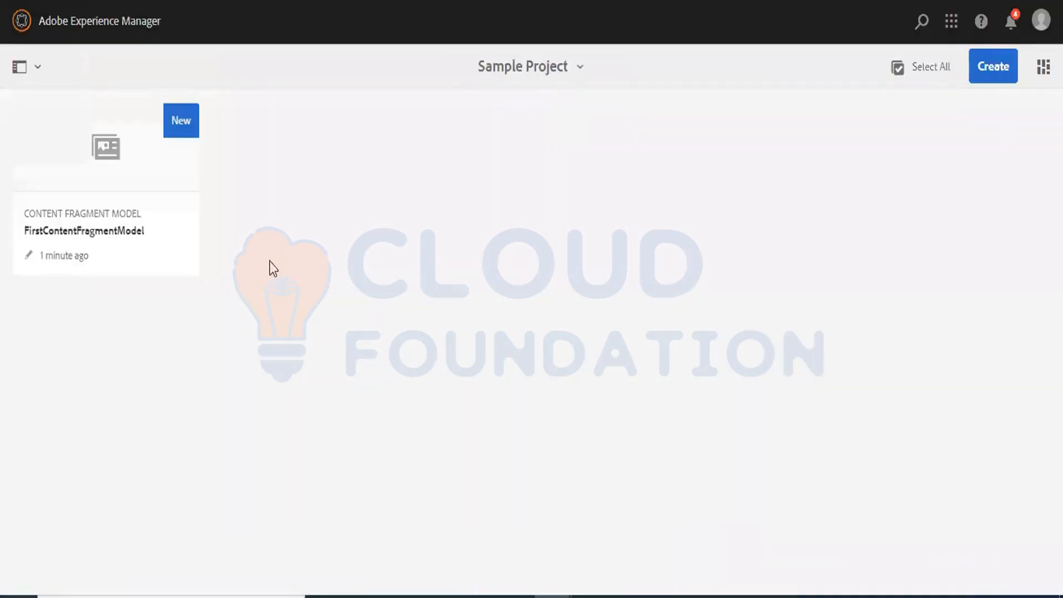
mouse_move(168, 257)
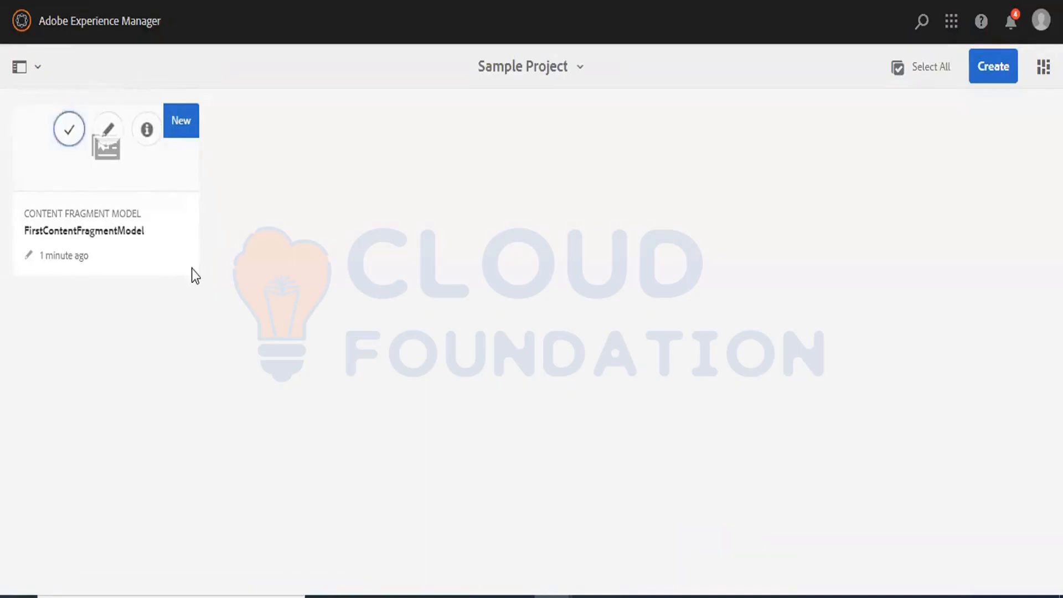
- Go to the Assets files and open the content-fragments folder inside Sample Project
left_click(21, 26)
left_click(23, 108)
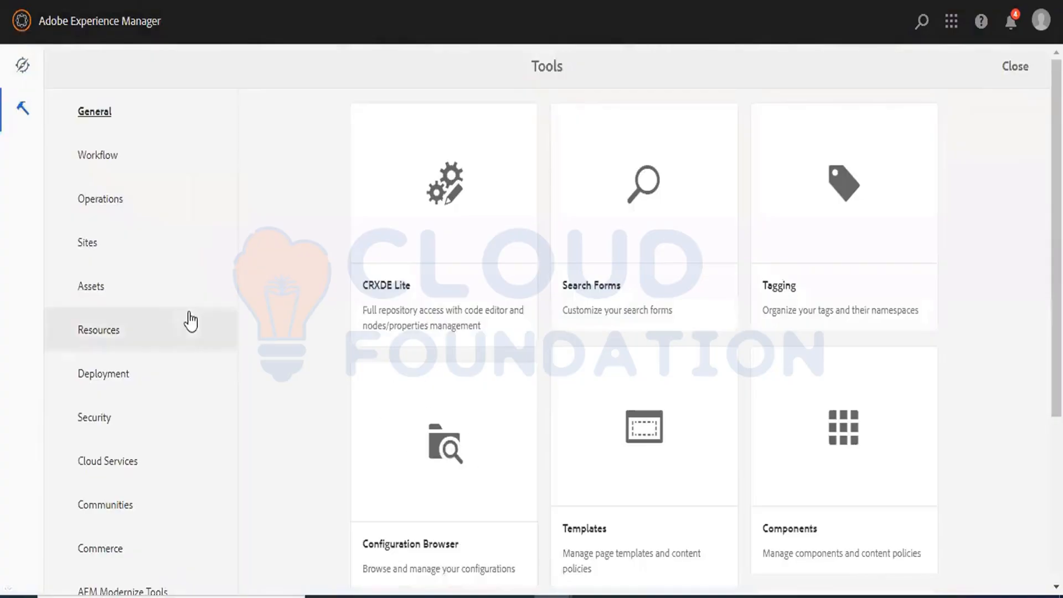
left_click(112, 307)
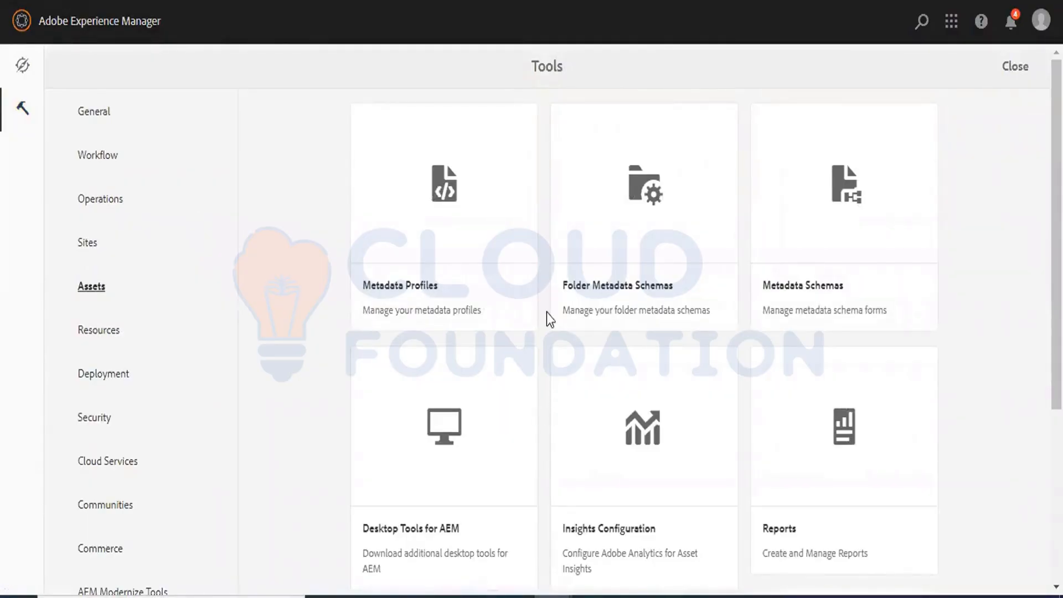
left_click(22, 67)
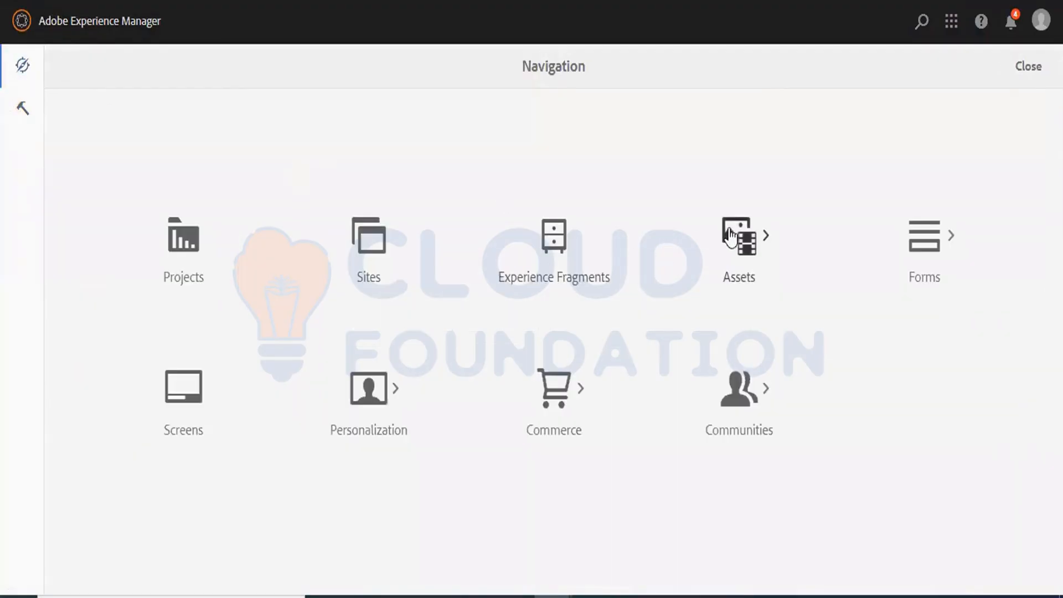
left_click(731, 241)
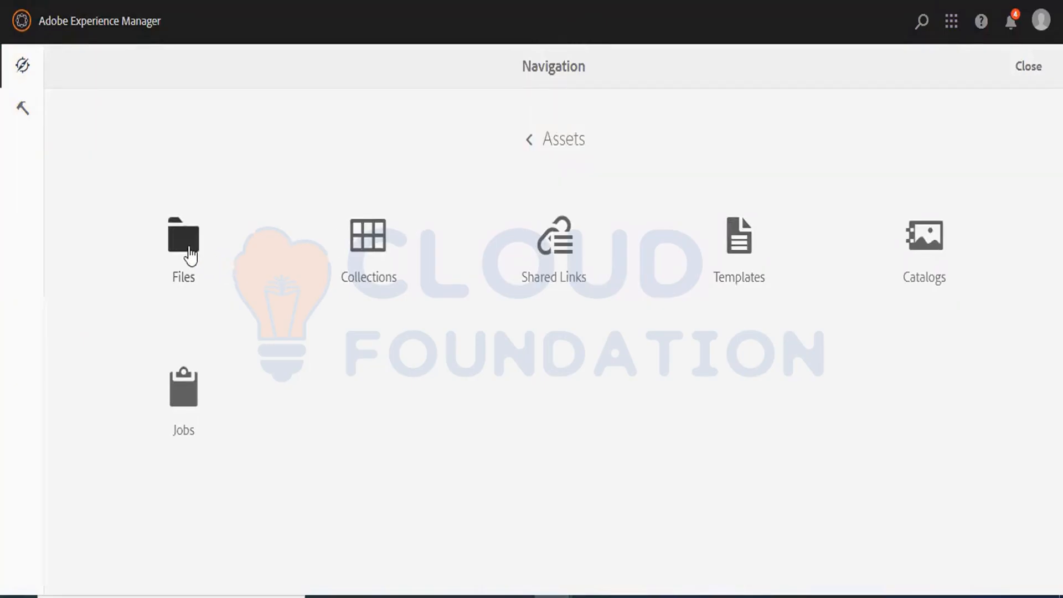
left_click(186, 244)
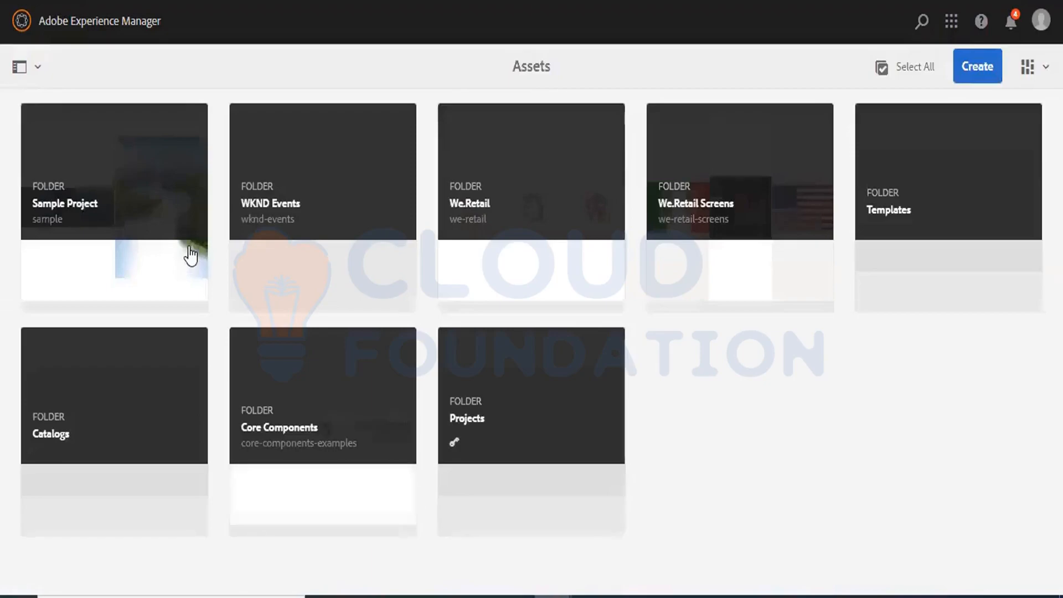
left_click(171, 190)
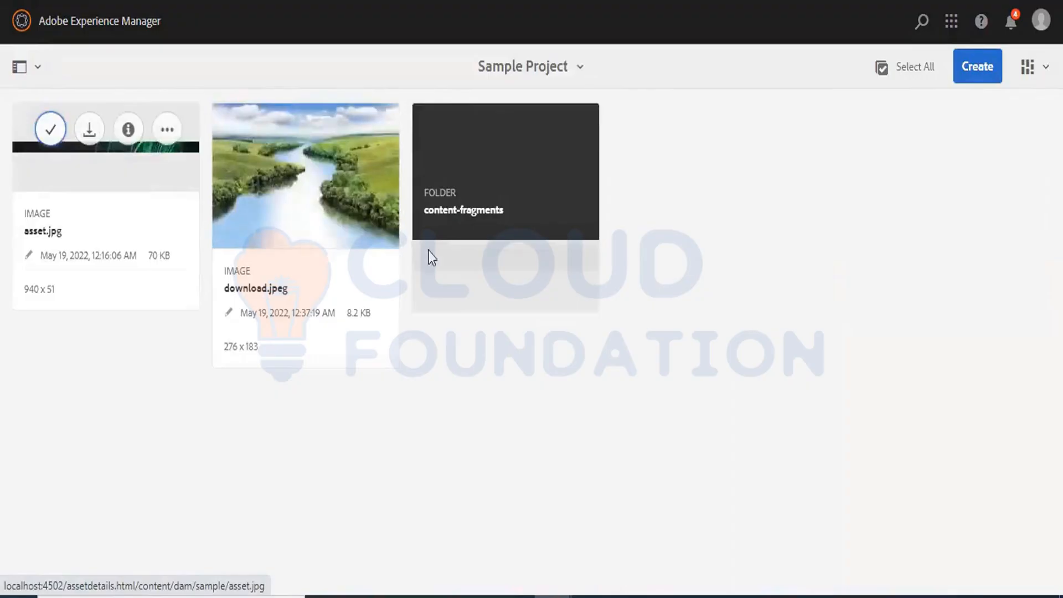
left_click(494, 209)
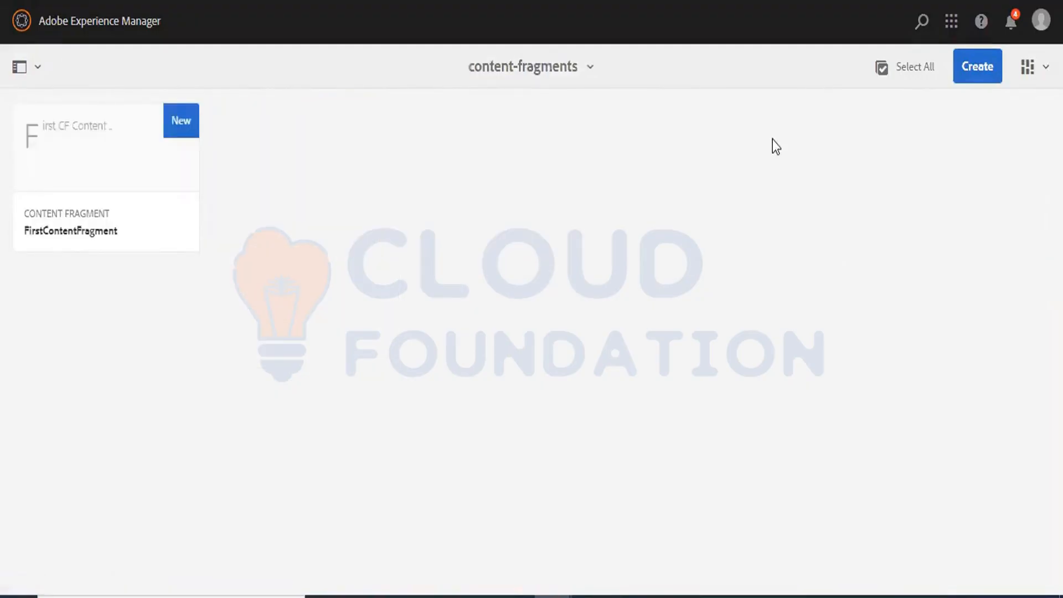
- Create a content fragment titled NewCF from FirstContentFragmentModel and open it for editing
left_click(970, 68)
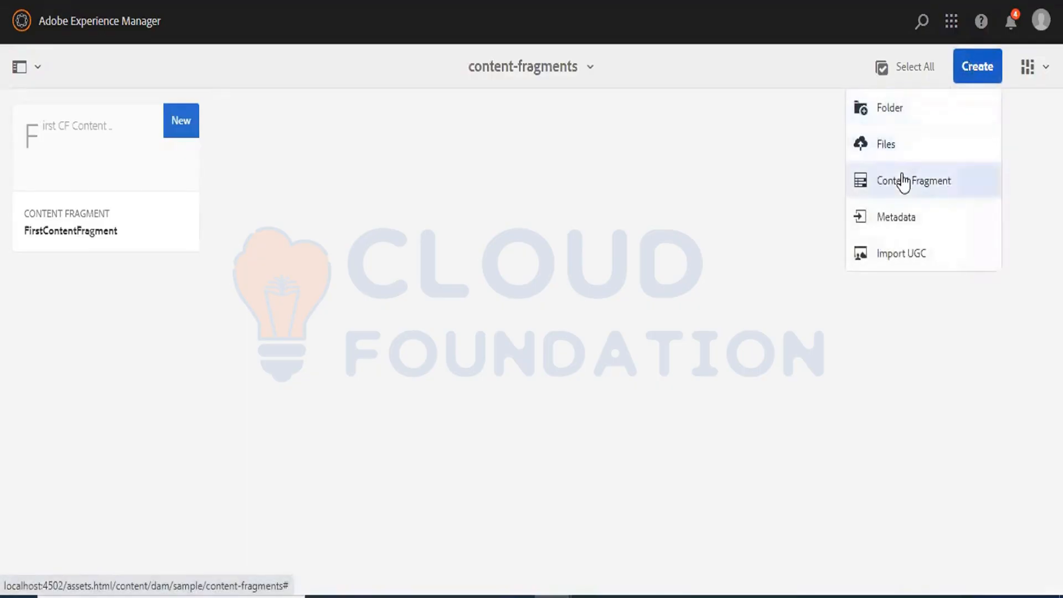
left_click(902, 178)
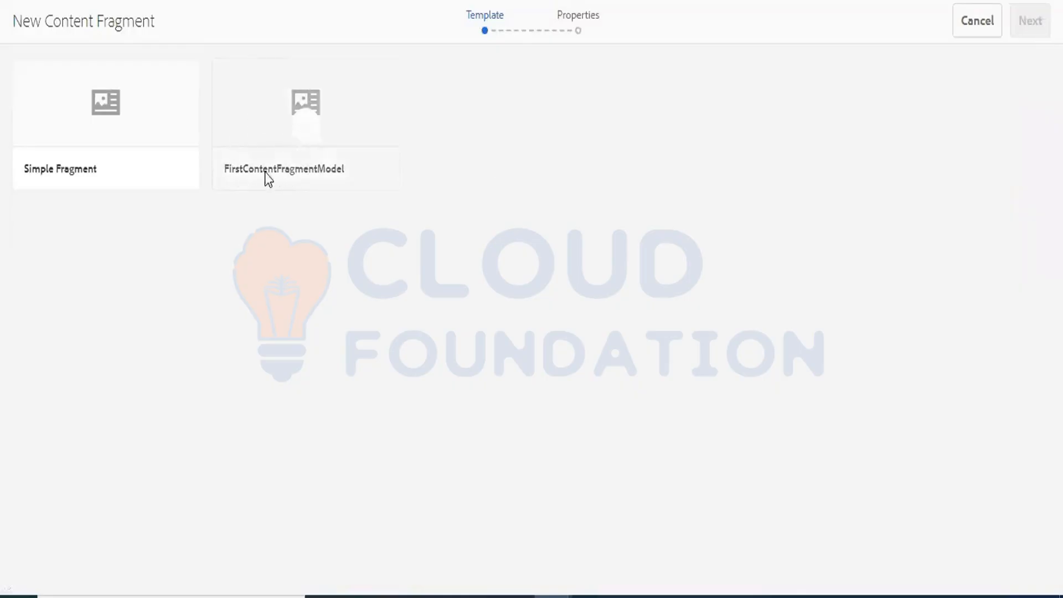
left_click(310, 133)
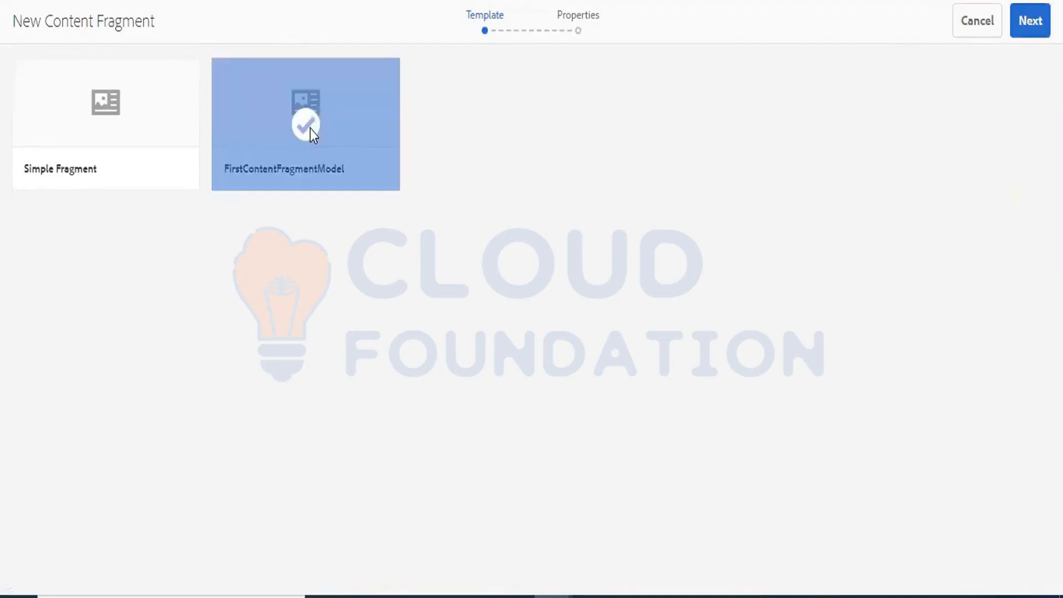
left_click(1019, 22)
left_click(549, 154)
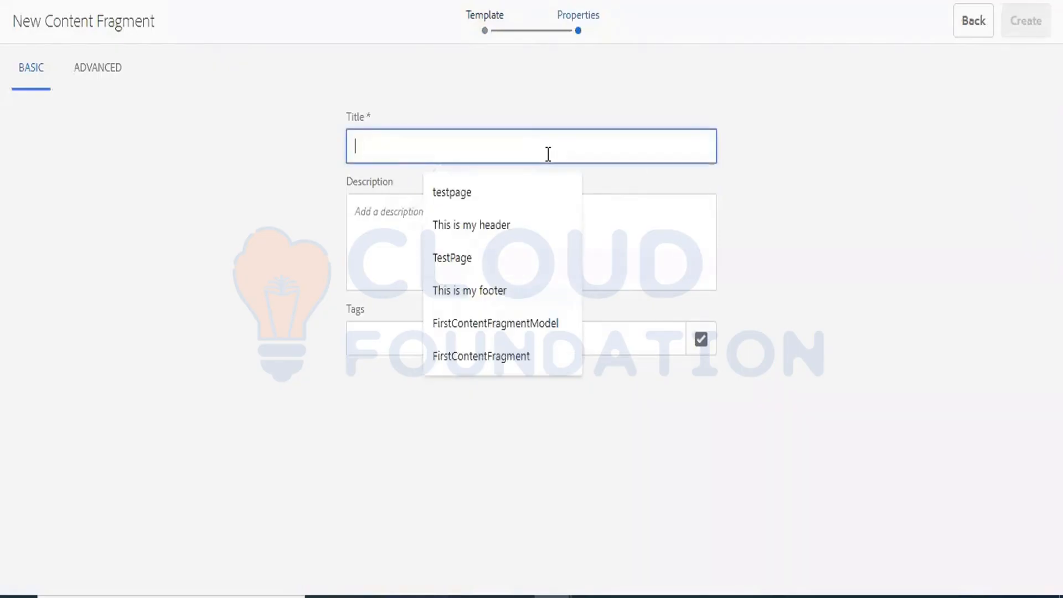
type("NewCF")
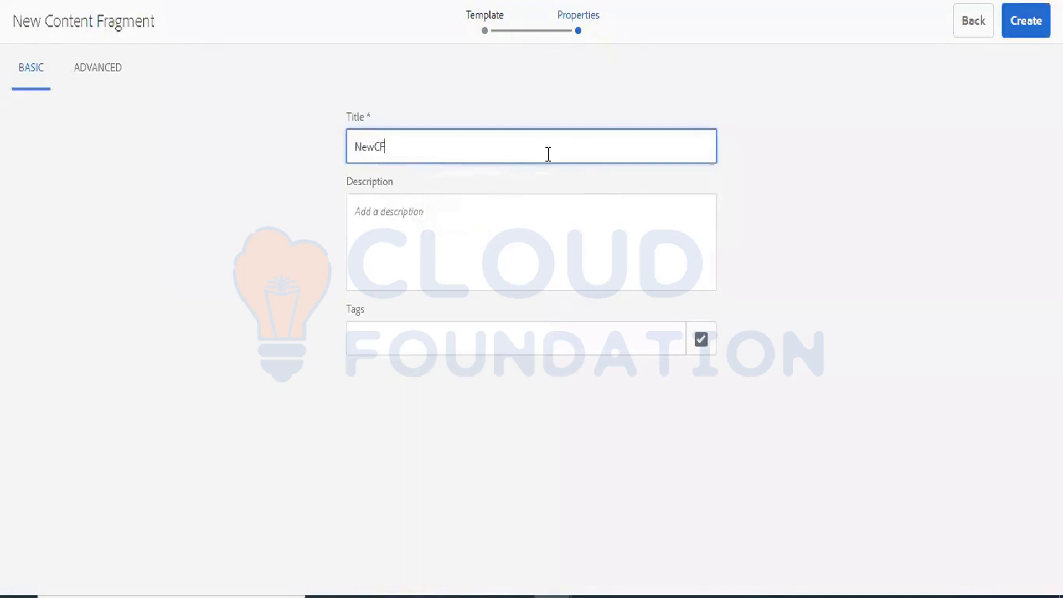
left_click(1021, 22)
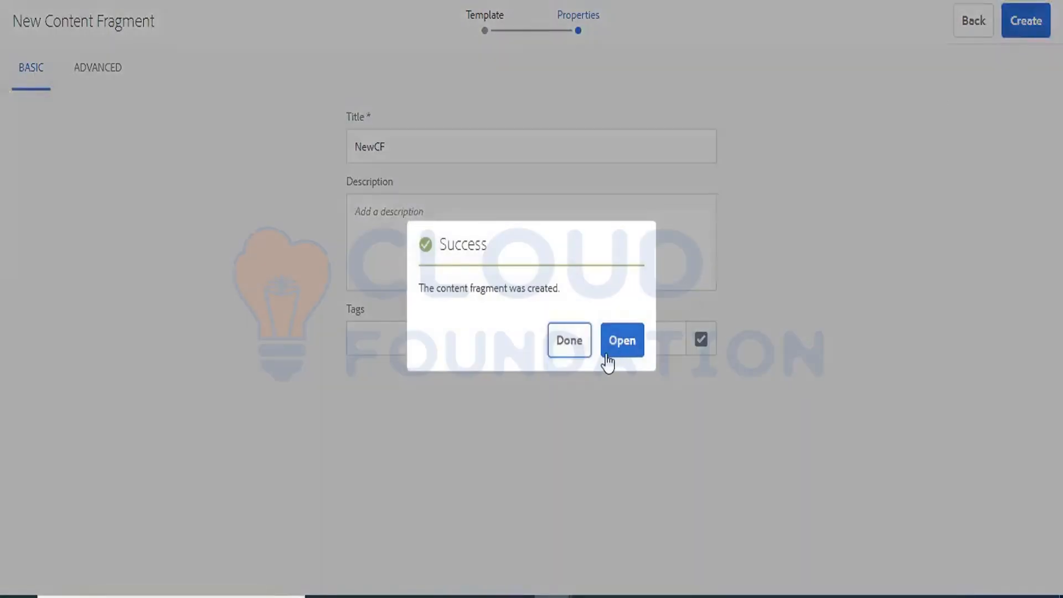
left_click(606, 355)
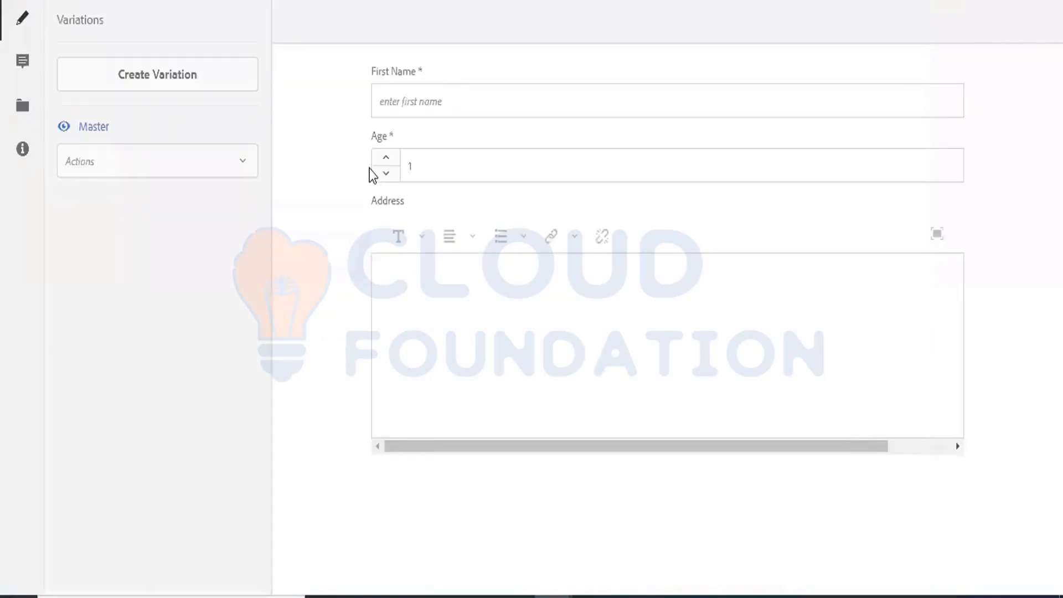
- Fill in the person's first name and set Age to 30 in the NewCF fragment
left_click(416, 109)
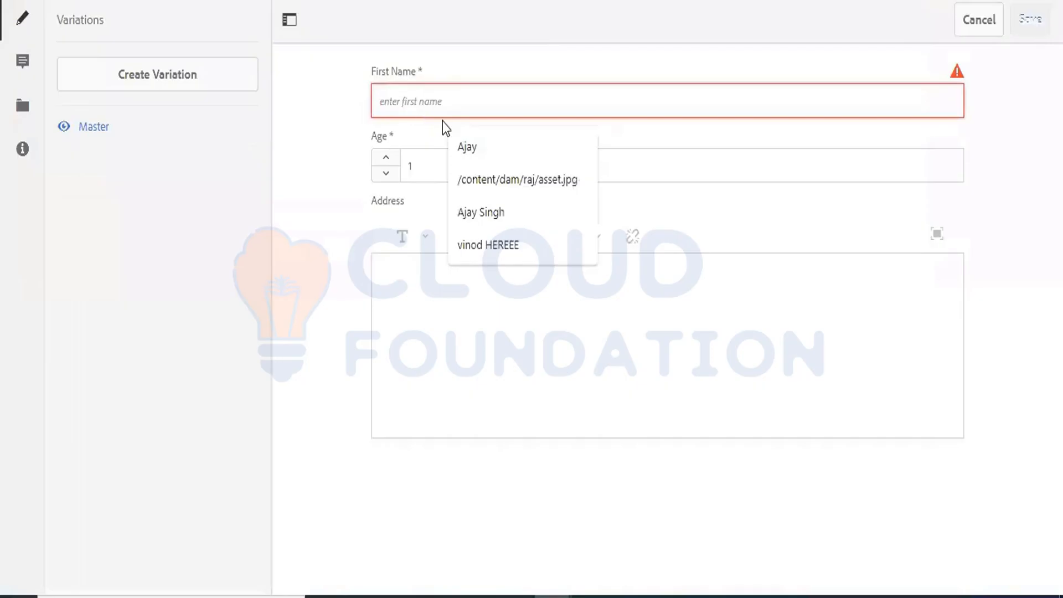
left_click(468, 148)
left_click(441, 155)
key("BackSpace")
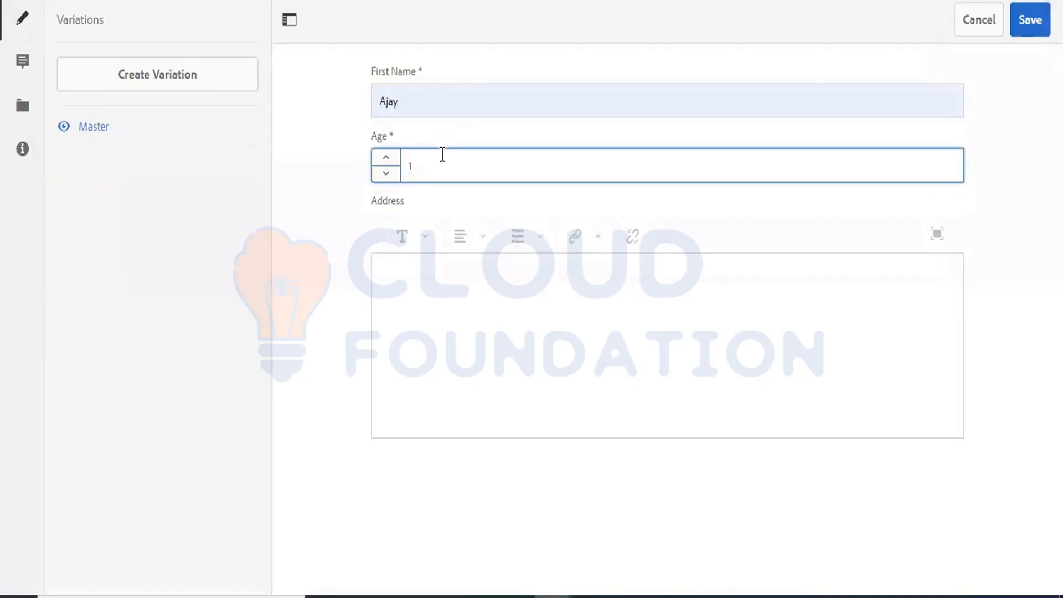
type("30")
- Enter the person's city and country as the Address, save the fragment and refresh the content-fragments folder
left_click(444, 332)
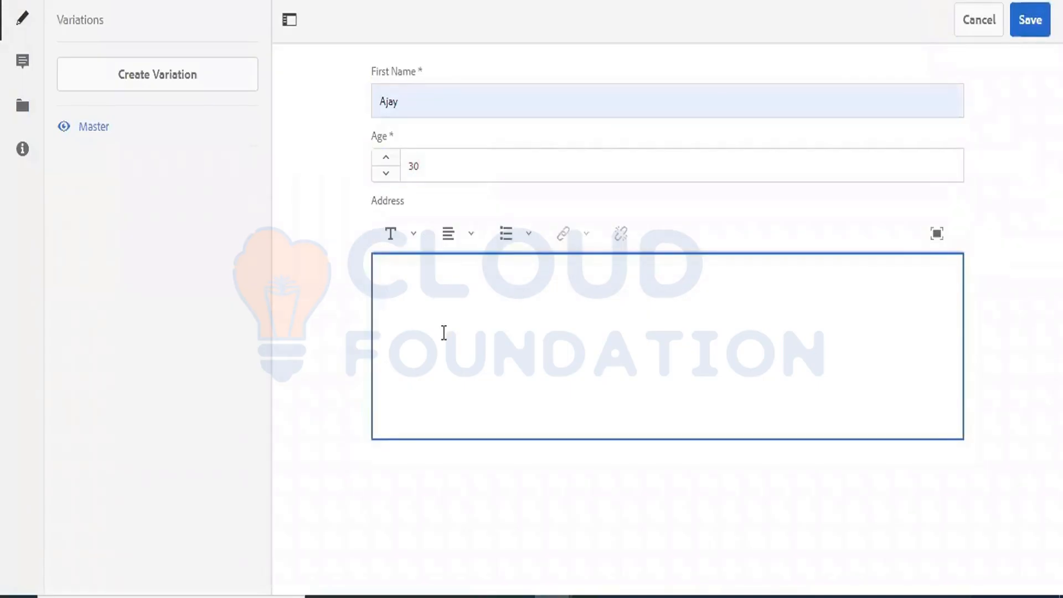
type("Australia Sydney")
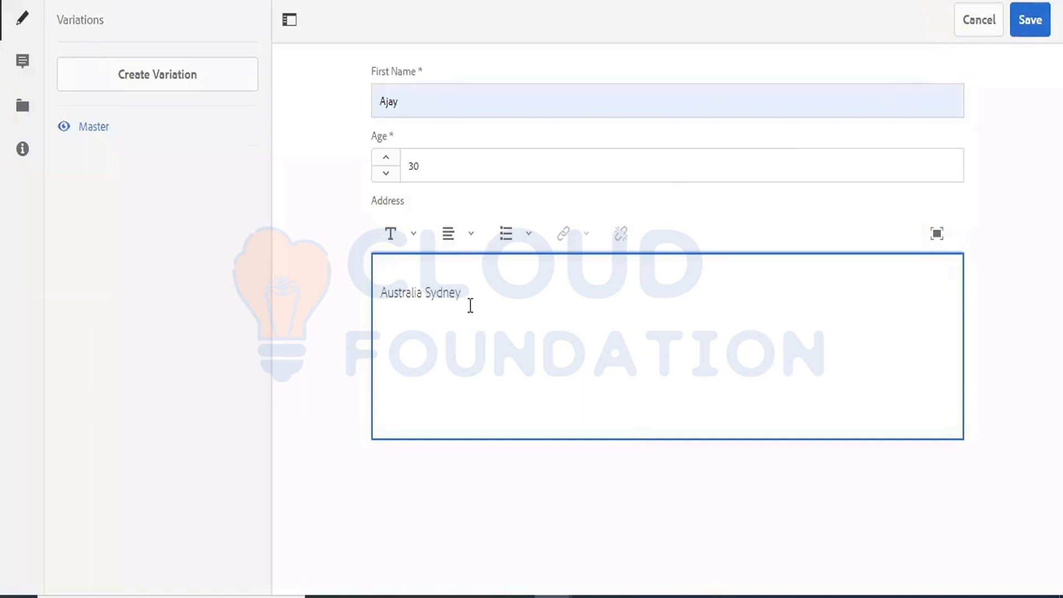
left_click_drag(471, 305, 290, 300)
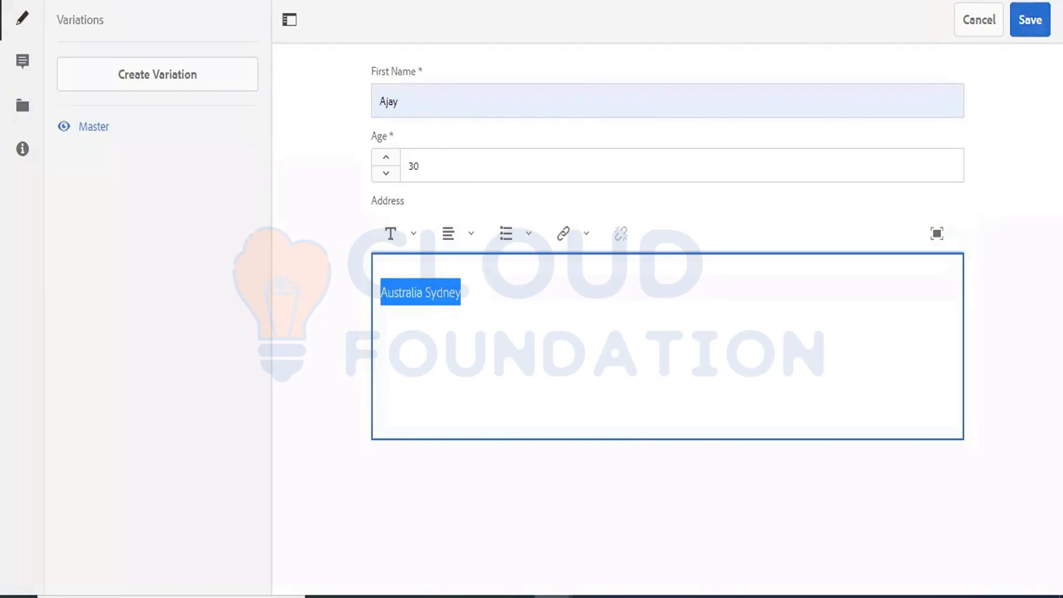
left_click(1032, 23)
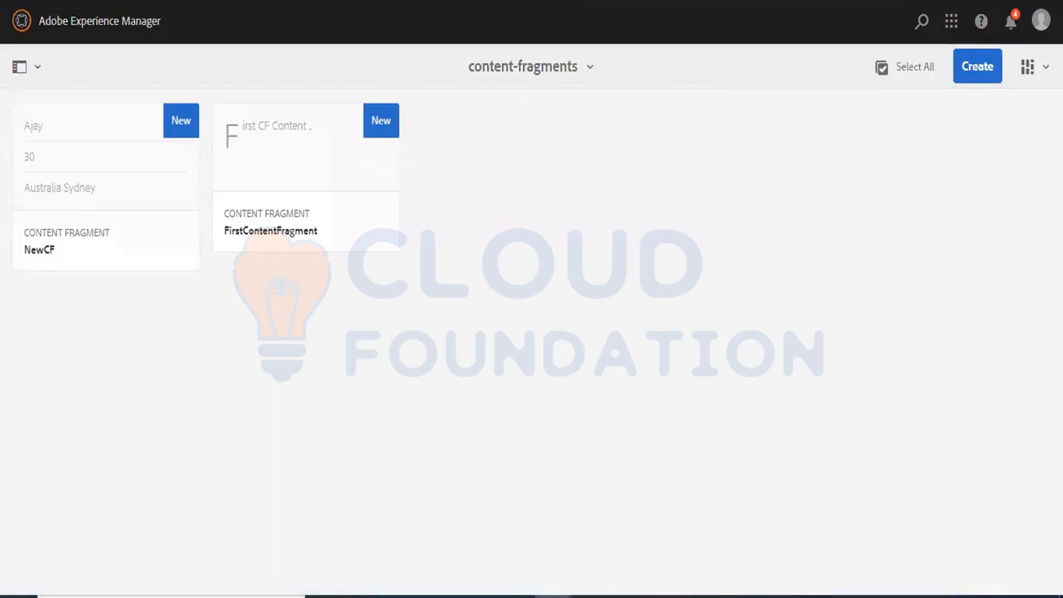
key("F5")
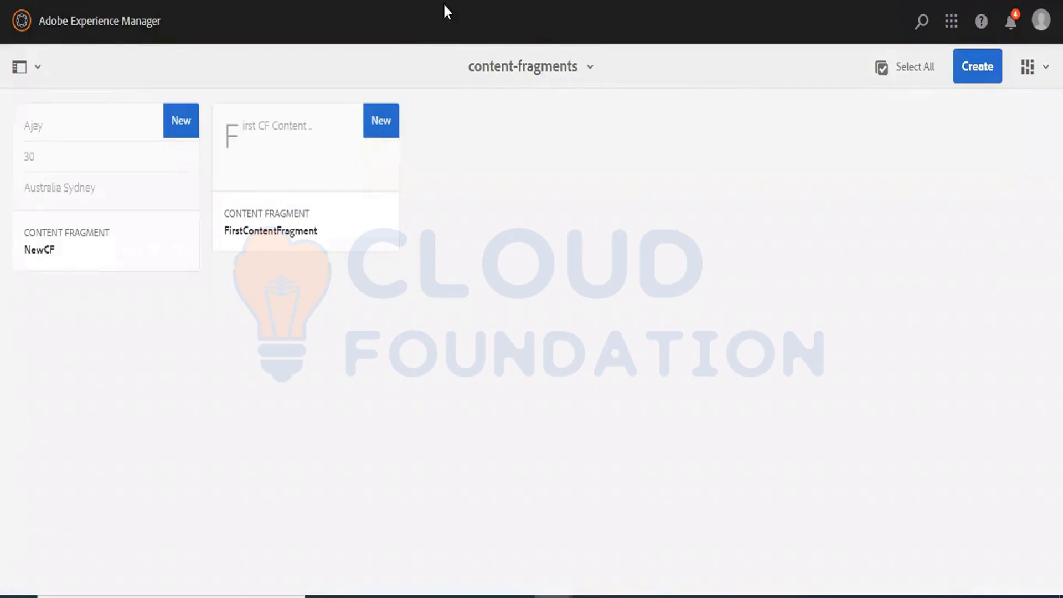
- Check which content fragment templates are offered in the WKND Events assets folder, and cancel the creation
left_click(573, 69)
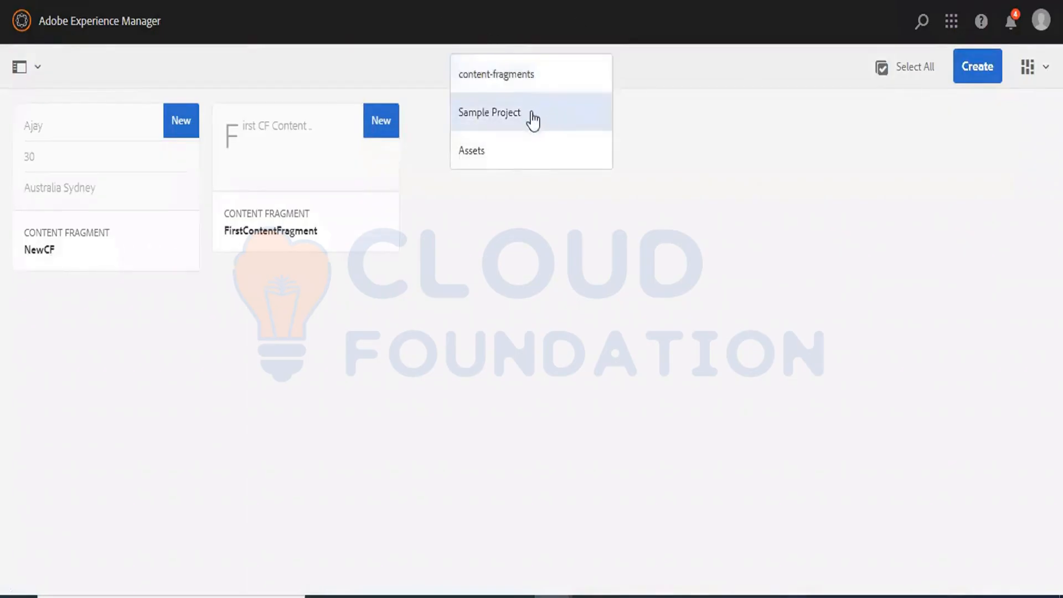
left_click(513, 151)
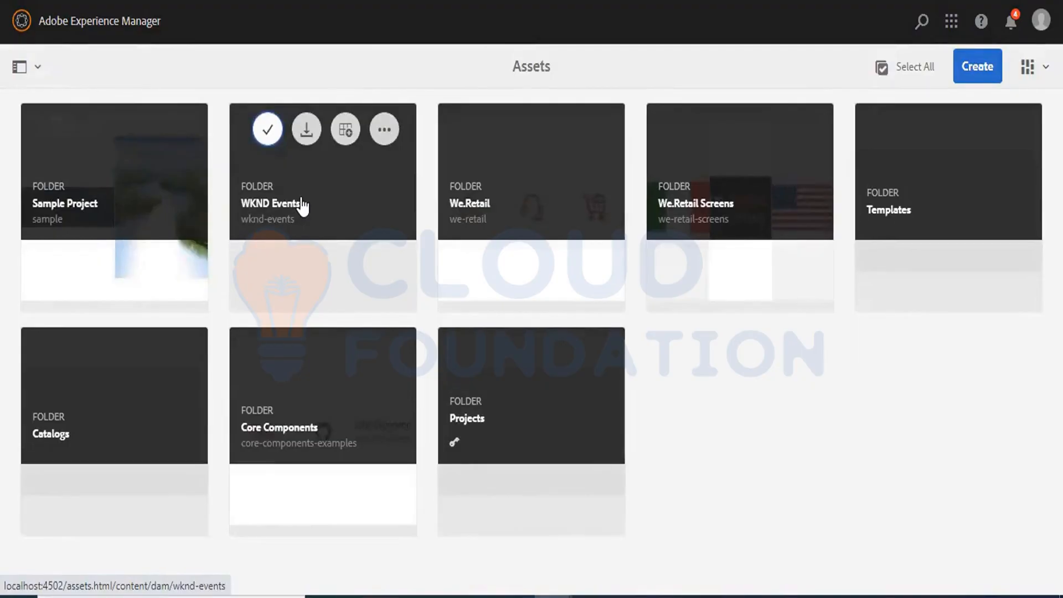
left_click(330, 199)
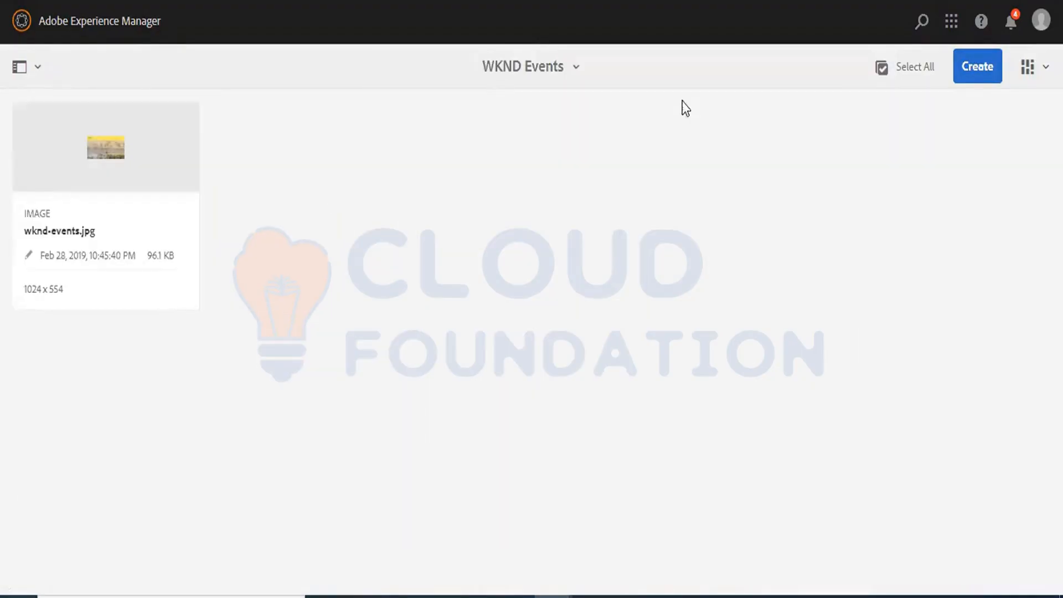
left_click(957, 82)
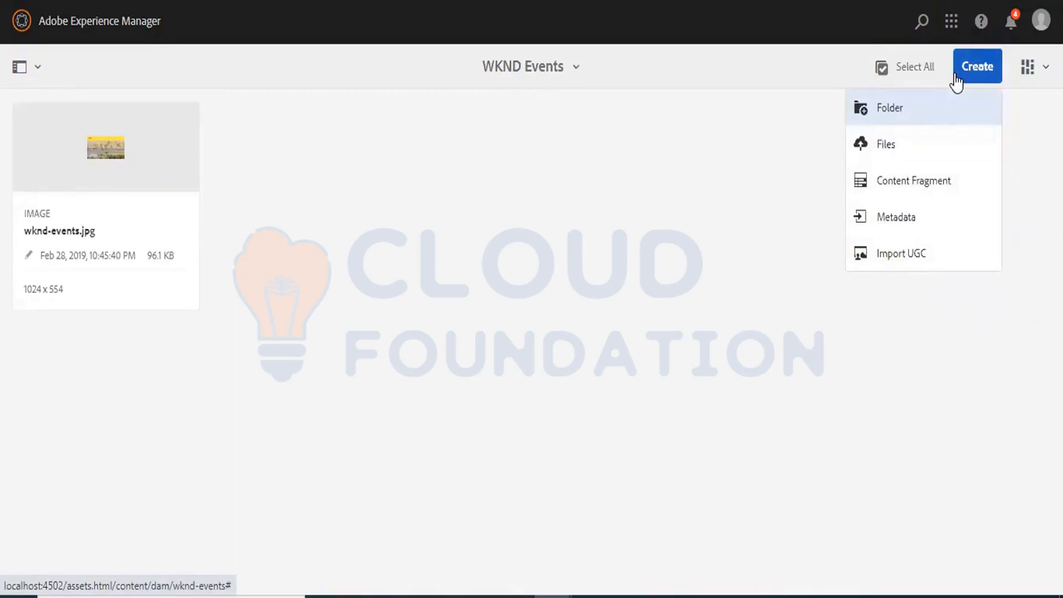
left_click(912, 182)
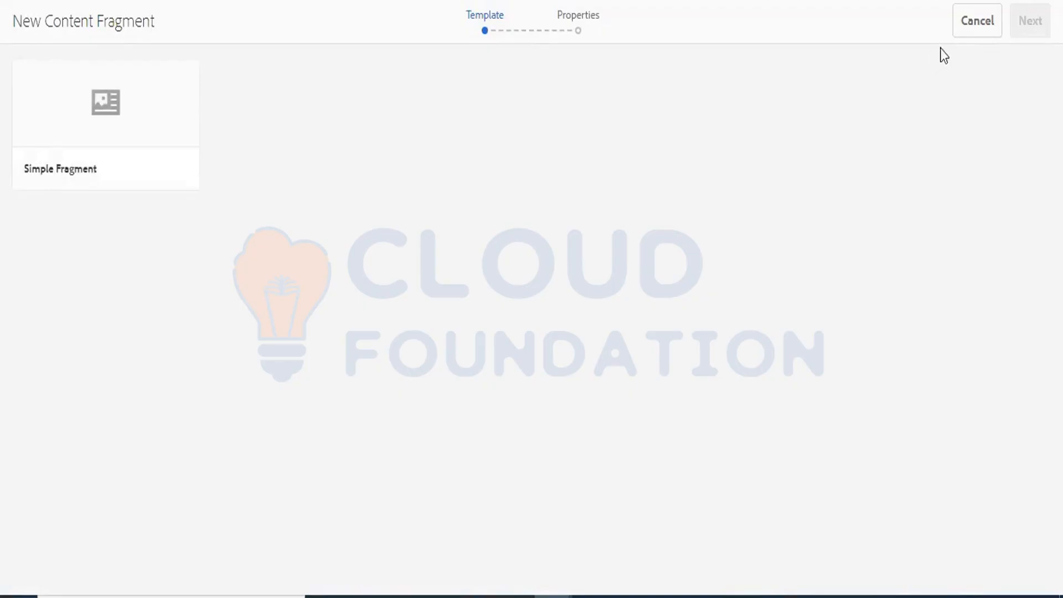
left_click(974, 29)
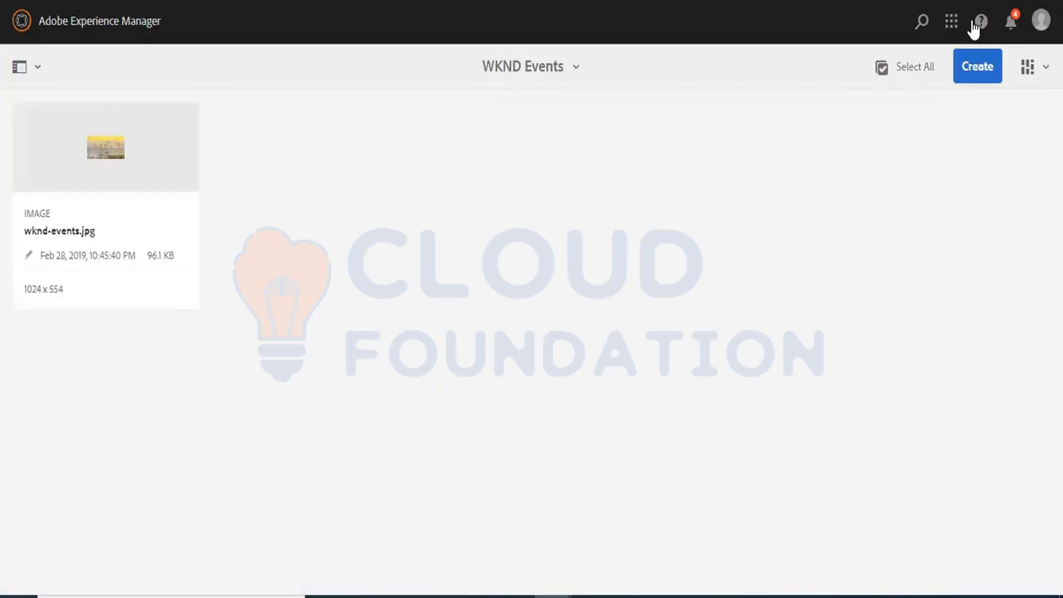
- Return to the Assets root and open the properties of the WKND Events folder
left_click(570, 78)
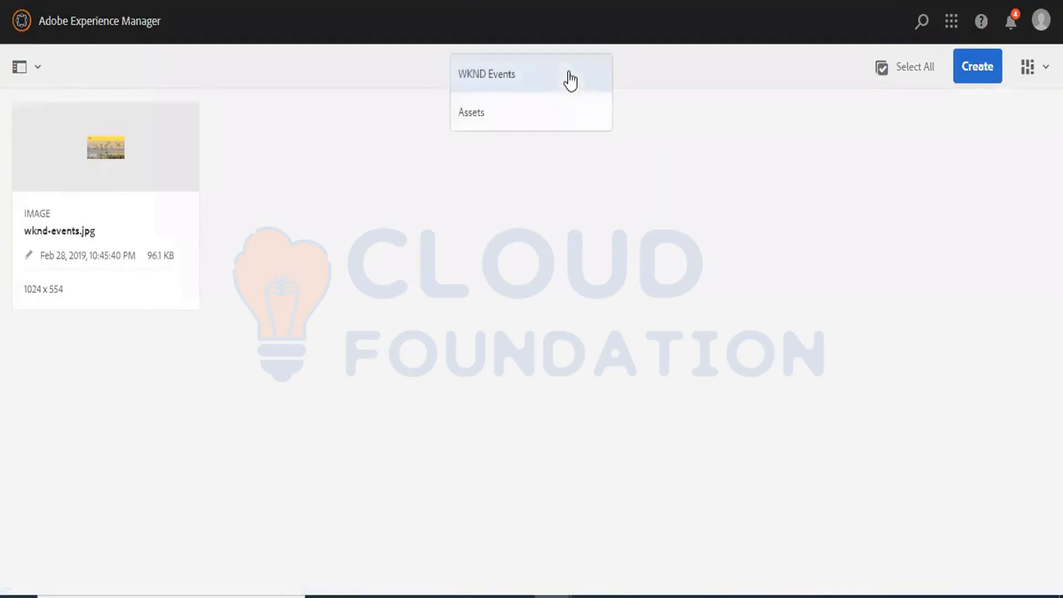
left_click(517, 122)
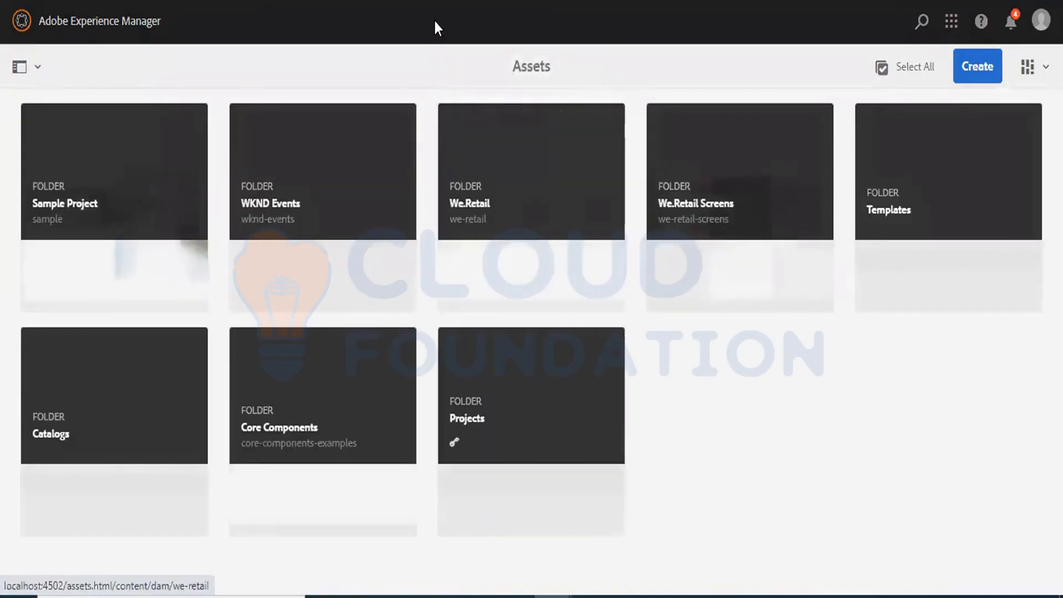
mouse_move(368, 132)
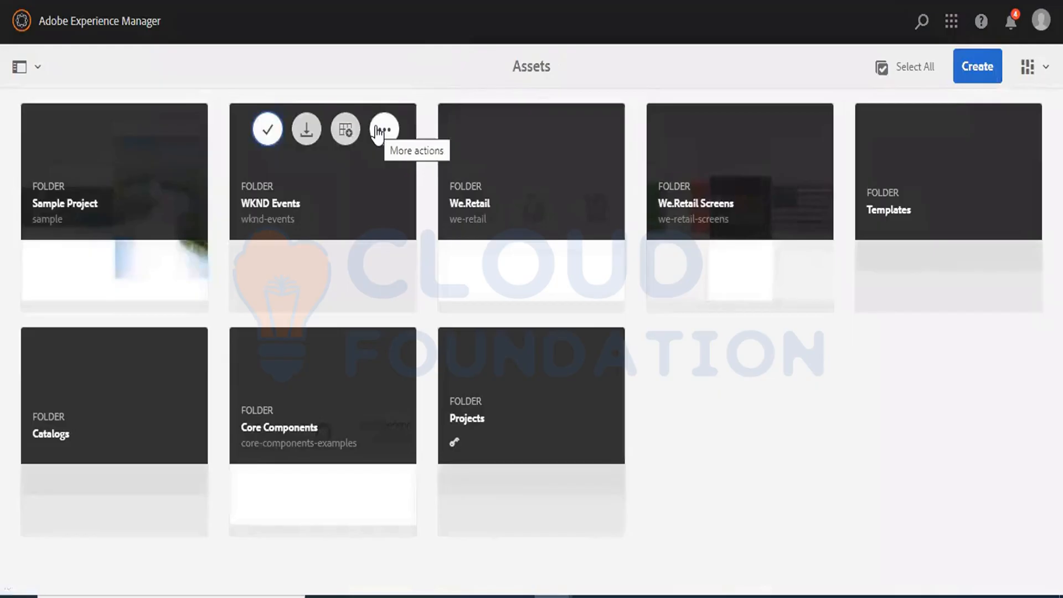
left_click(379, 132)
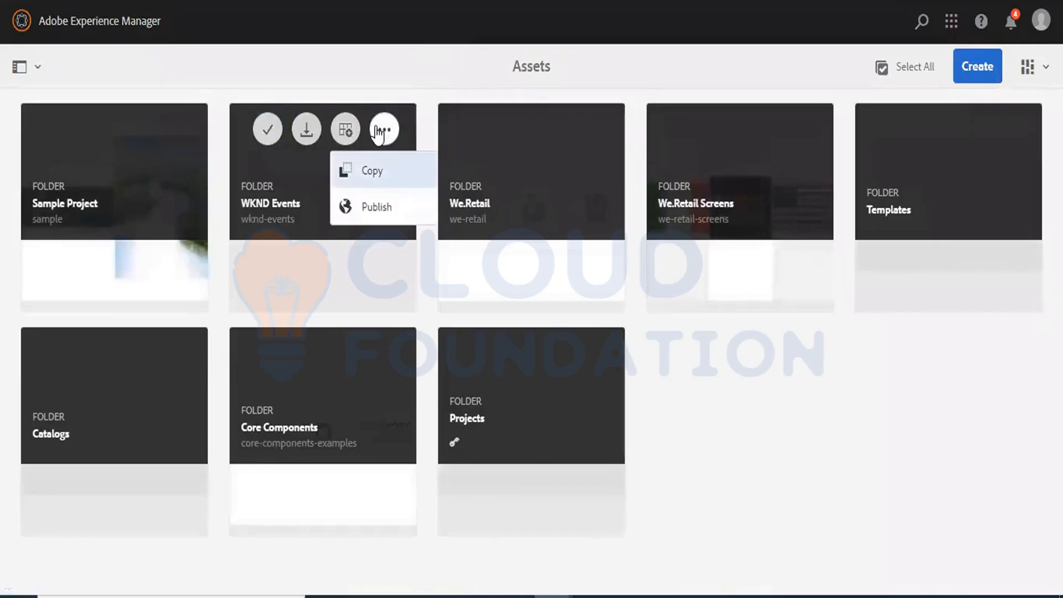
left_click(268, 129)
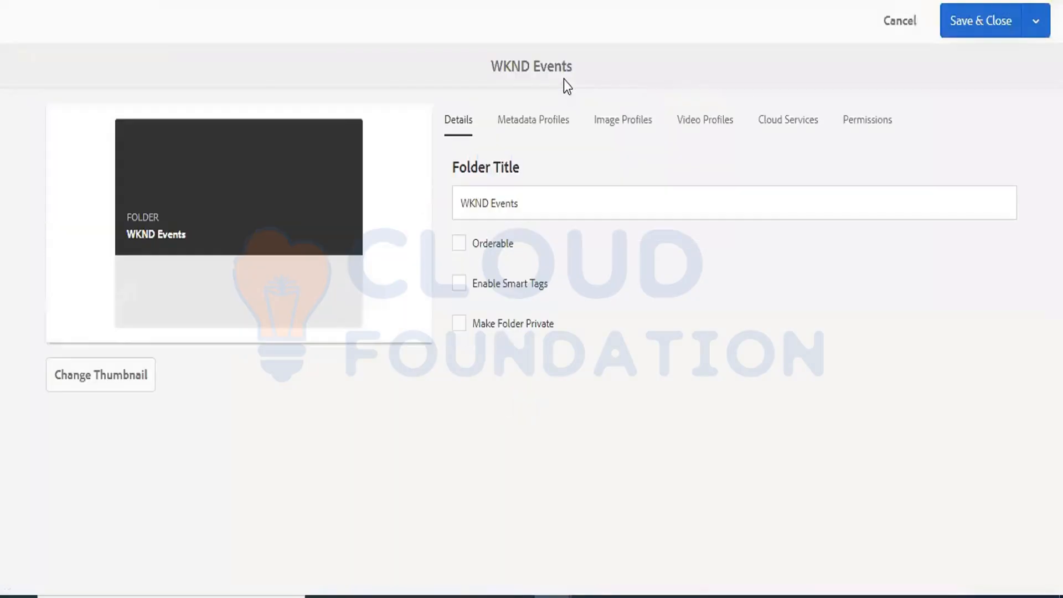
- Set the WKND Events folder's cloud configuration to /conf/sample, save the folder properties and acknowledge the confirmation
left_click(783, 133)
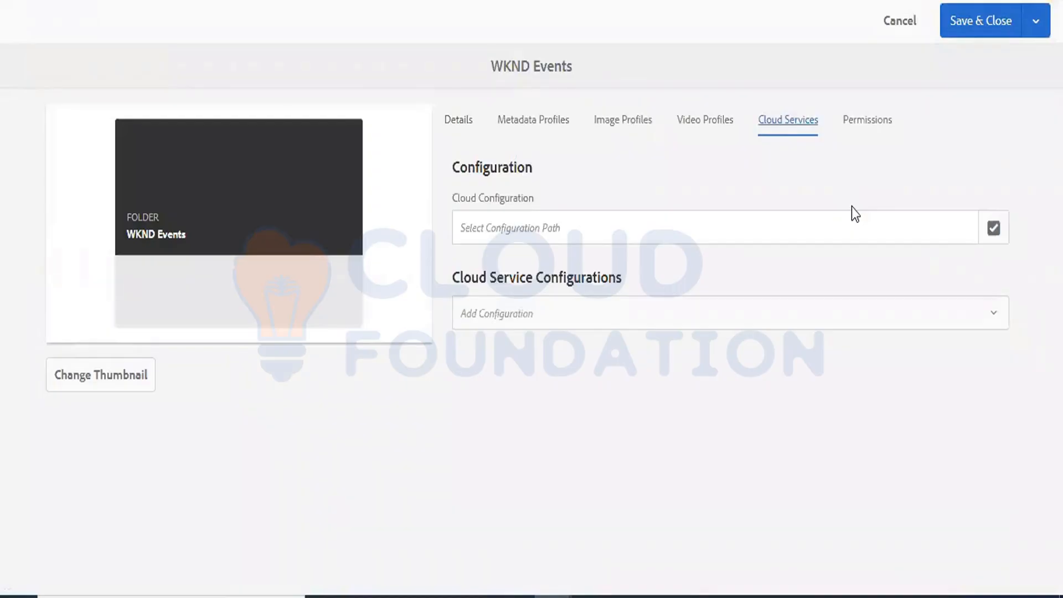
left_click(991, 231)
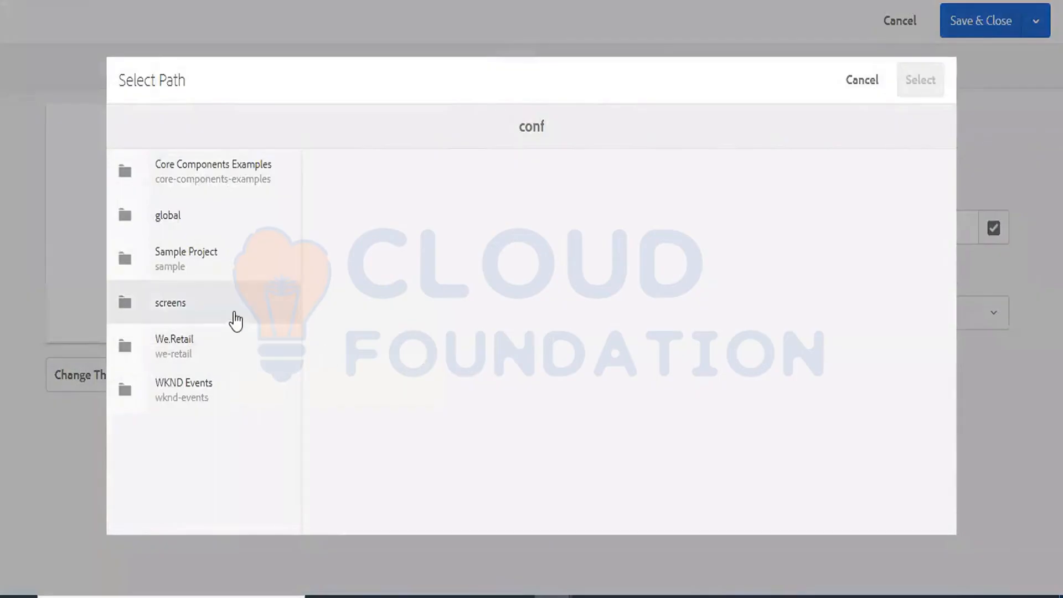
left_click(130, 312)
left_click(127, 304)
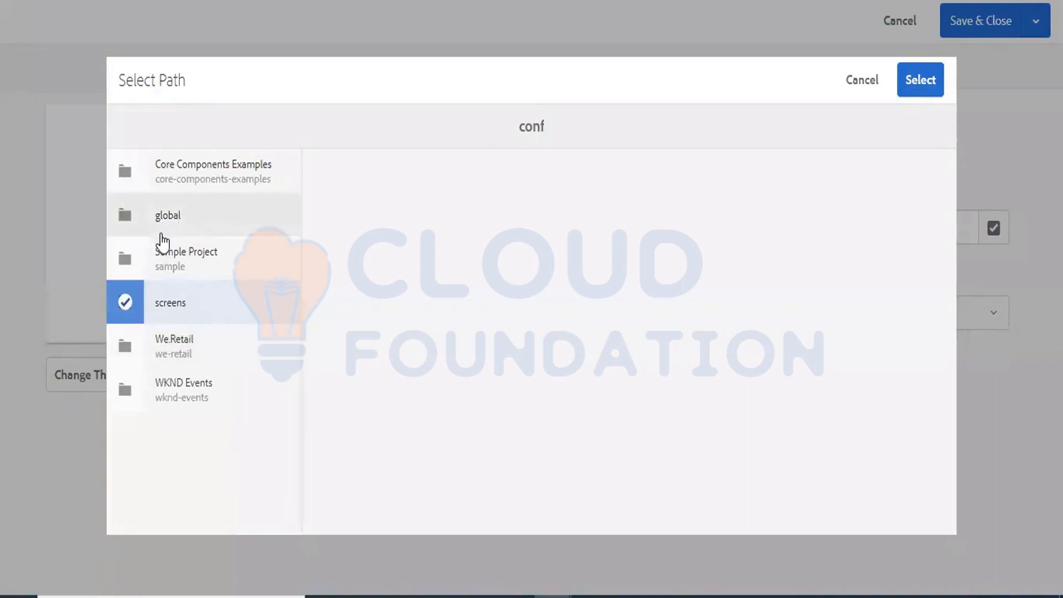
left_click(132, 261)
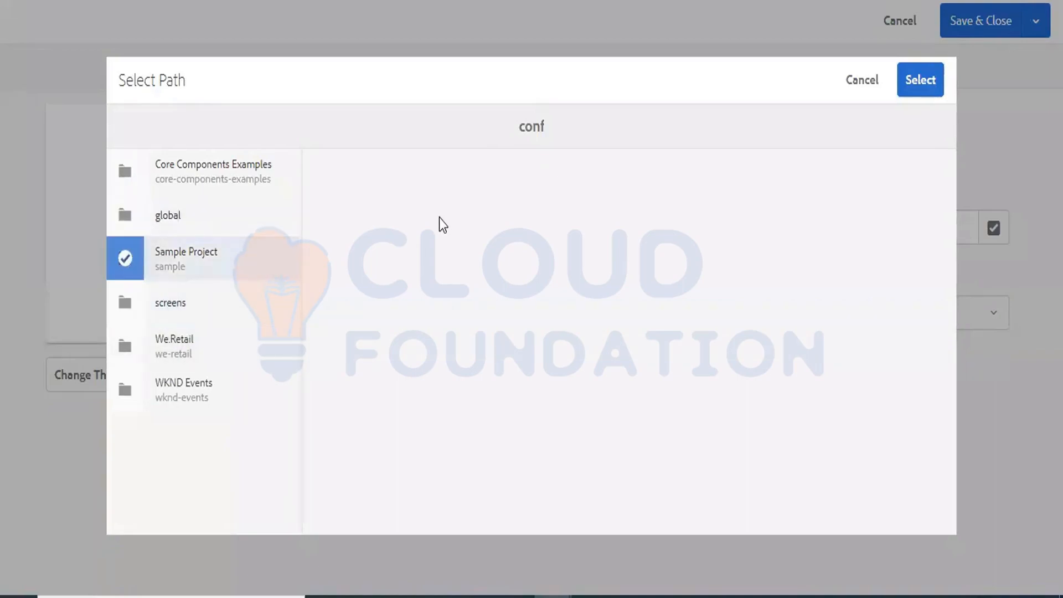
left_click(916, 89)
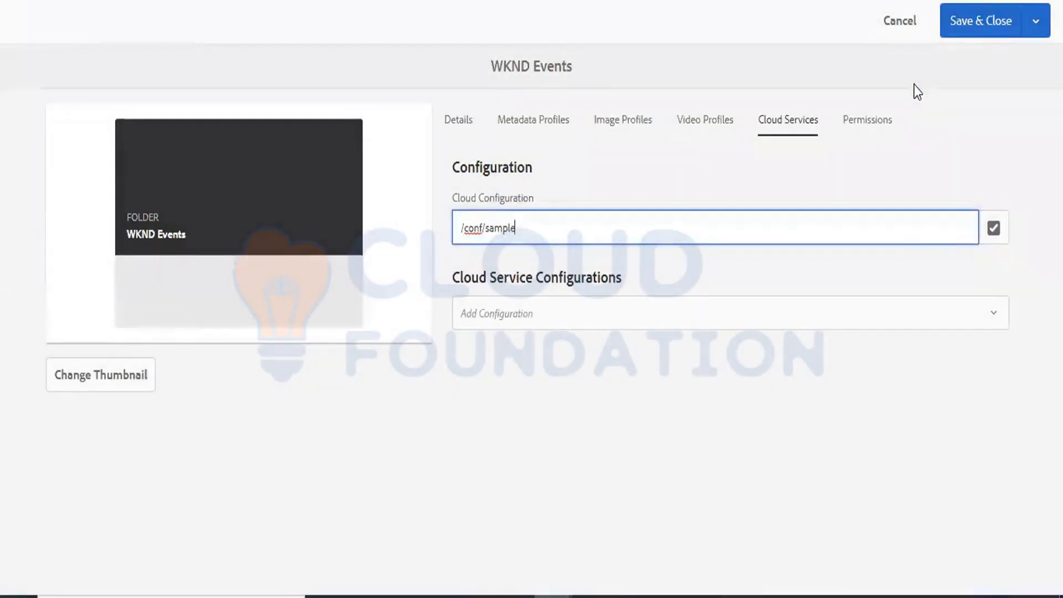
left_click(994, 22)
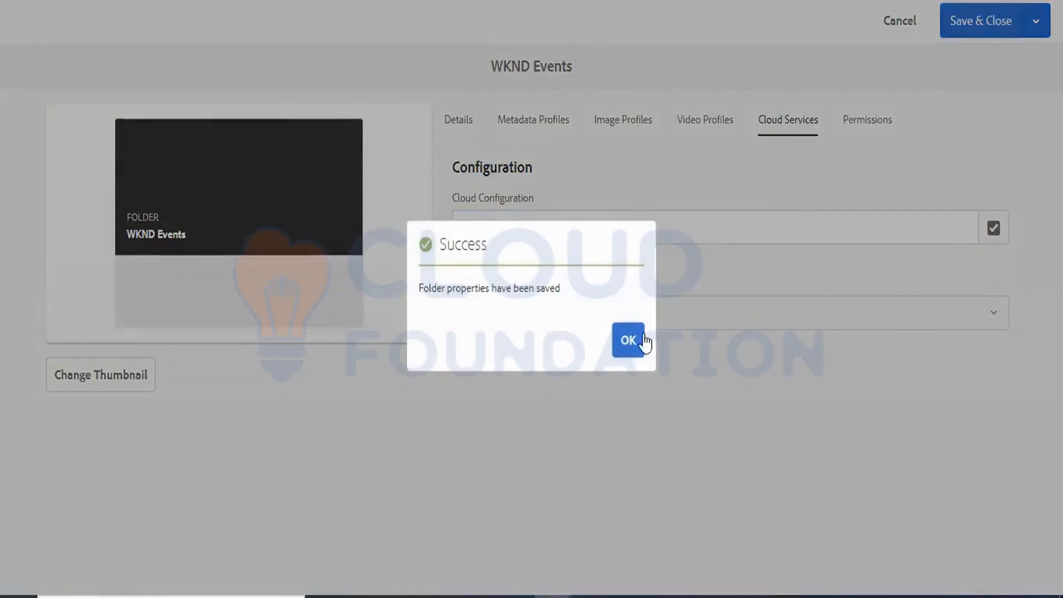
left_click(636, 346)
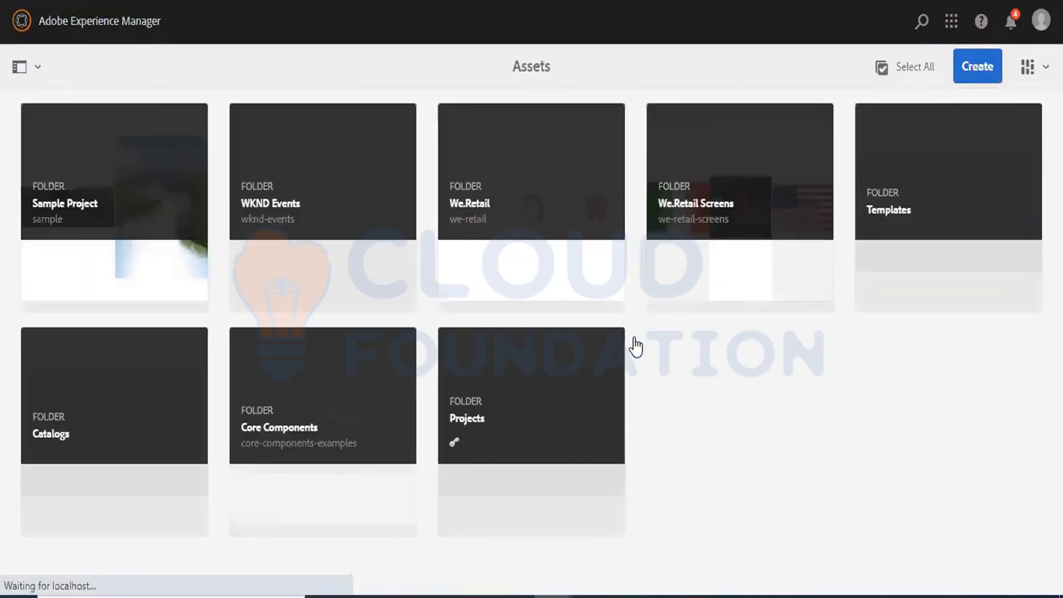
- Open the WKND Events assets folder and start creating a content fragment to check which models are offered
left_click(351, 186)
left_click(975, 72)
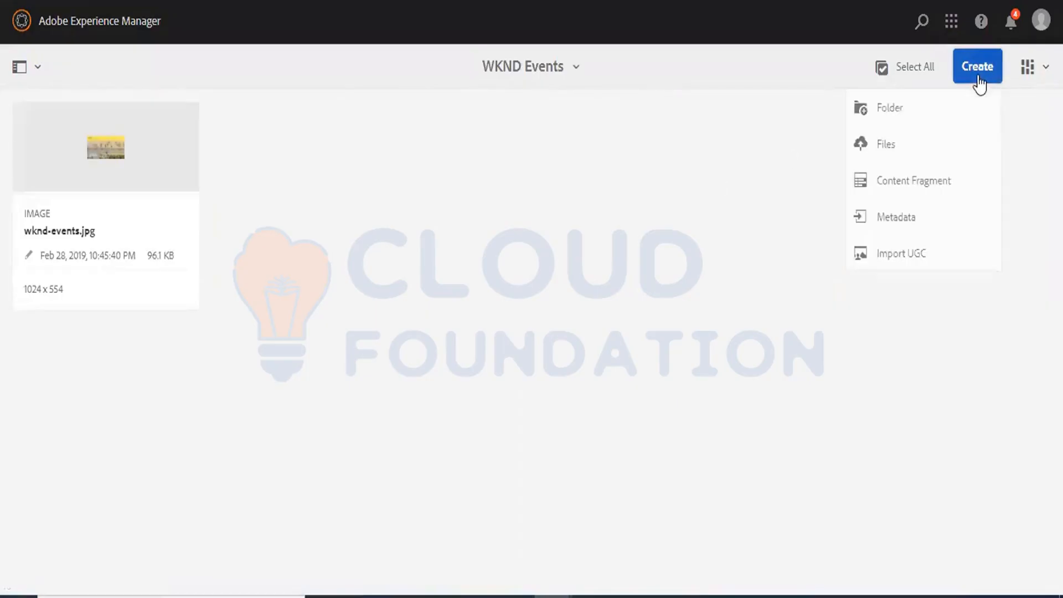
left_click(909, 194)
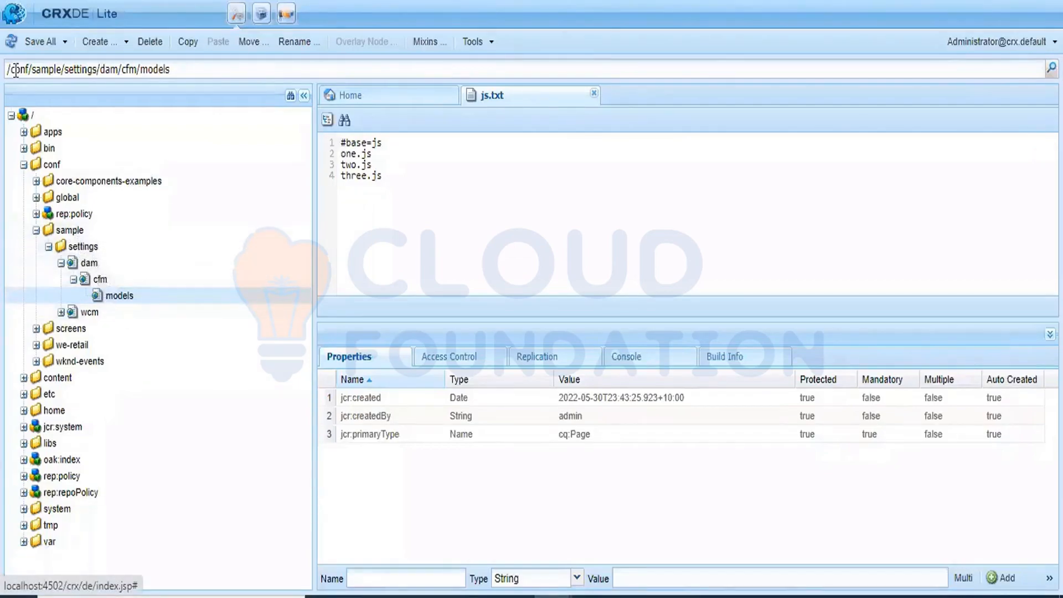
- In CRXDE Lite, refresh the models node under /conf/sample and examine firstcontentfragmentmodel down through the contents of its cq:dialog node
left_click(11, 42)
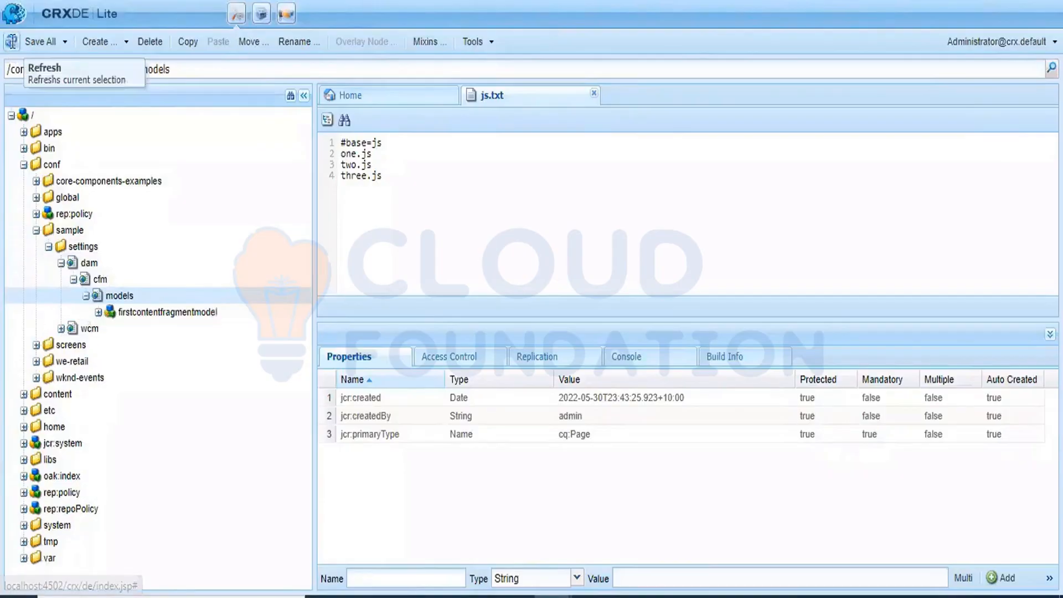
left_click(166, 313)
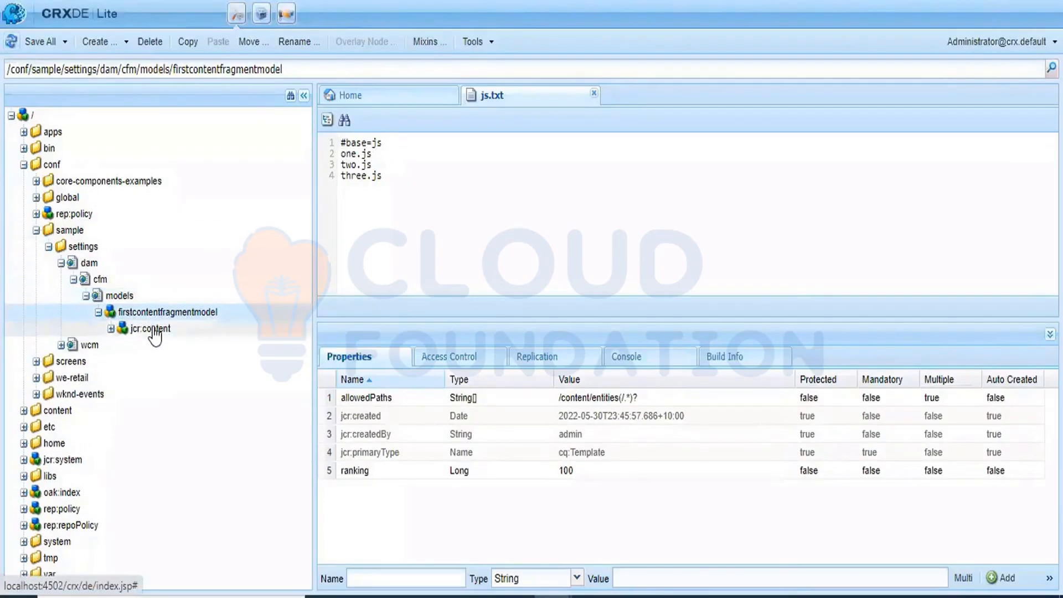
left_click(154, 330)
left_click(158, 345)
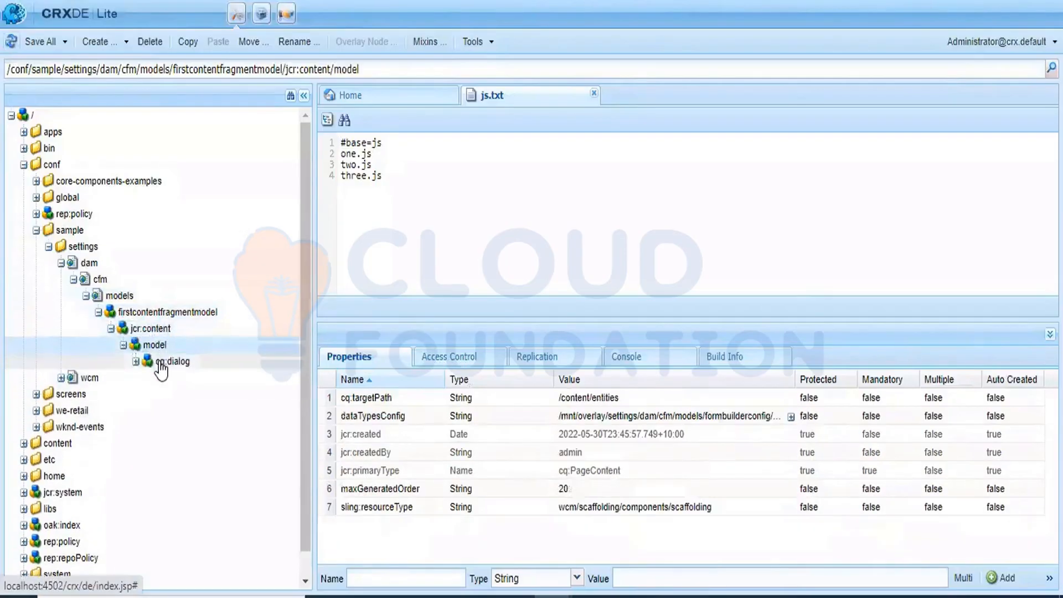
left_click(161, 364)
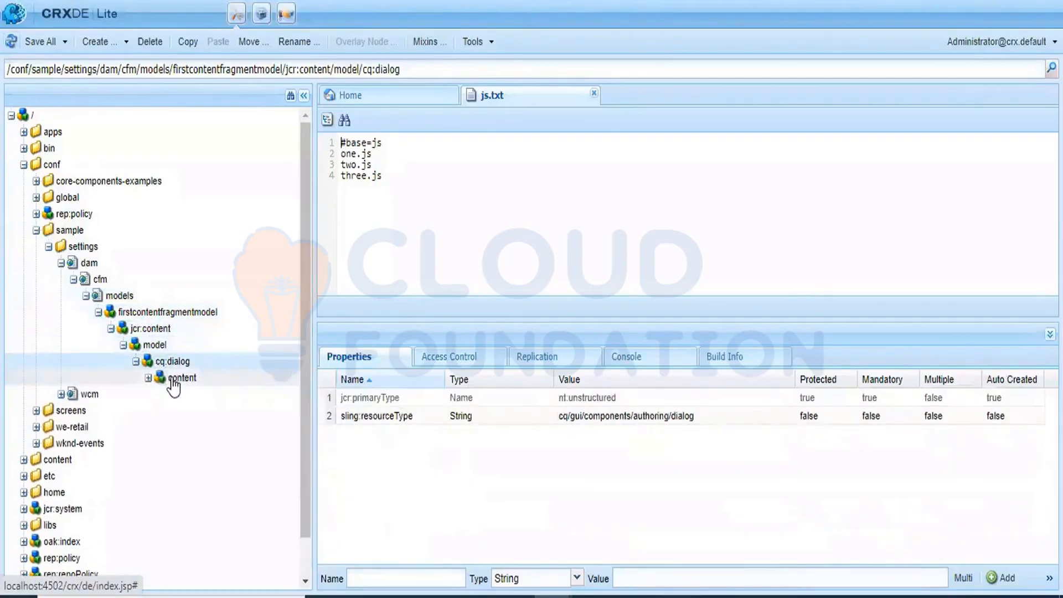
left_click(169, 379)
left_click(180, 394)
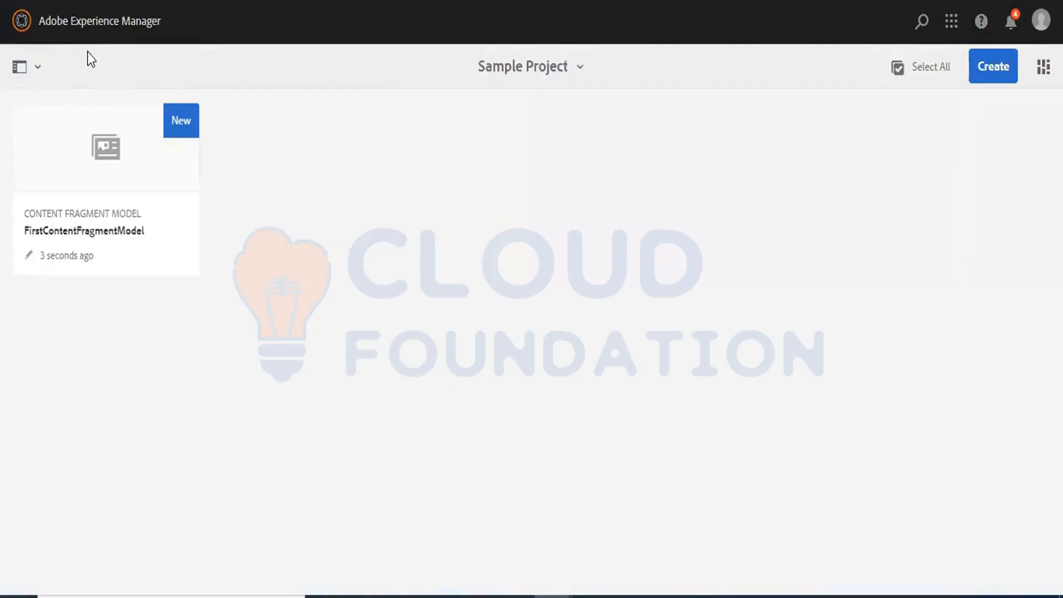
- In Adobe Experience Manager's Configuration Browser, enable Content Fragment Models for the WKND Events configuration and save it
left_click(22, 22)
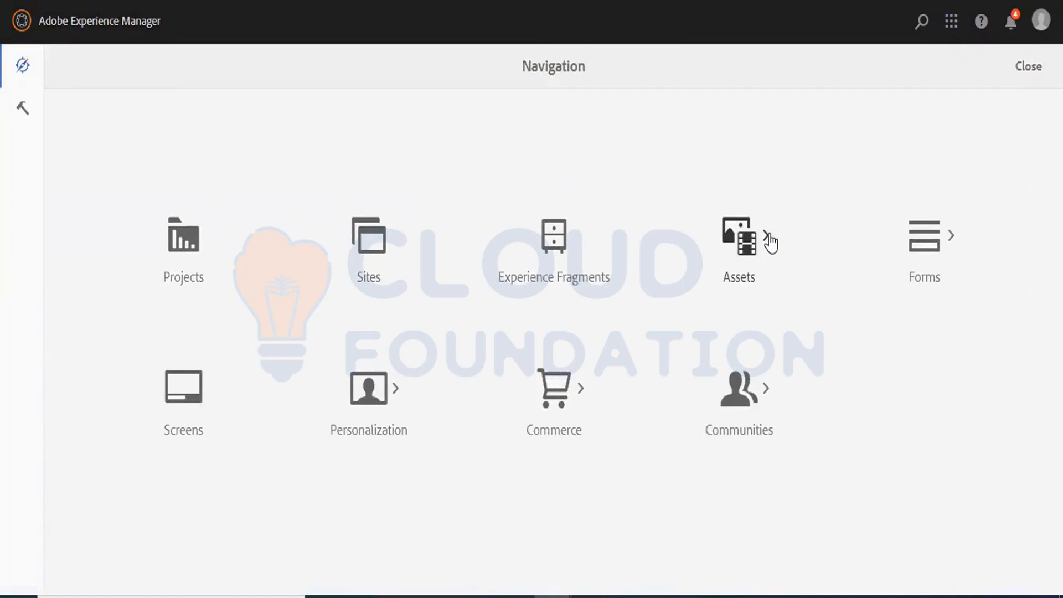
left_click(23, 111)
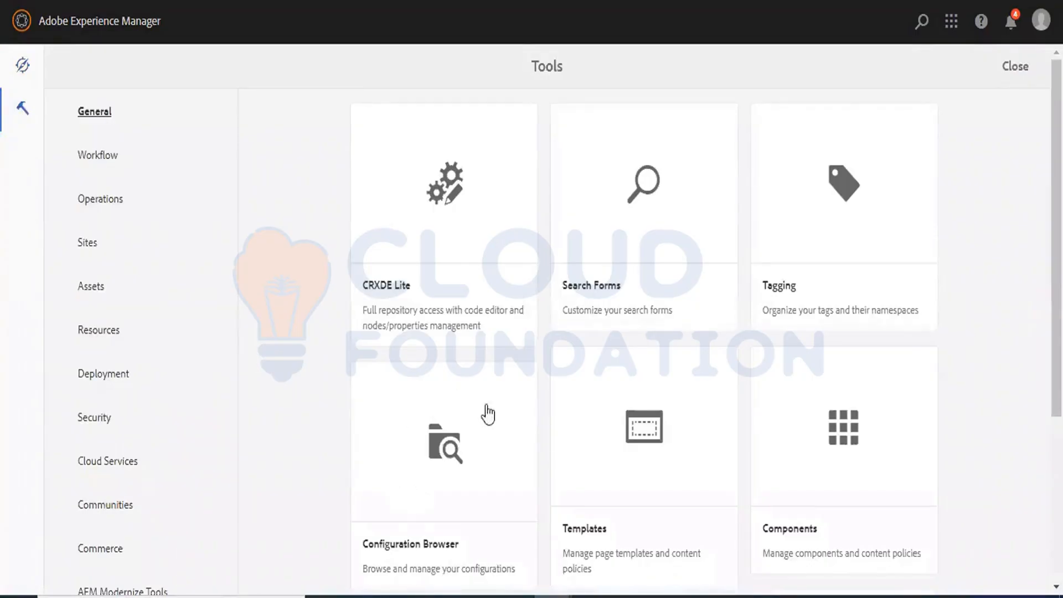
left_click(445, 476)
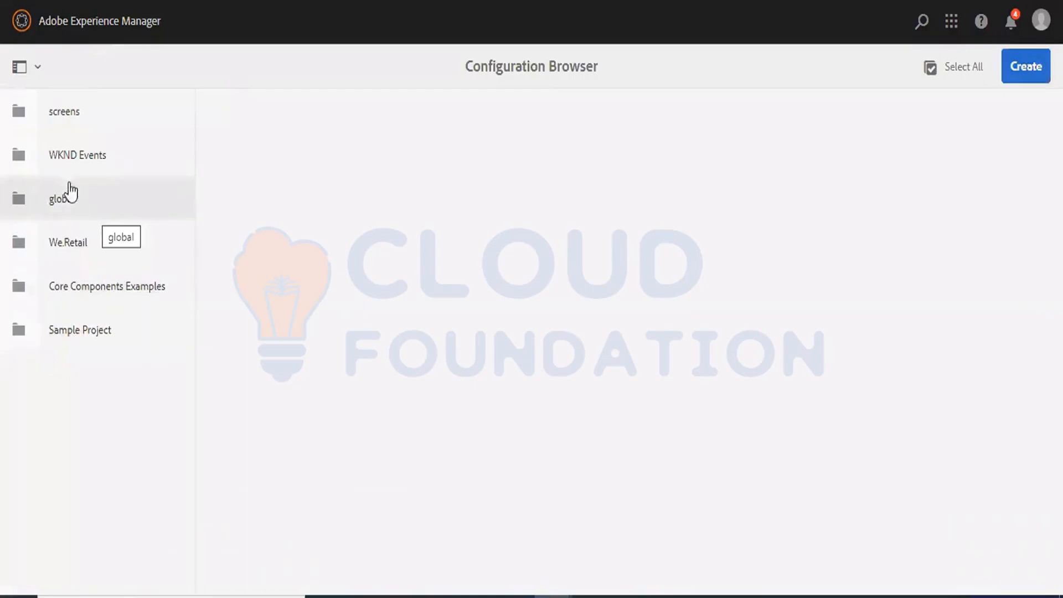
mouse_move(19, 165)
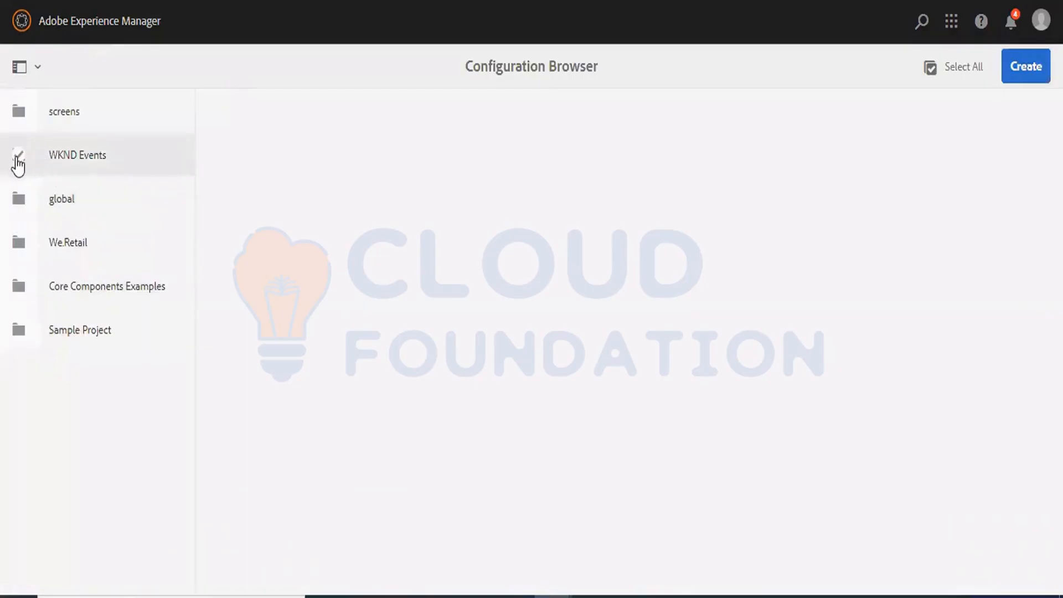
left_click(17, 159)
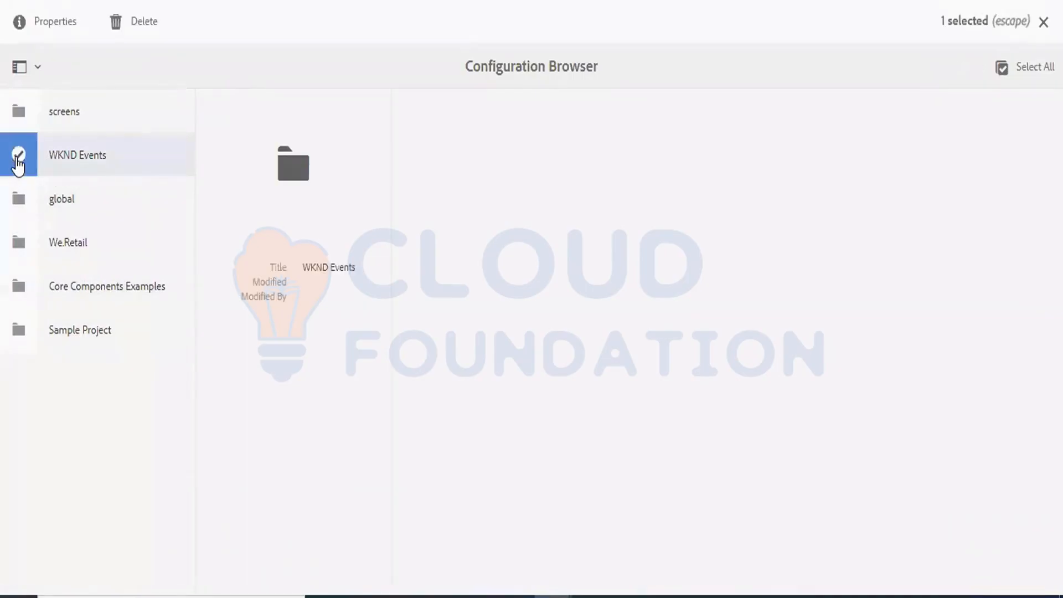
left_click(64, 29)
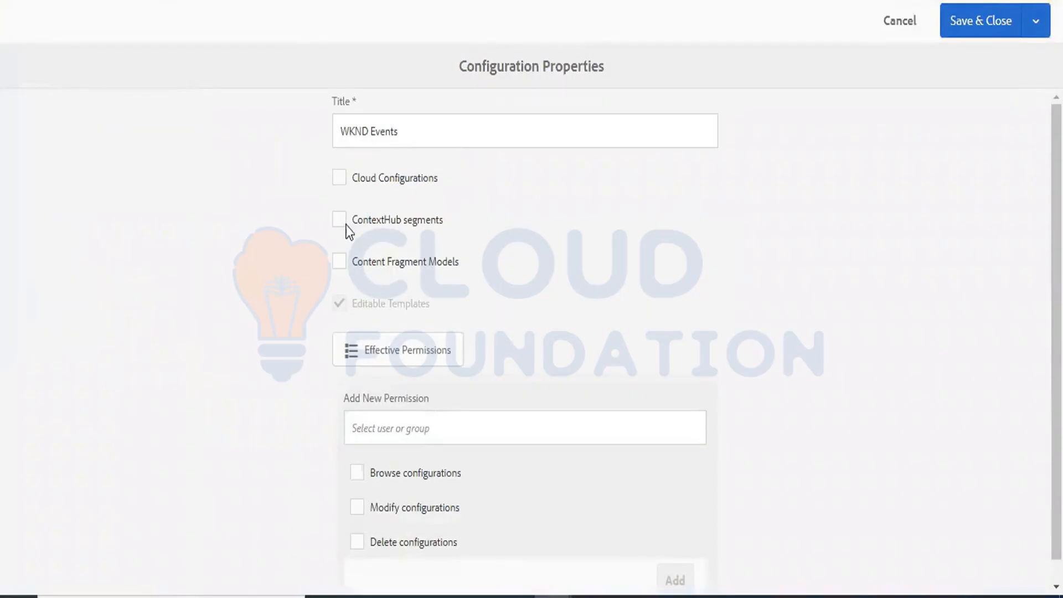
left_click(339, 262)
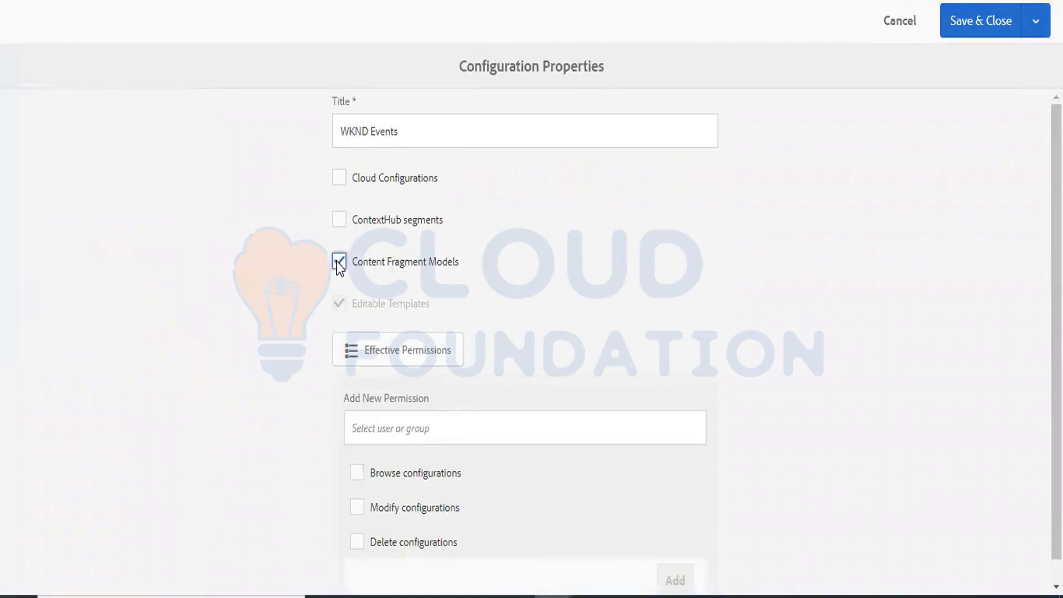
left_click(968, 26)
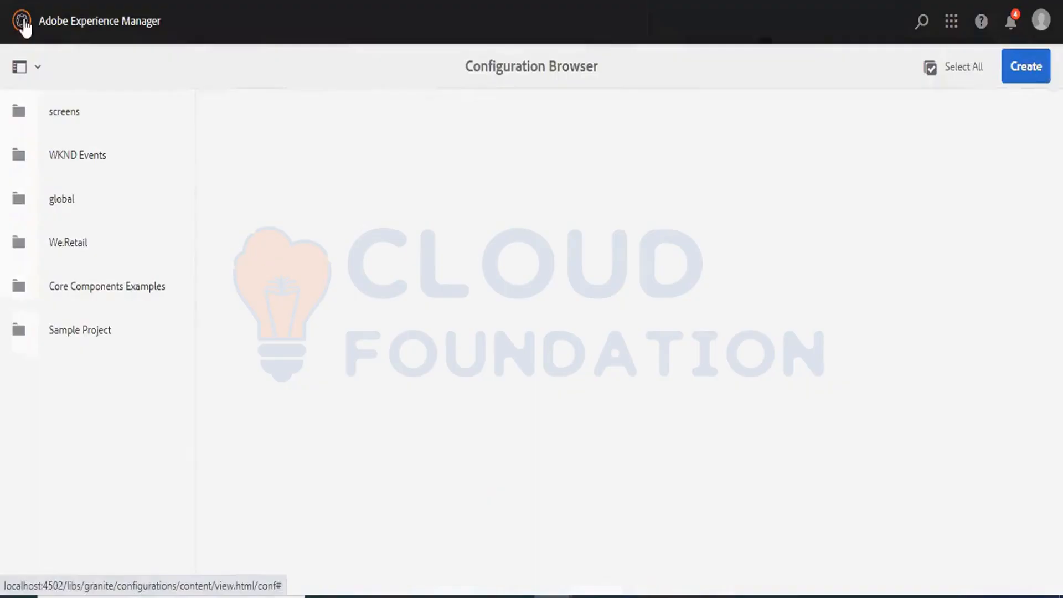
- Open the WKND Events folder among the Content Fragment Models in the Assets tools
left_click(22, 23)
left_click(25, 108)
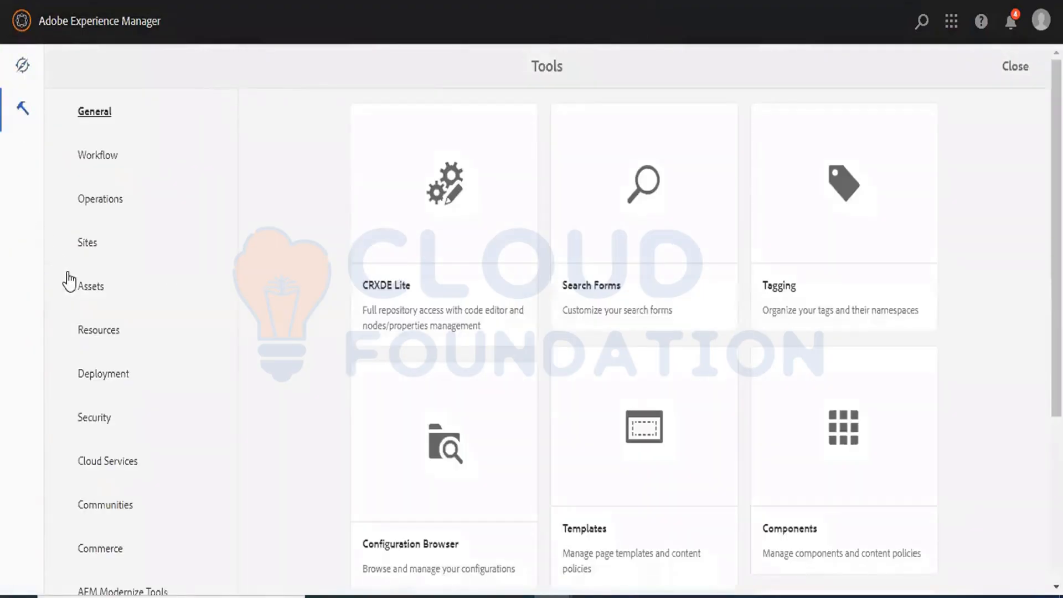
left_click(86, 299)
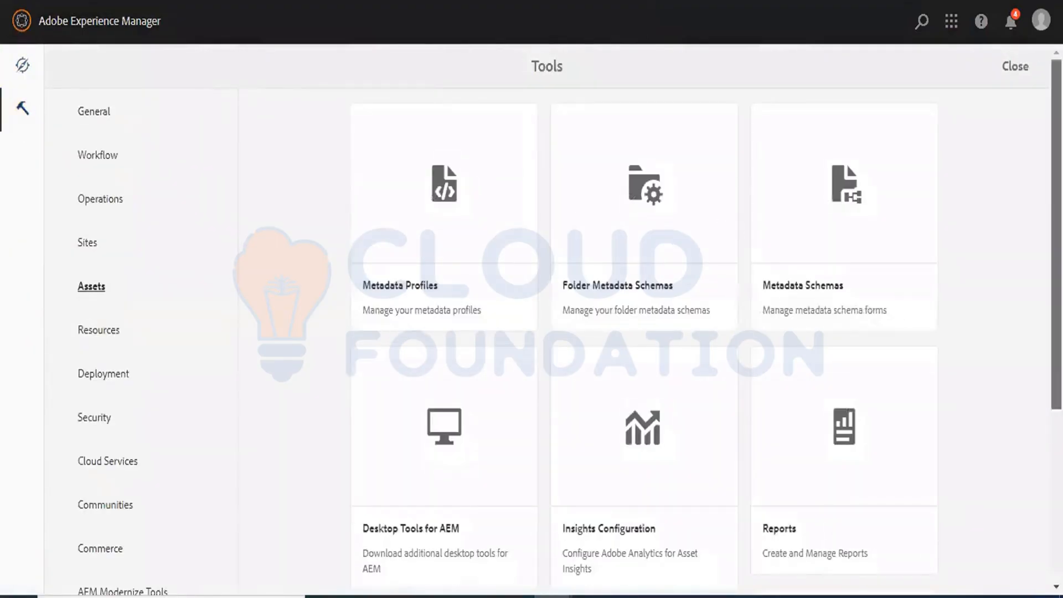
scroll(728, 225, "down", 5)
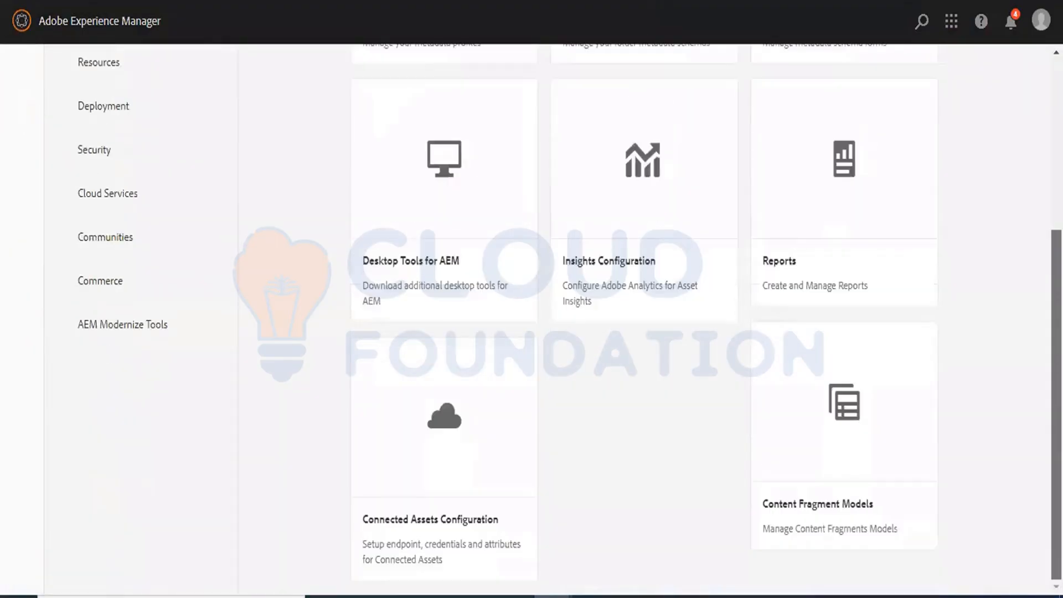
left_click(818, 367)
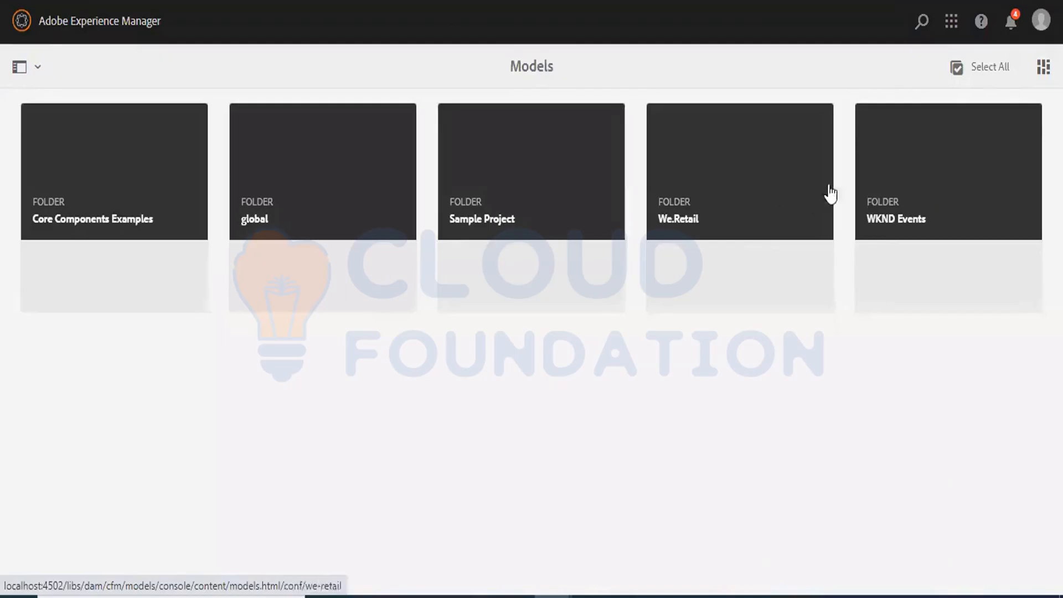
left_click(904, 195)
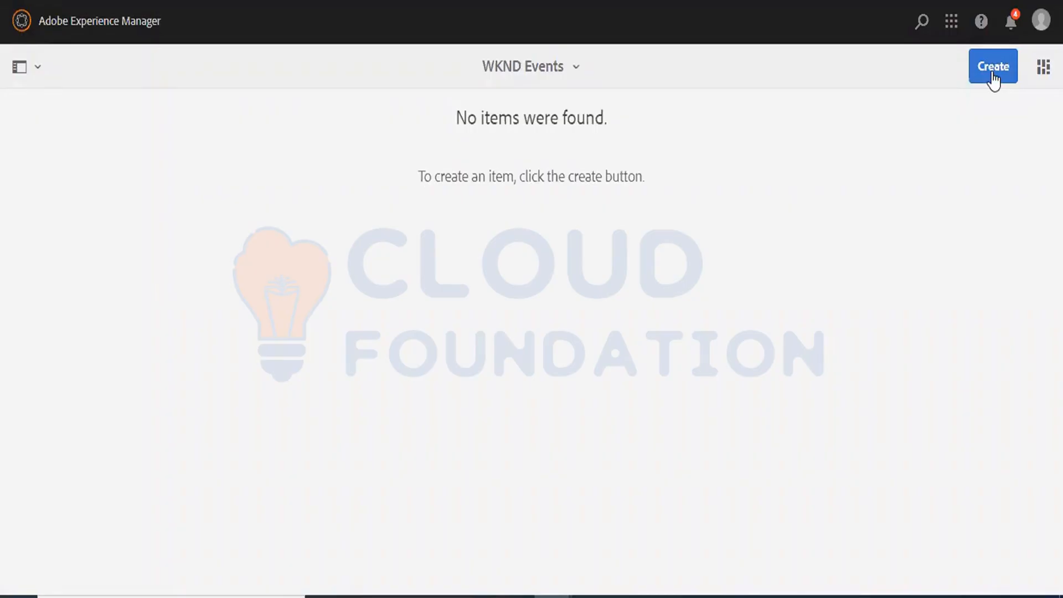
- Return to the Assets files and view the Cloud Services settings in the WKND Events folder's properties
left_click(22, 22)
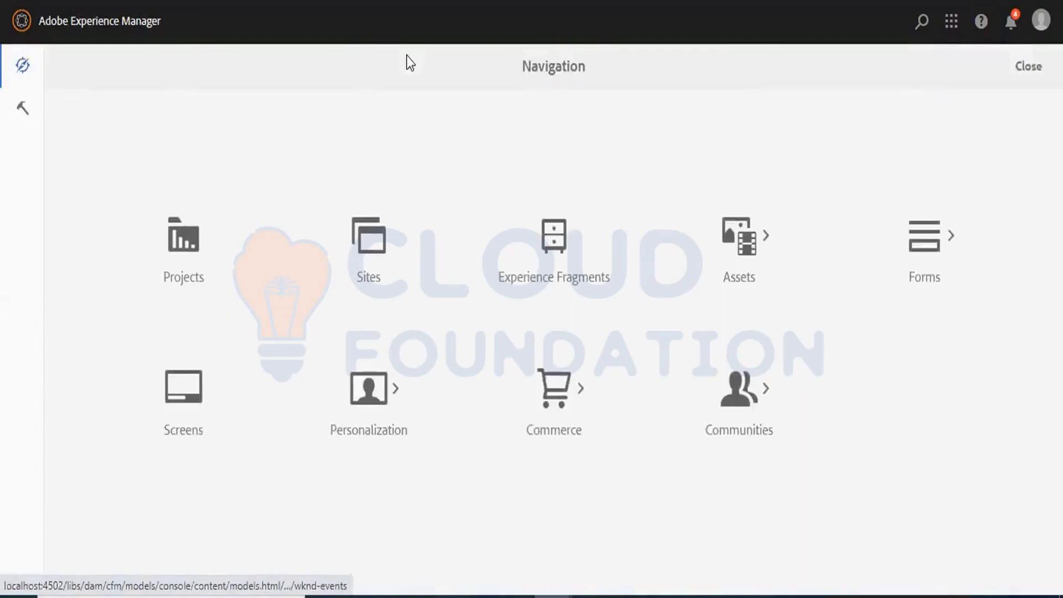
right_click(744, 247)
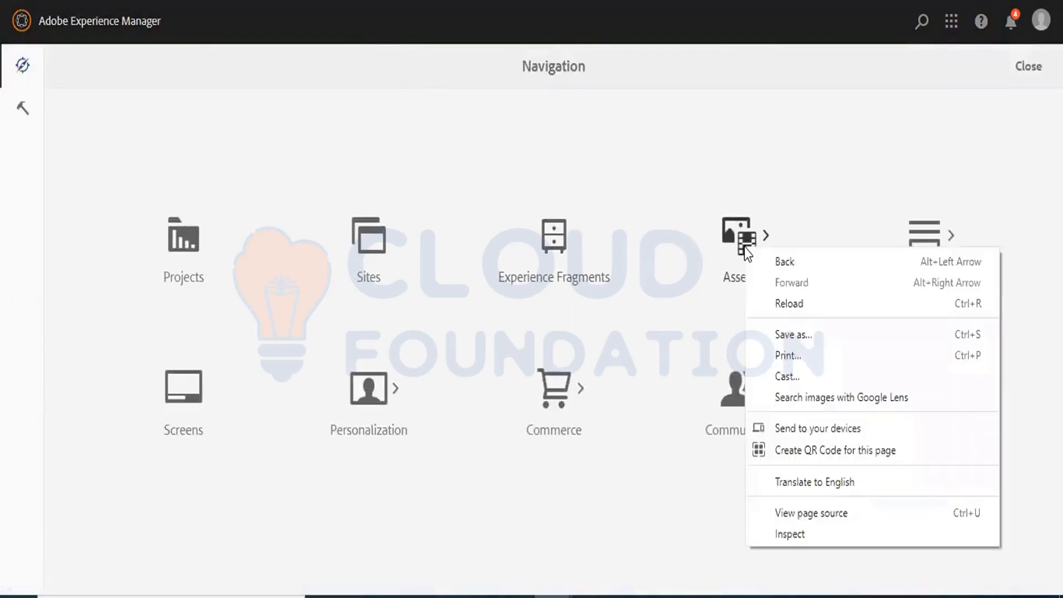
left_click(737, 243)
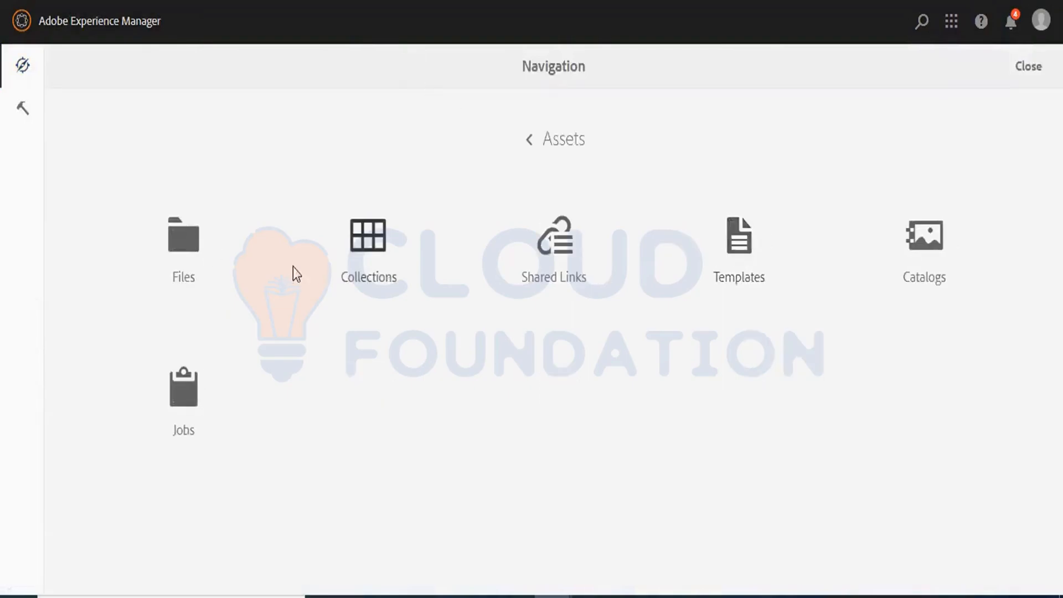
left_click(184, 238)
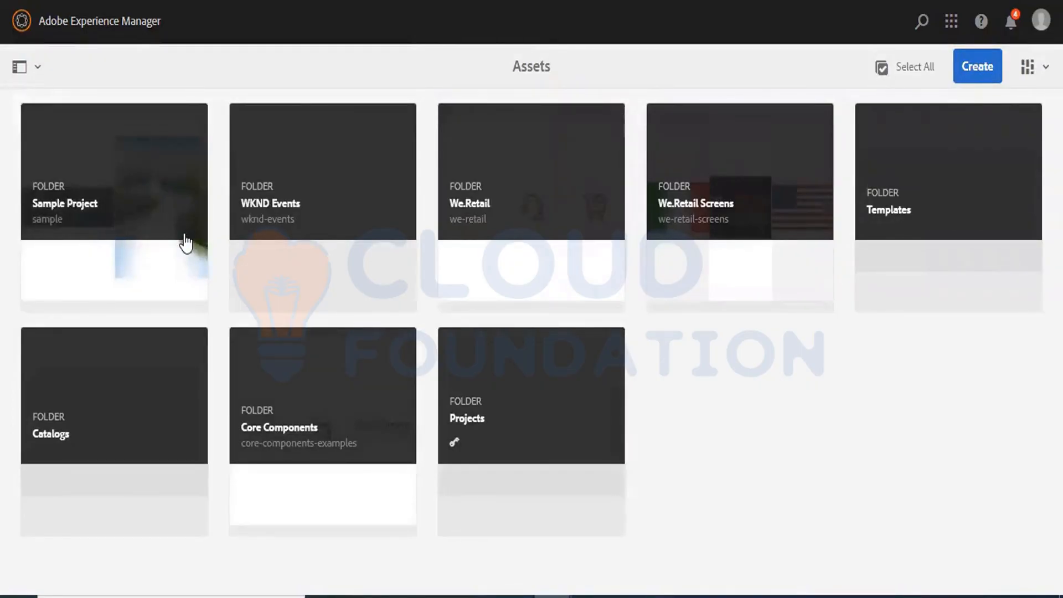
mouse_move(348, 176)
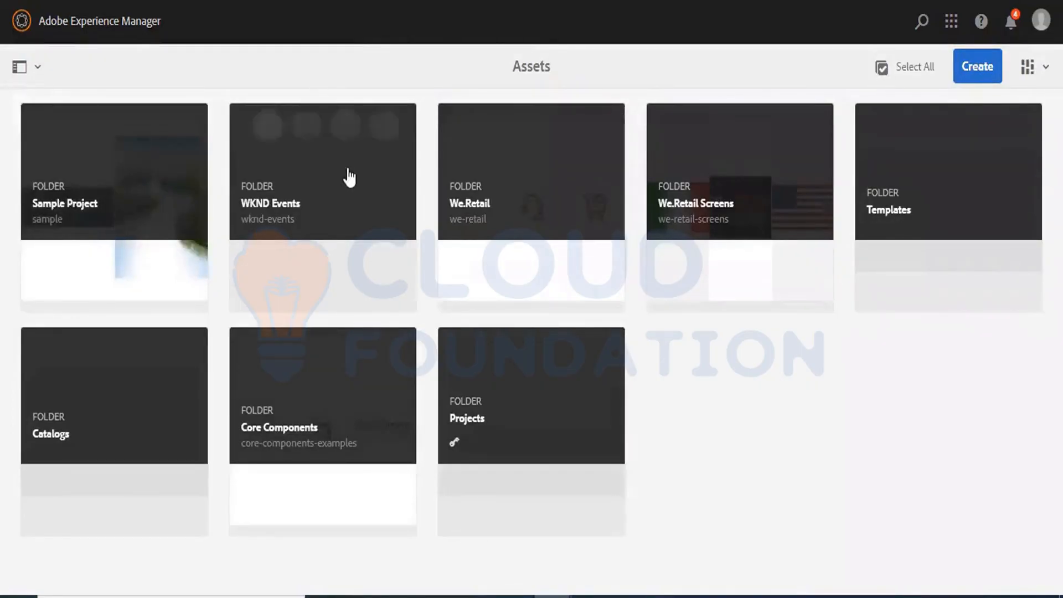
left_click(268, 129)
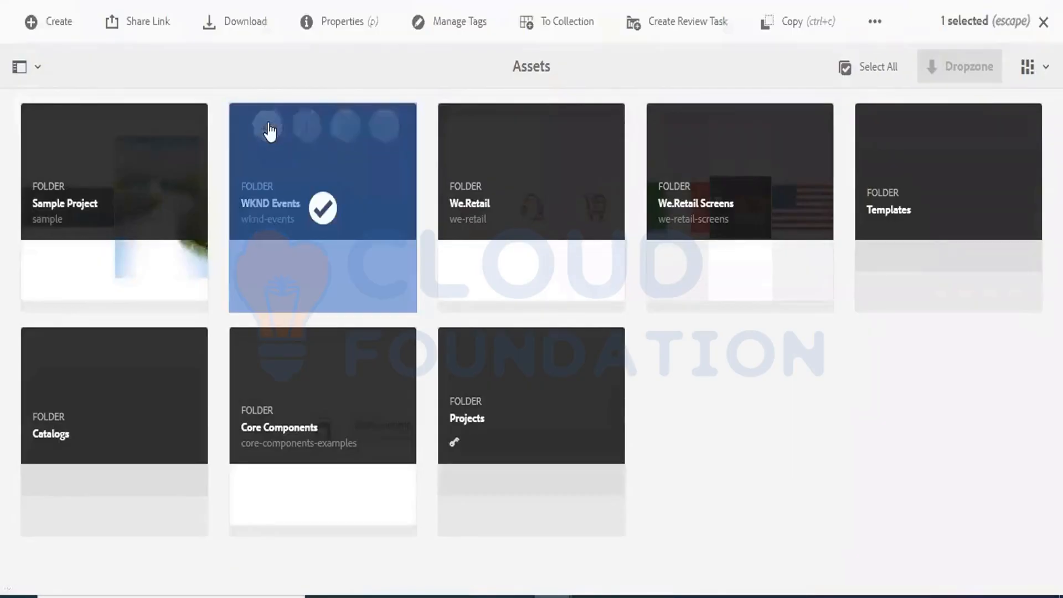
left_click(348, 23)
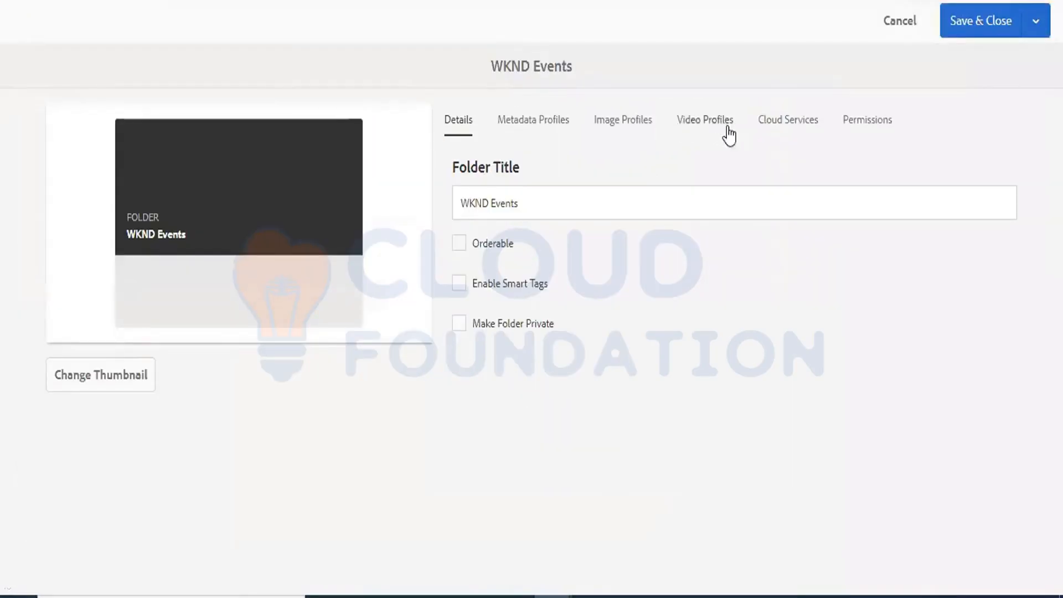
right_click(776, 131)
left_click(773, 131)
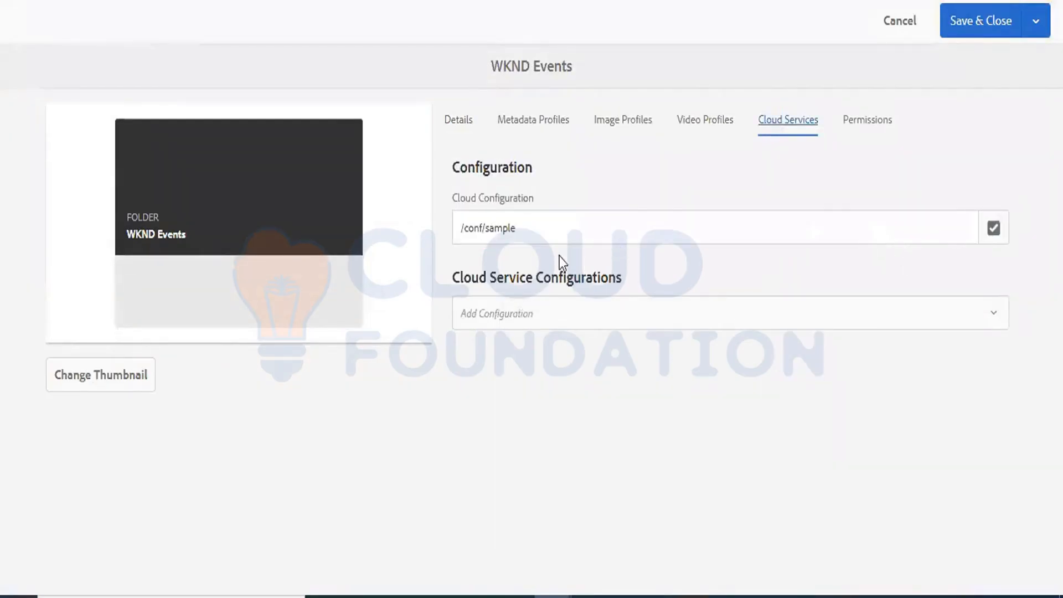
- Shorten the WKND Events folder's cloud configuration path to /conf and save the folder properties
double_click(503, 229)
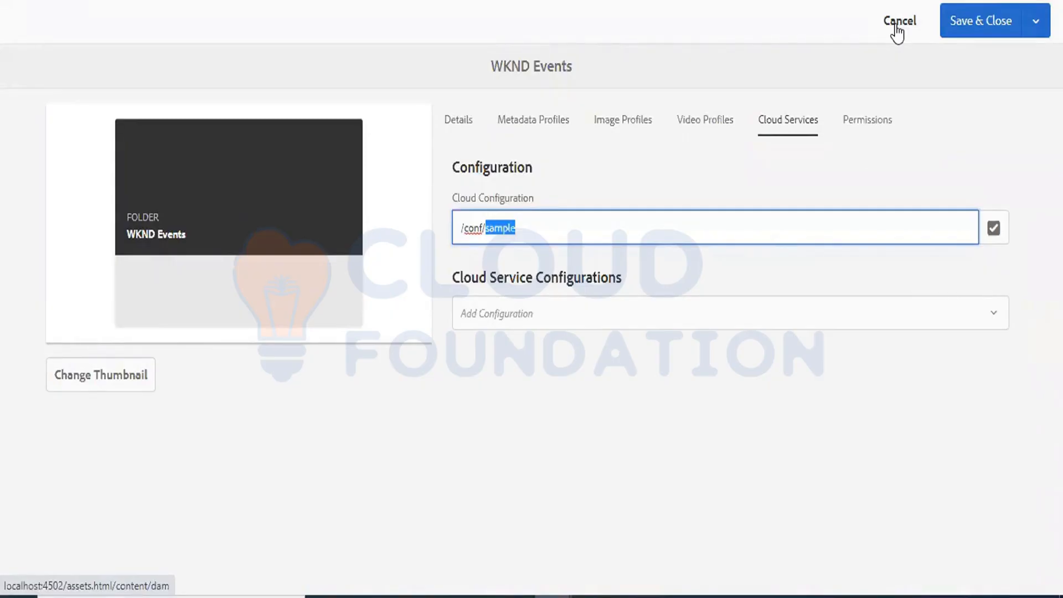
key("BackSpace")
key("BackSpace")
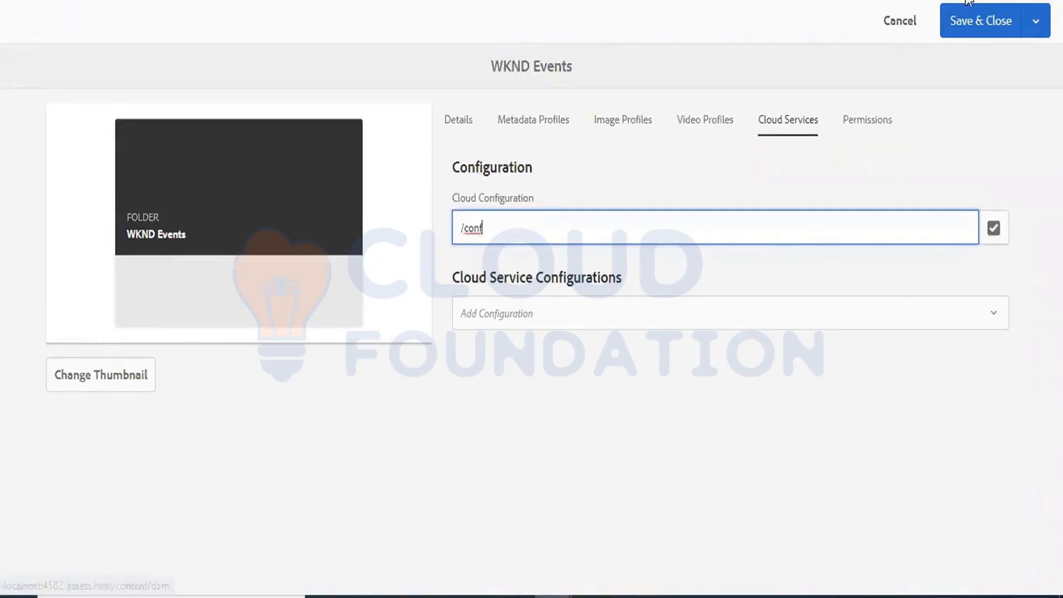
left_click(961, 17)
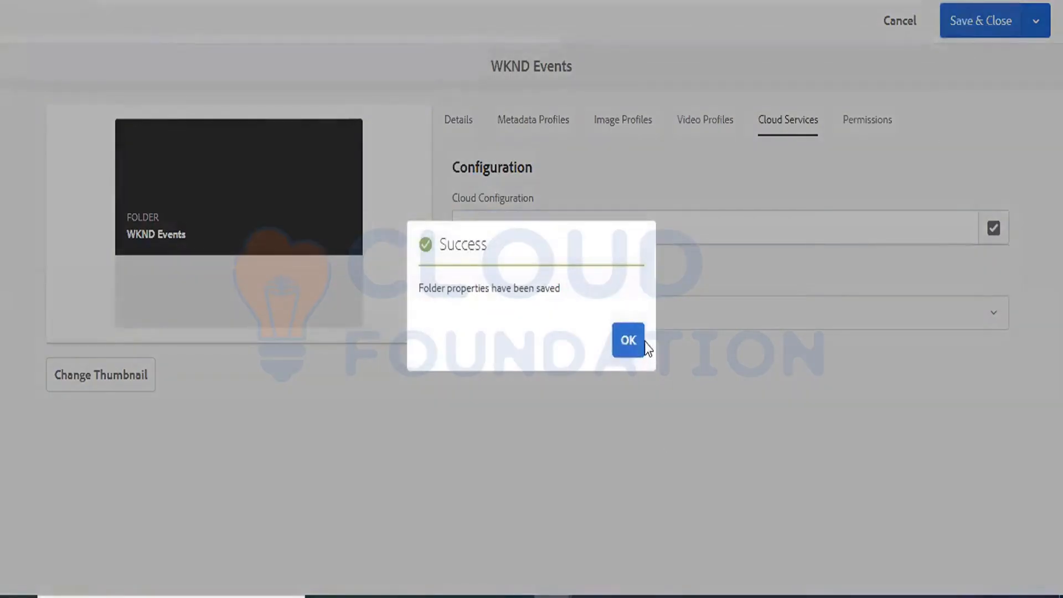
left_click(629, 340)
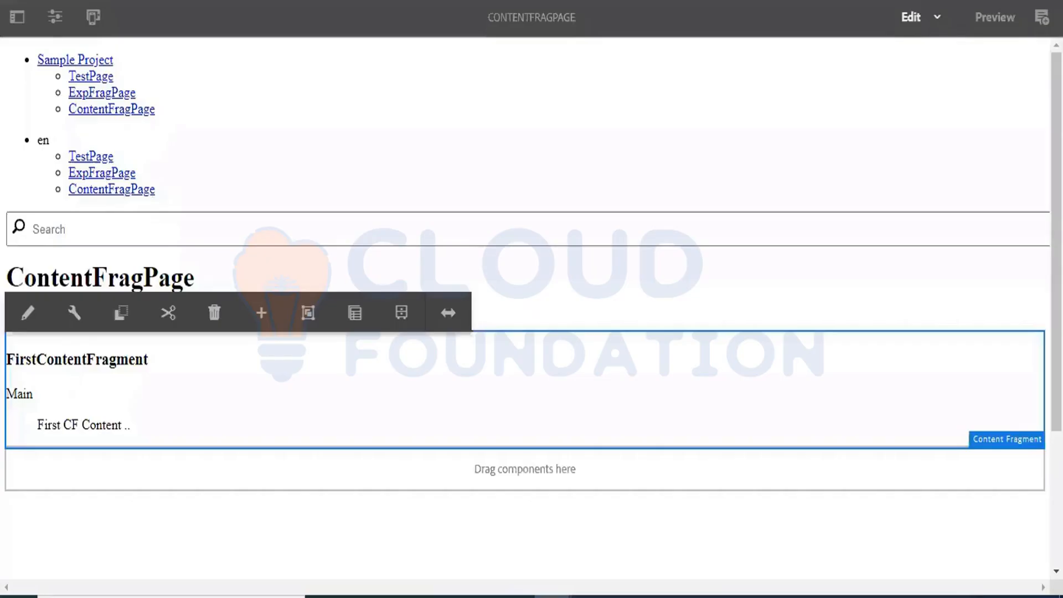
- Cancel the new content fragment in WKND Events and open the Sample Project's content-fragments folder in Assets
right_click(772, 1)
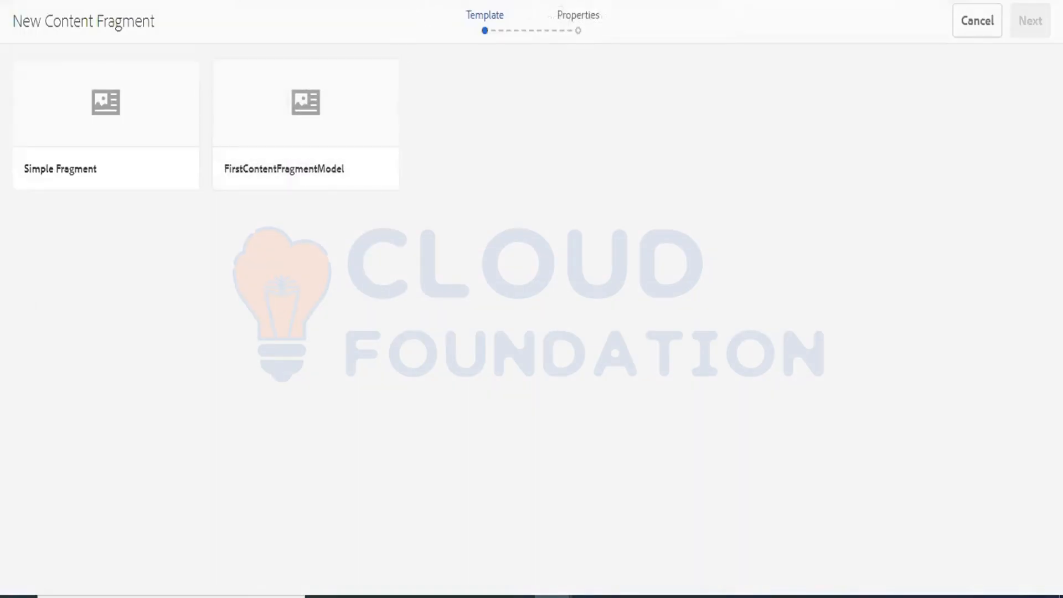
left_click(965, 32)
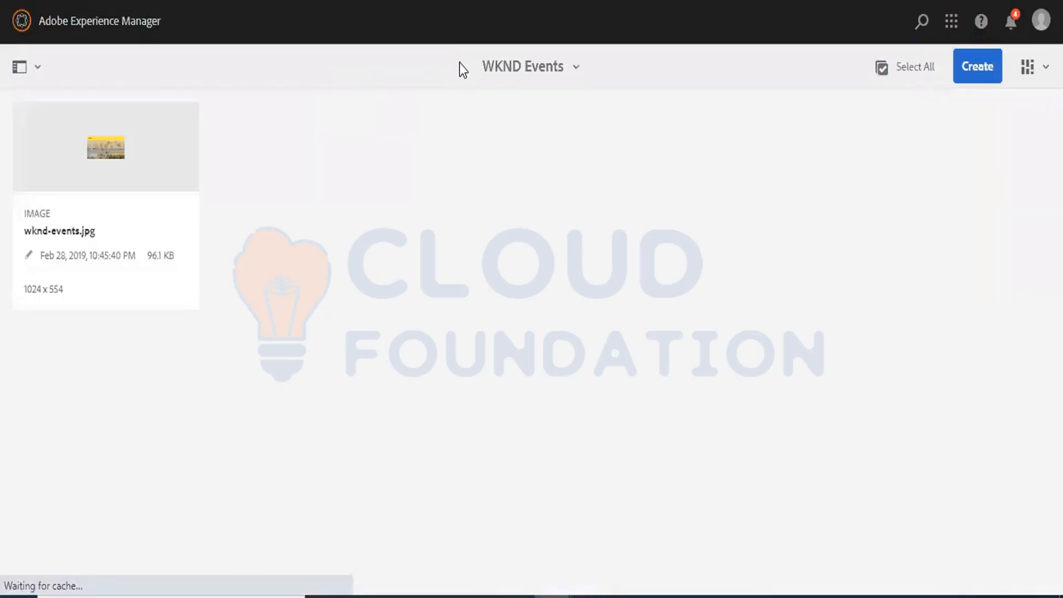
left_click(546, 72)
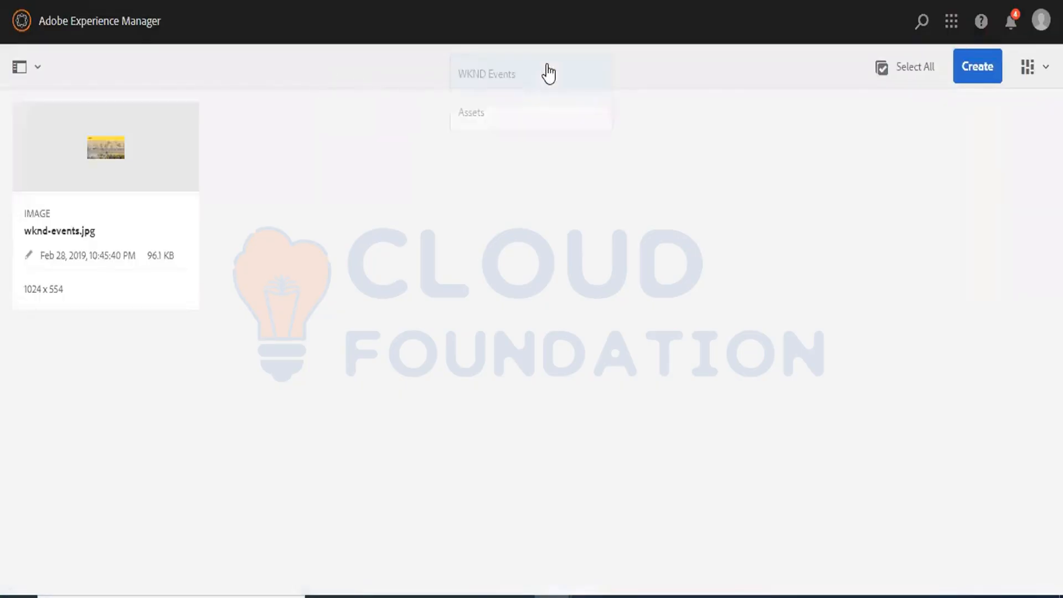
left_click(502, 118)
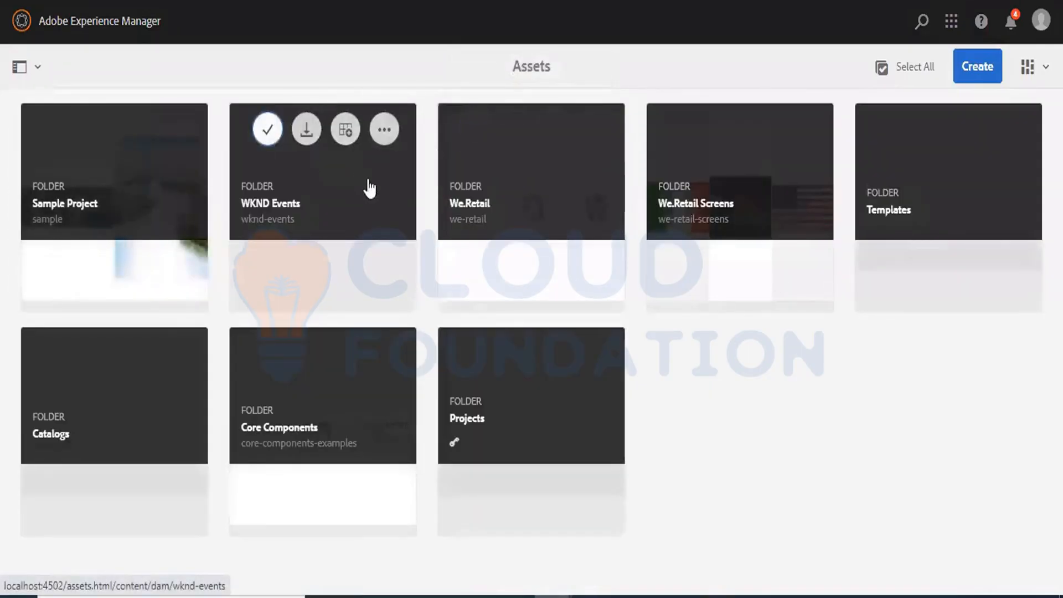
left_click(130, 218)
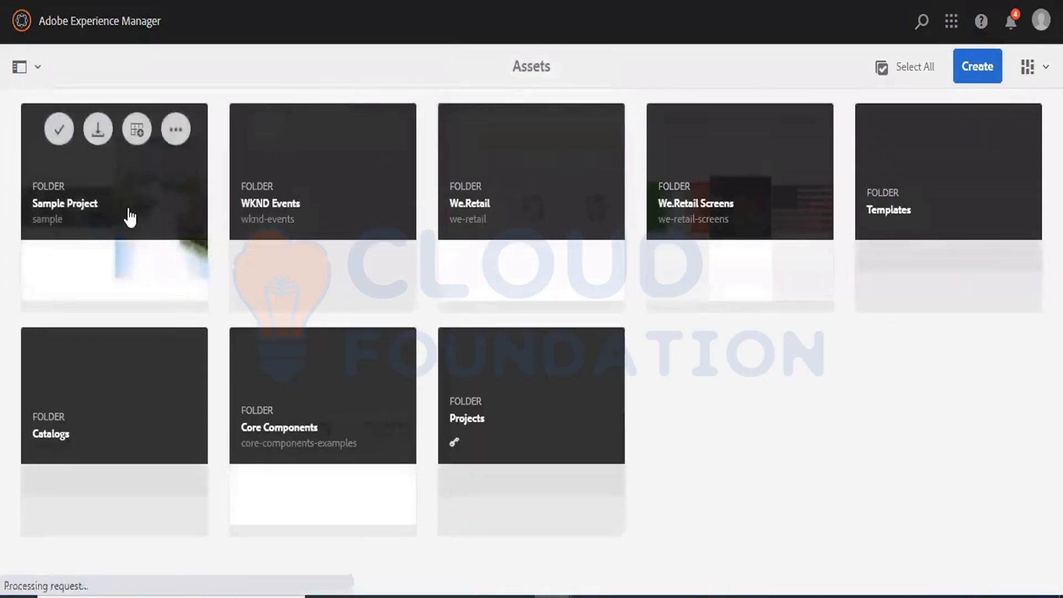
left_click(509, 199)
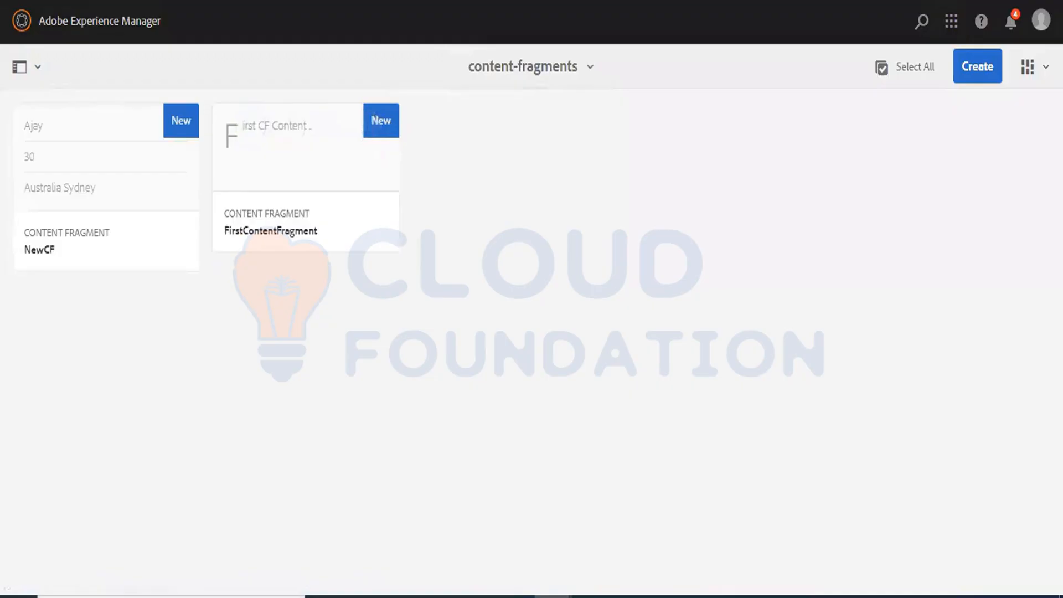
- Close the browser tabs following the content-fragments one and open the ICICI Bank website in a new tab
right_click(384, 1)
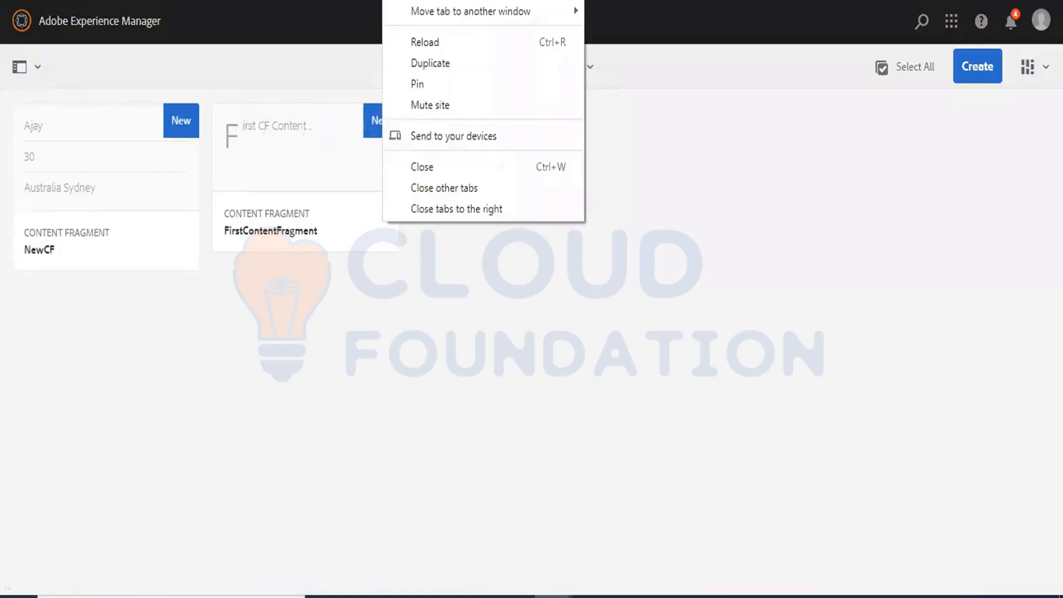
left_click(463, 208)
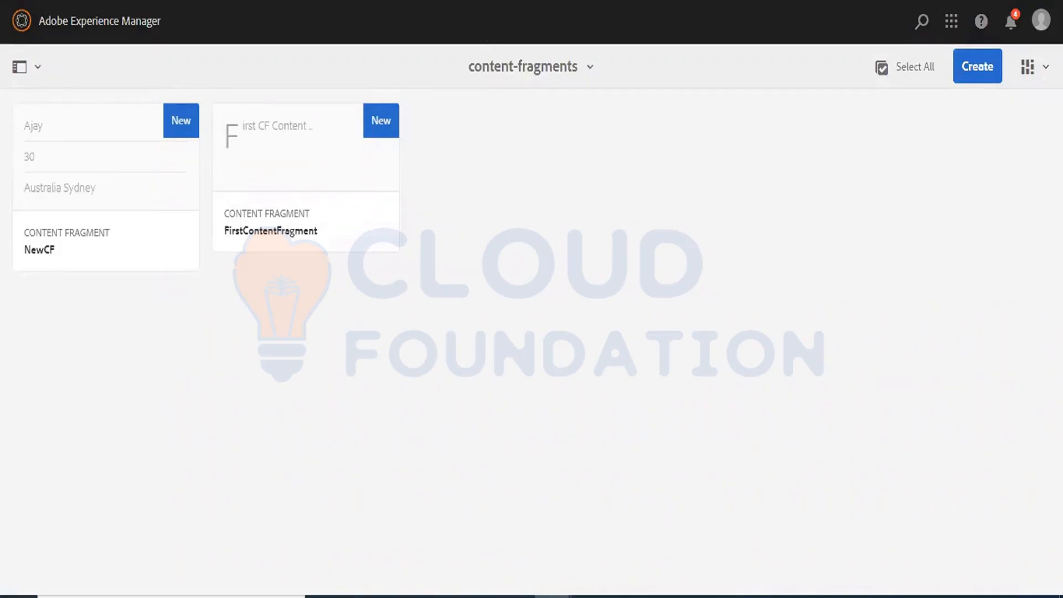
key("ctrl+t")
type("o")
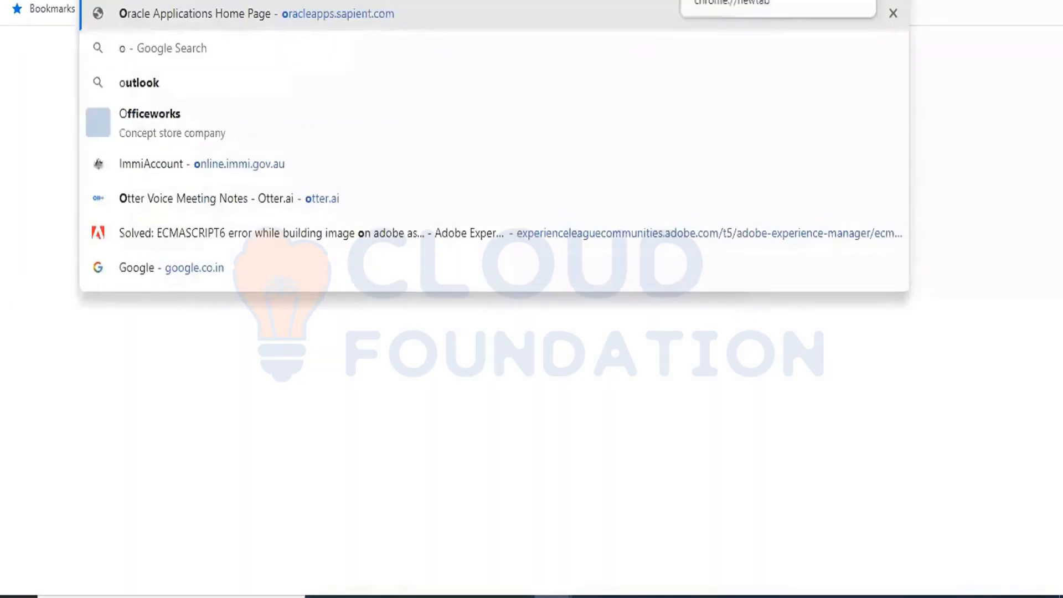
key("BackSpace")
type("ic")
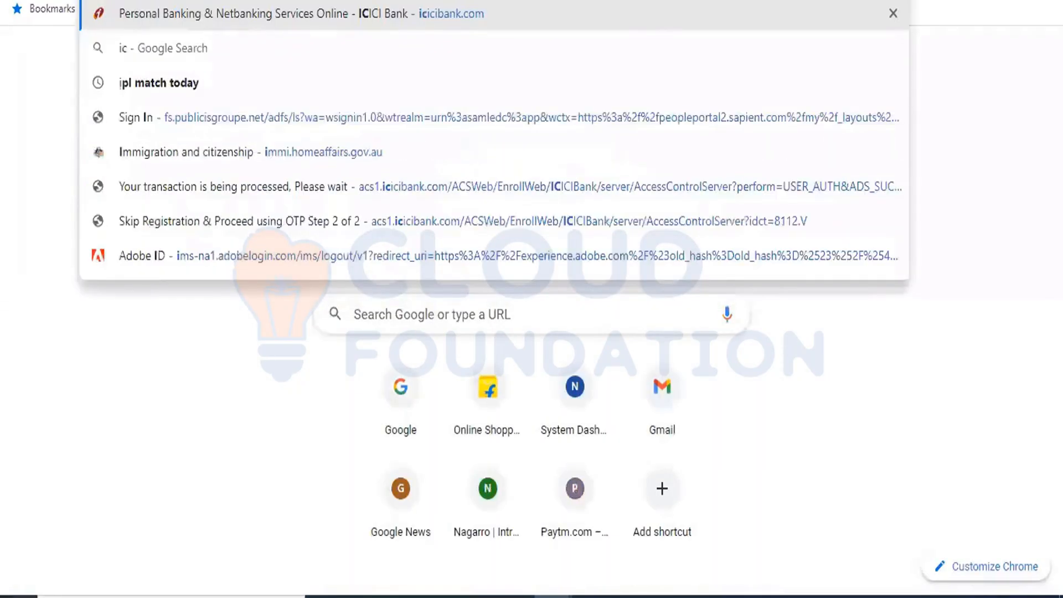
key("Right")
key("Return")
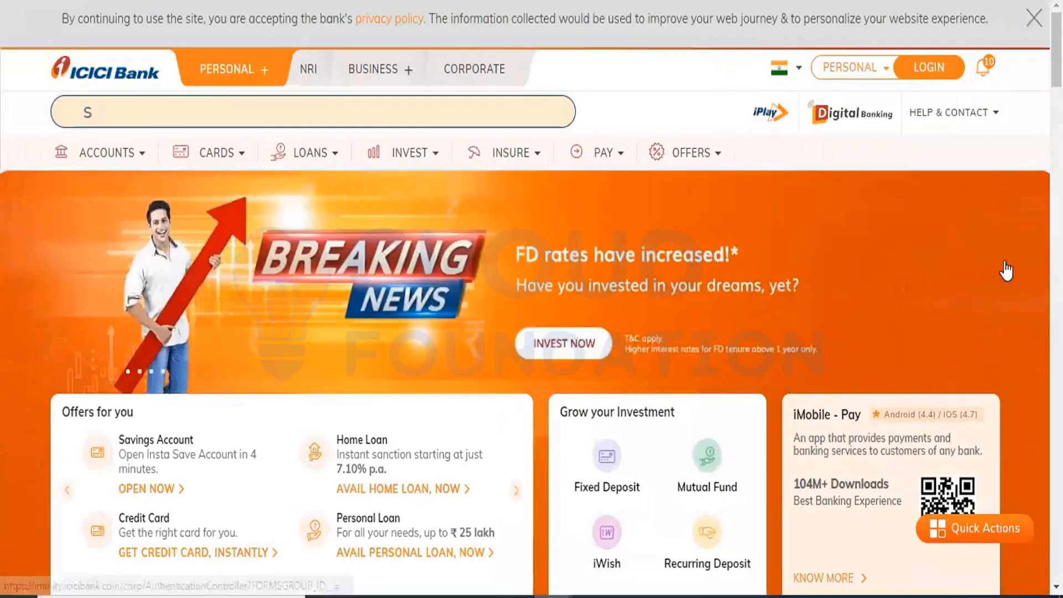
- Examine the ICICI Bank homepage down to the personal loan rate in the Rates & Charges section
scroll(648, 236, "down", 5)
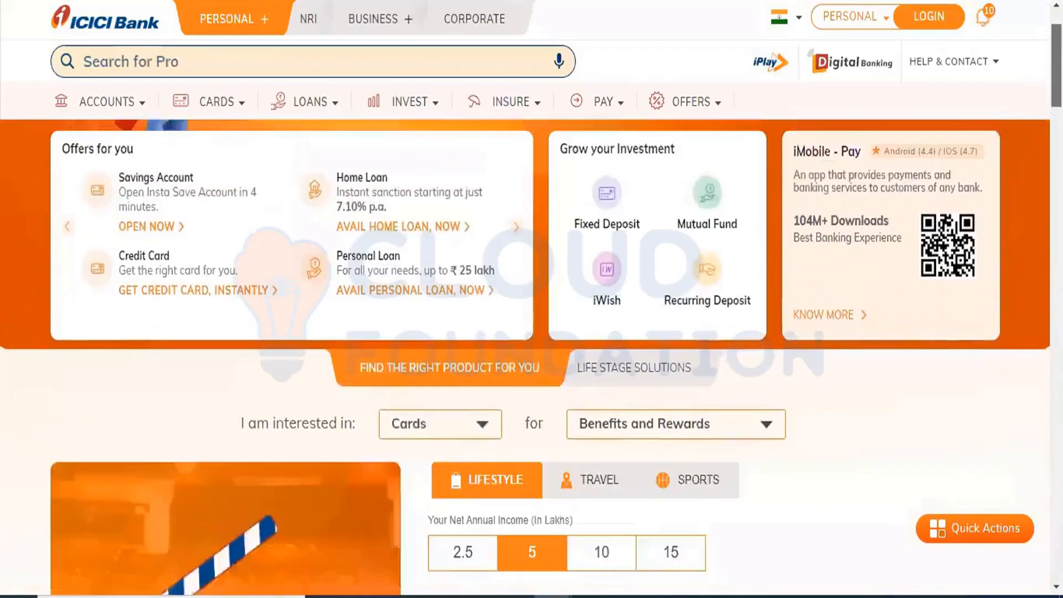
scroll(531, 332, "down", 7)
scroll(531, 332, "down", 3)
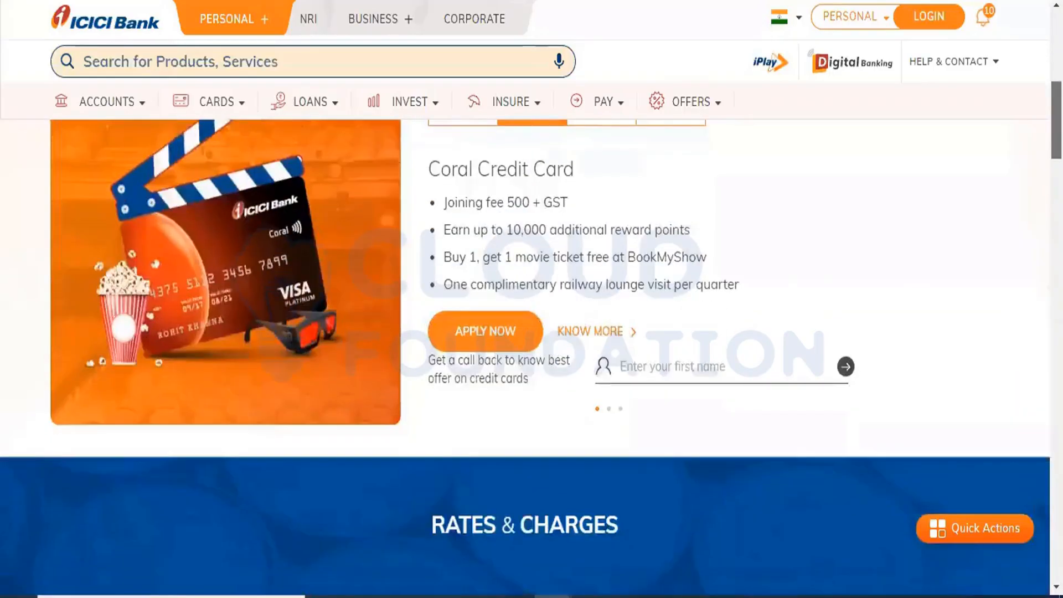
scroll(532, 332, "down", 8)
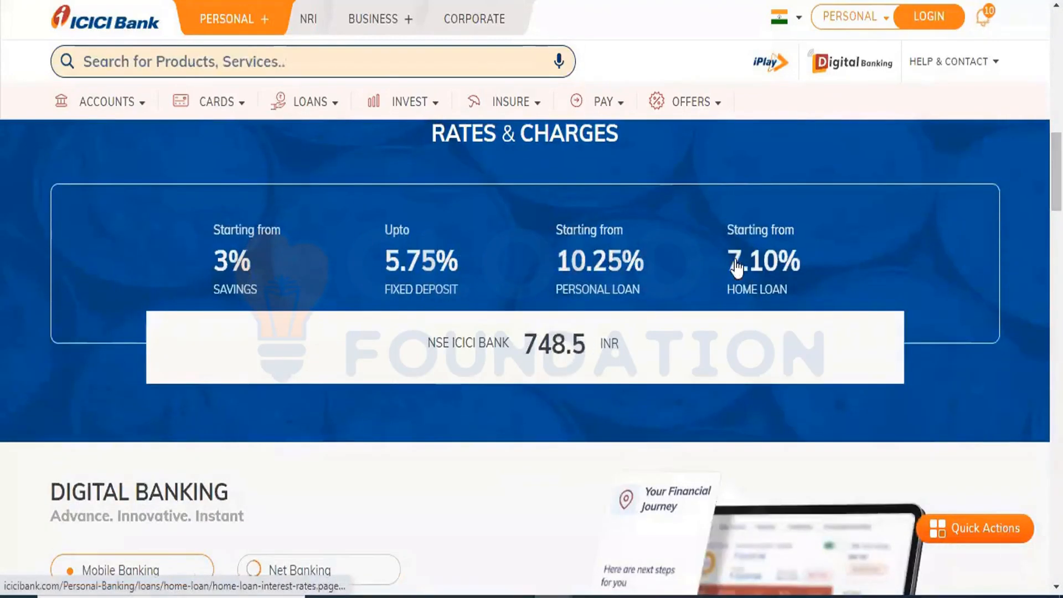
left_click(587, 260)
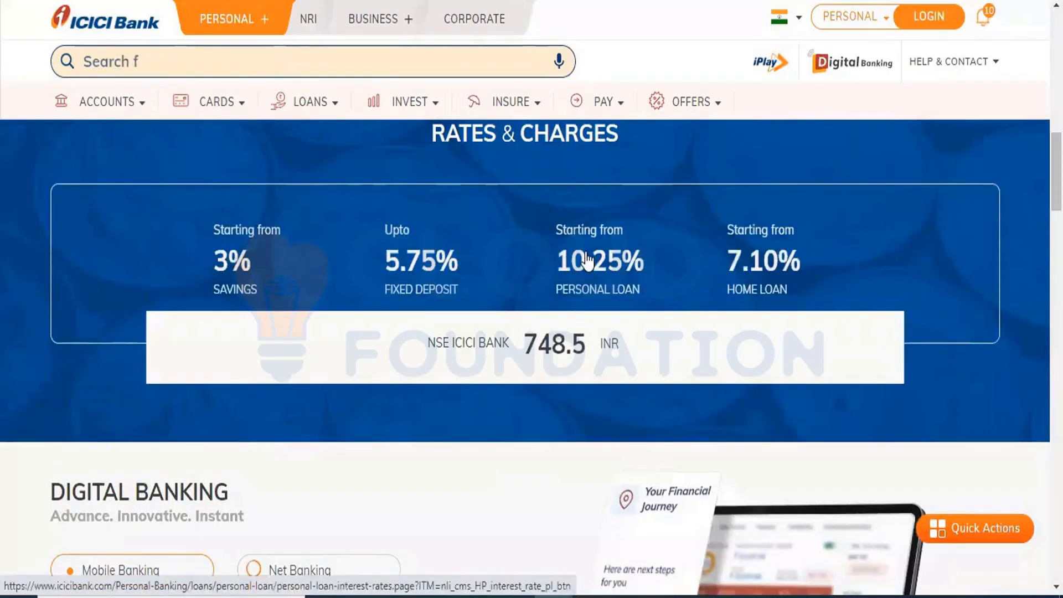
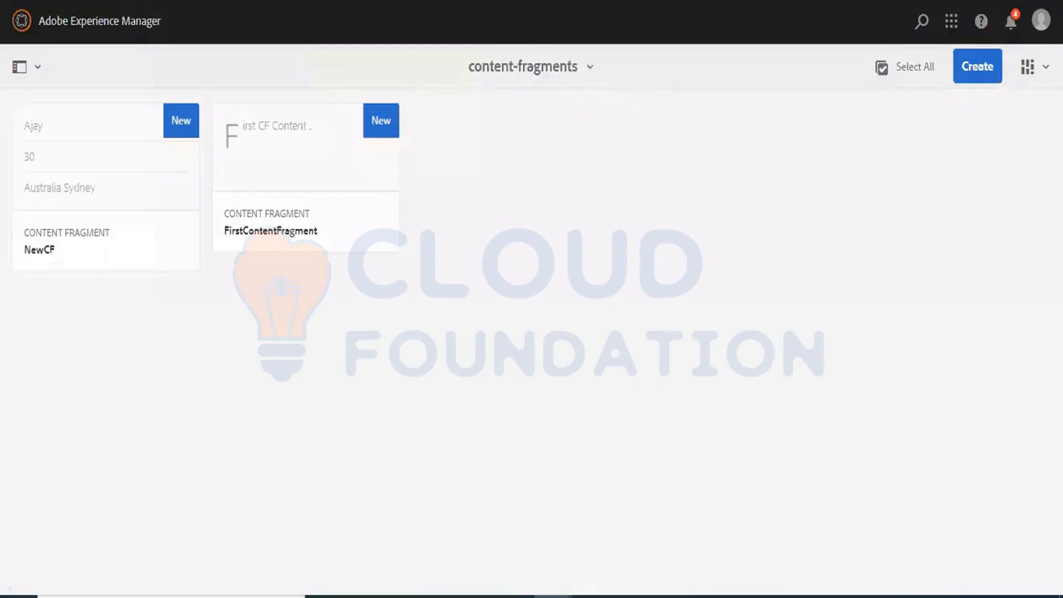
- In Adobe Experience Manager, view FirstContentFragment in the fragment editor and close it without changes
mouse_move(302, 197)
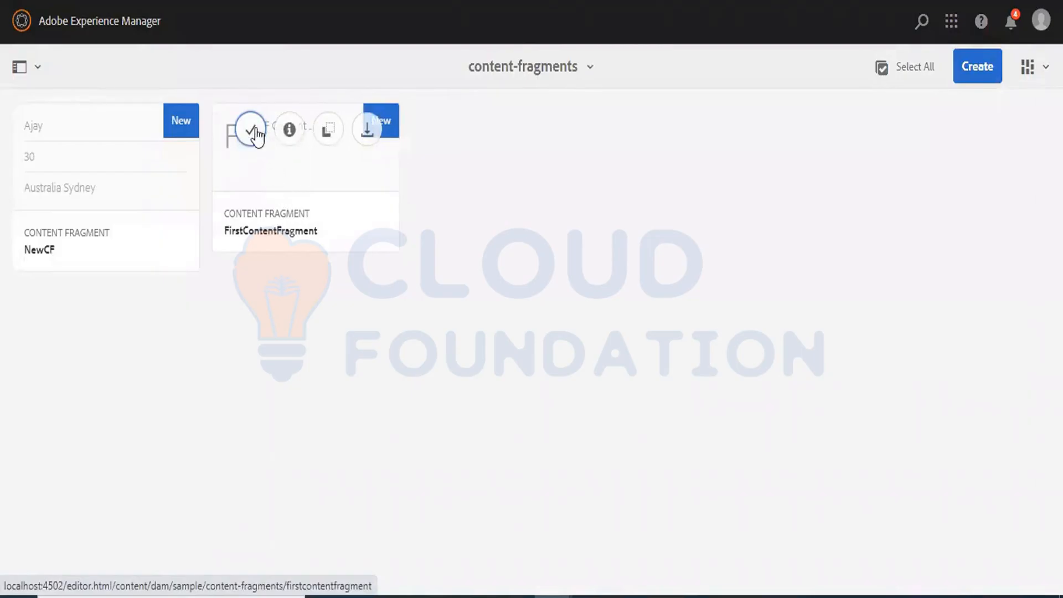
left_click(251, 130)
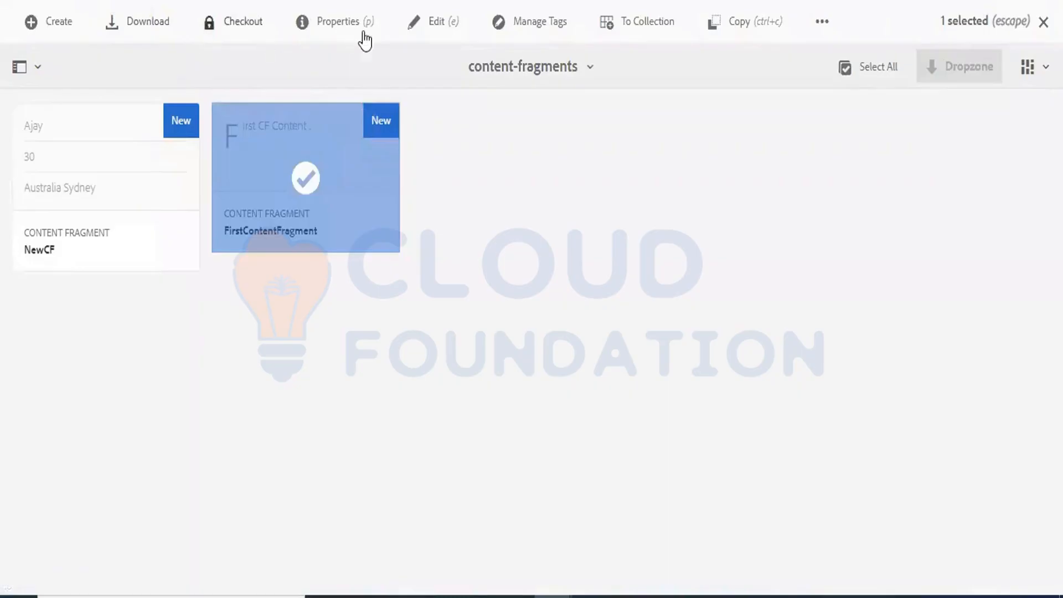
left_click(438, 25)
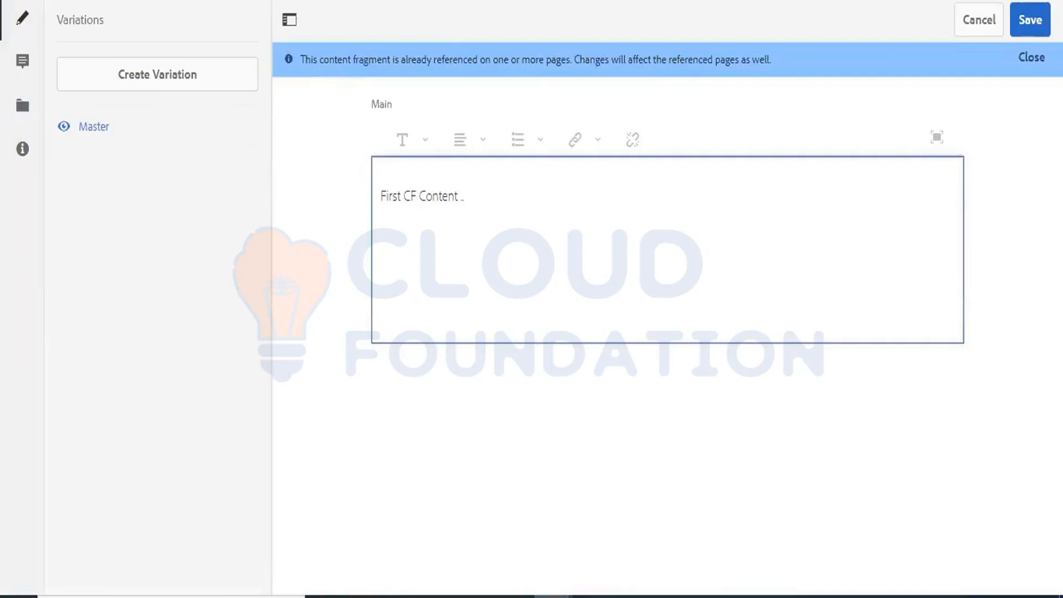
left_click(976, 20)
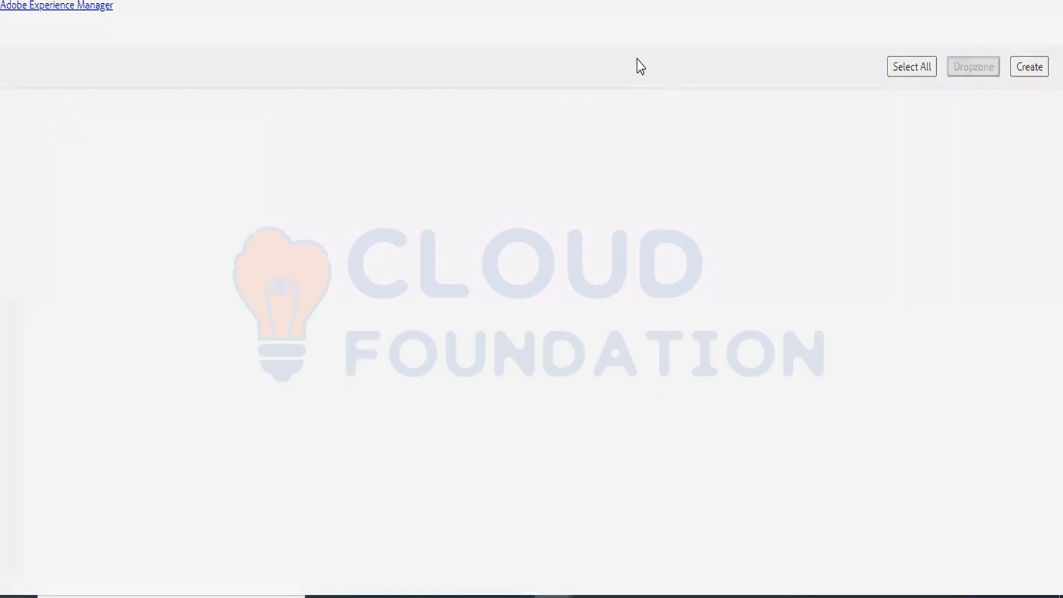
- Open the NewCF content fragment in the editor to view its First Name, Age and Address fields
mouse_move(49, 133)
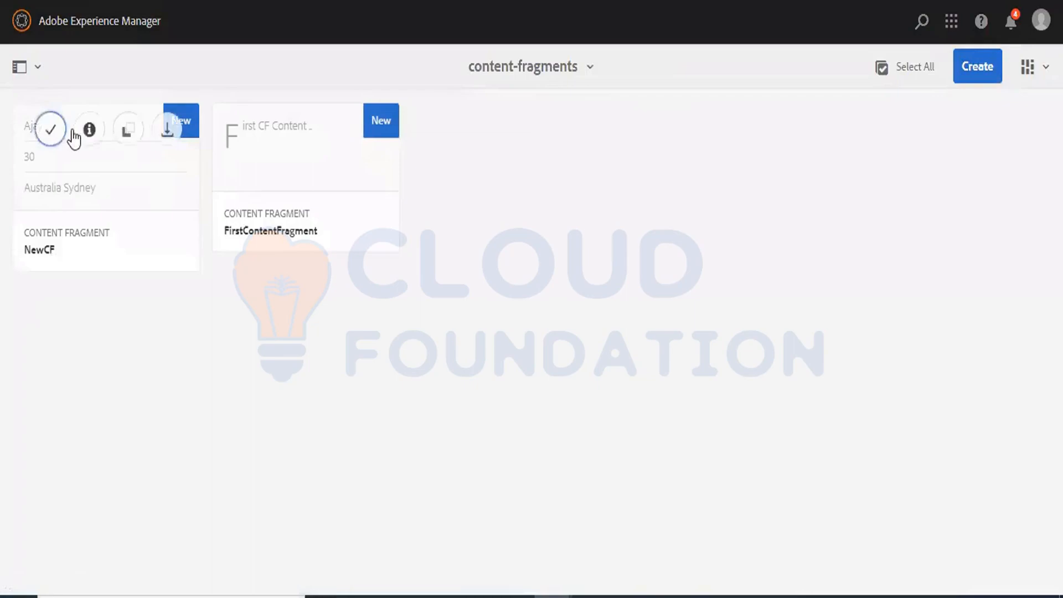
left_click(49, 130)
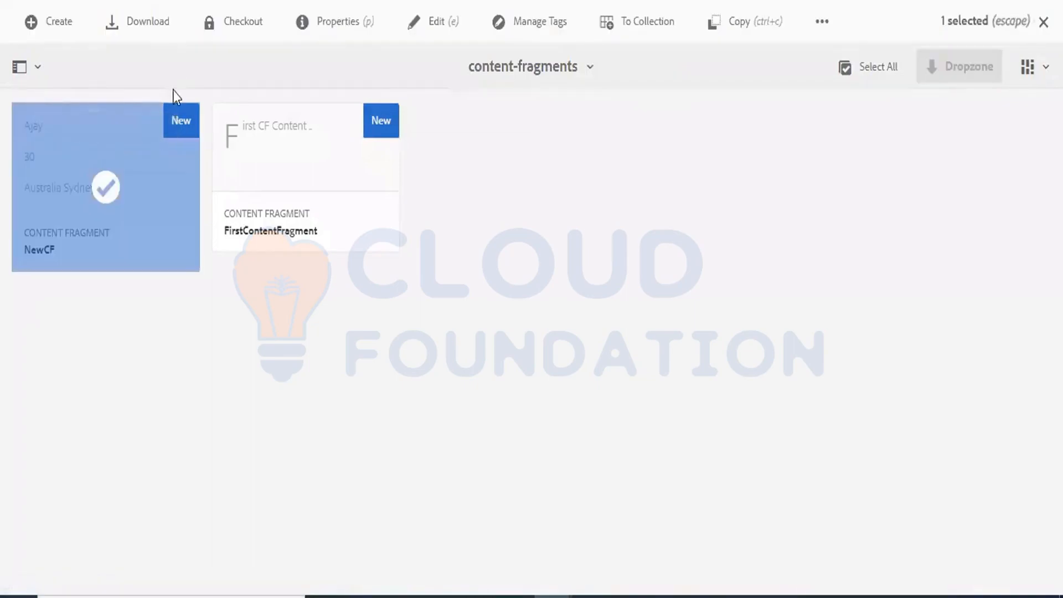
left_click(425, 23)
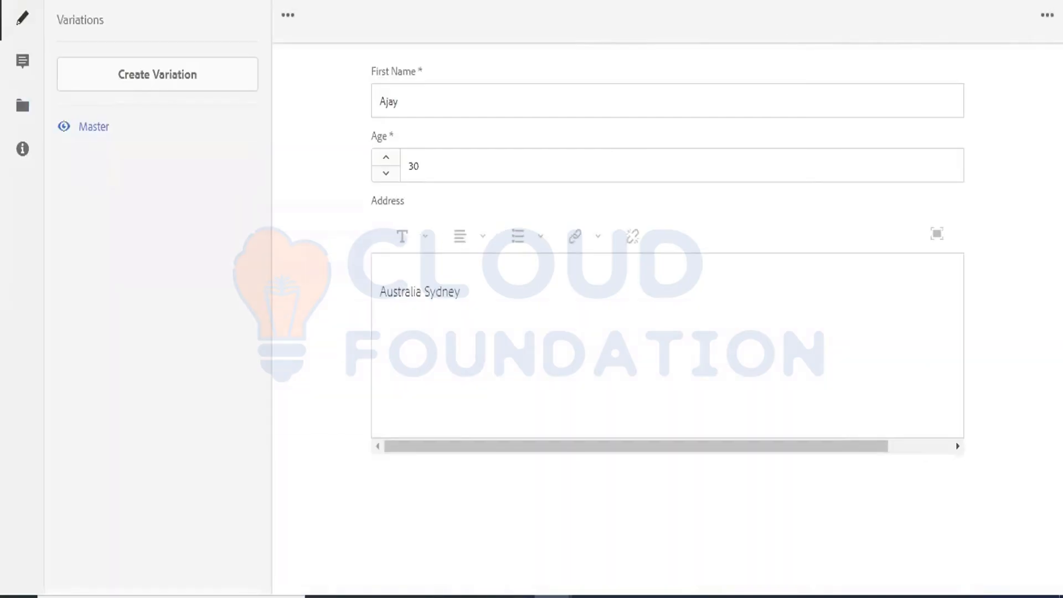
- Go to Experience Fragments in a separate tab and open the Site folder under Sample Project Fragments, us, en
right_click(603, 1)
left_click(655, 76)
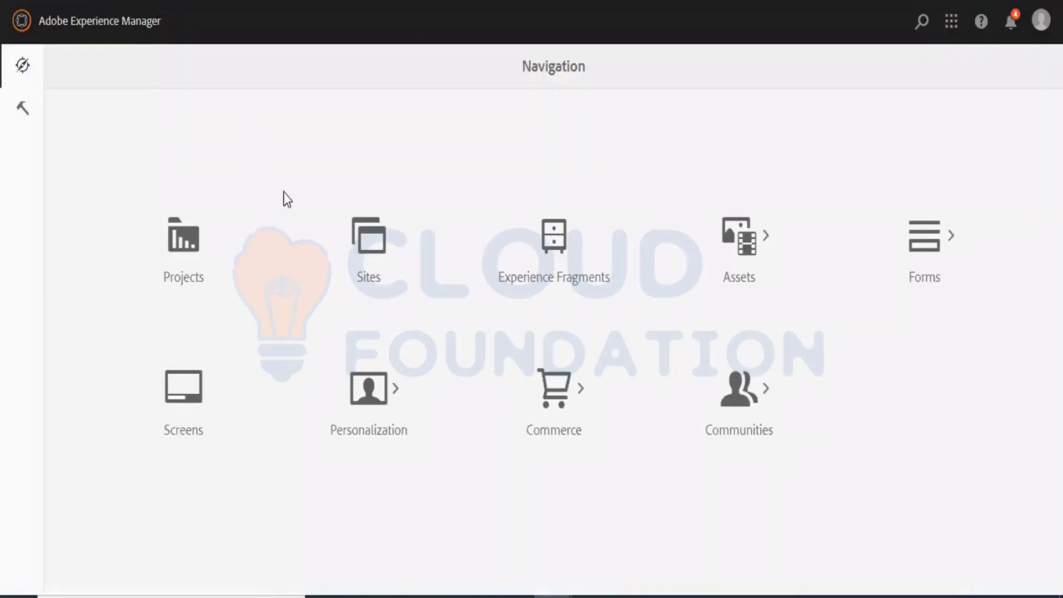
left_click(554, 237)
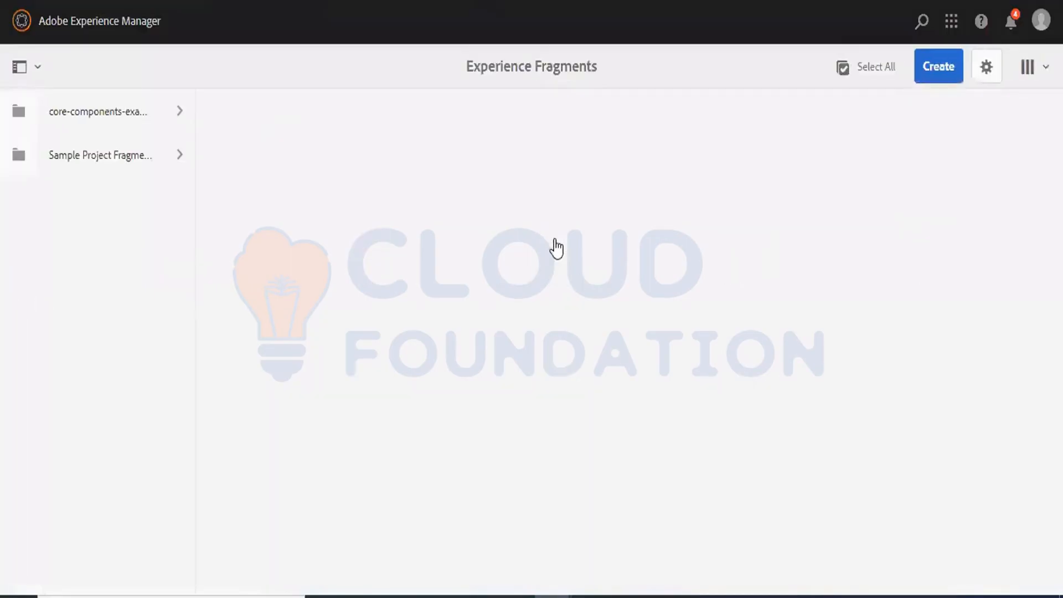
left_click(141, 158)
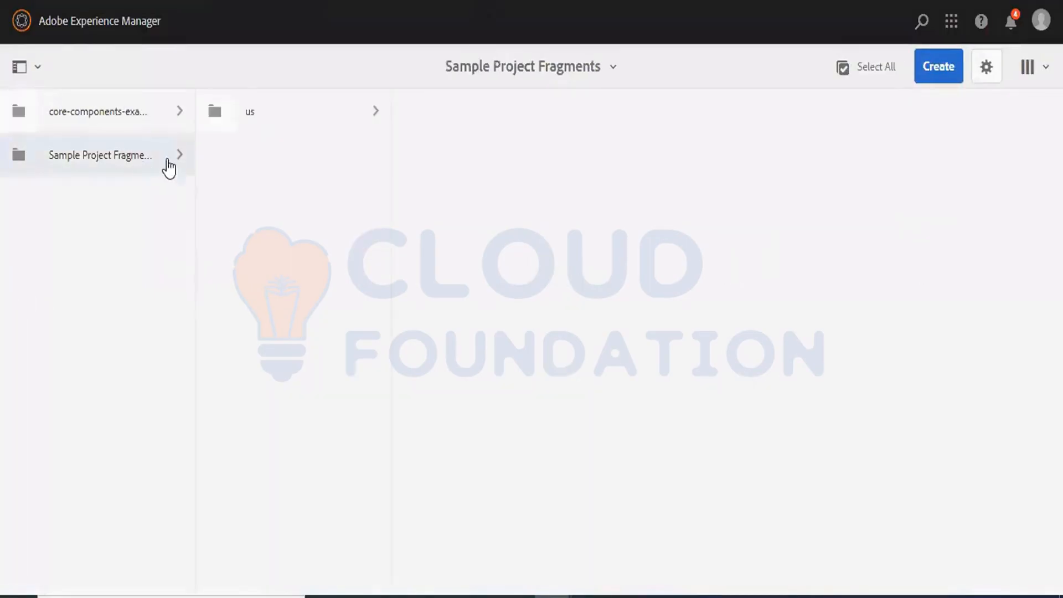
left_click(305, 114)
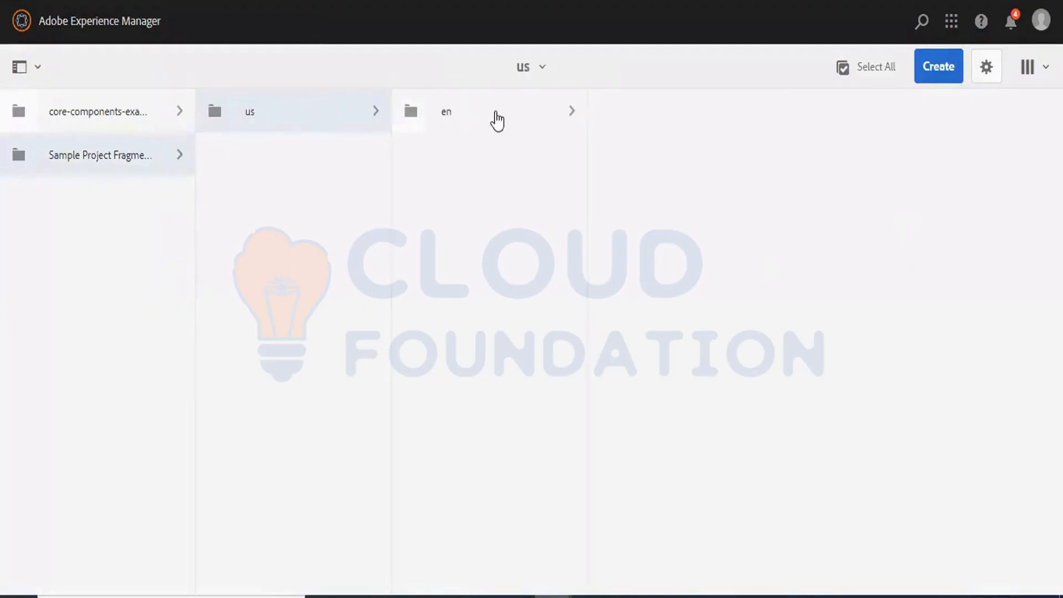
left_click(496, 118)
left_click(621, 125)
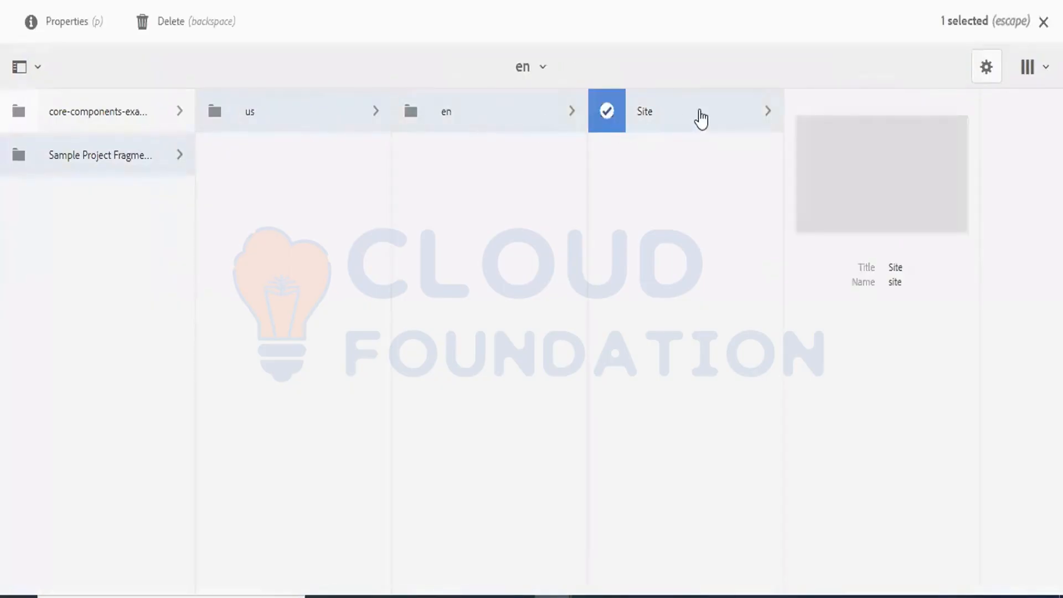
left_click(700, 116)
- Start a new experience fragment in the Site folder based on the Web Variation template
left_click(938, 69)
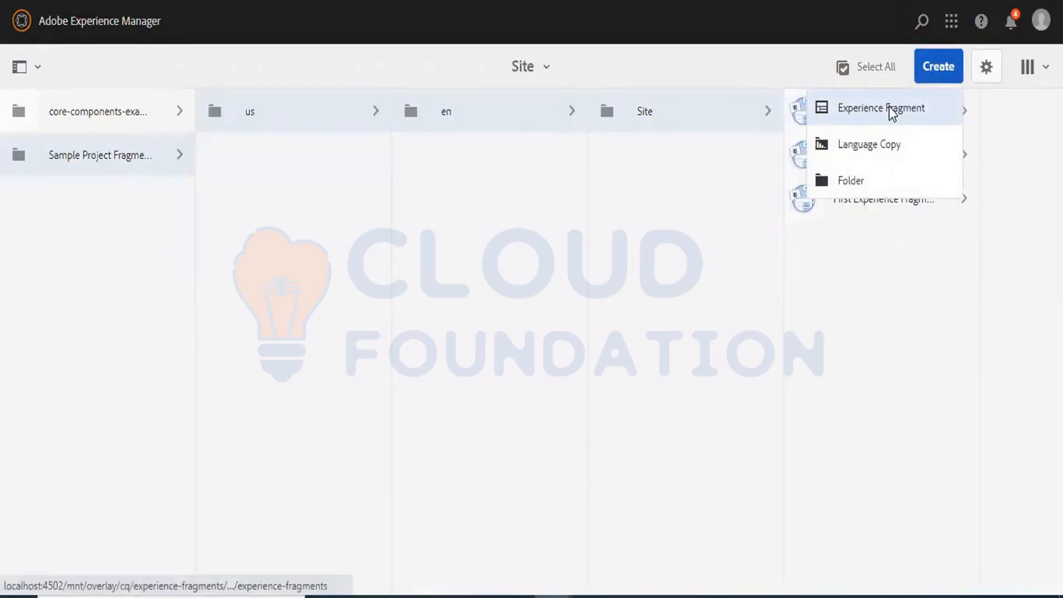
left_click(891, 114)
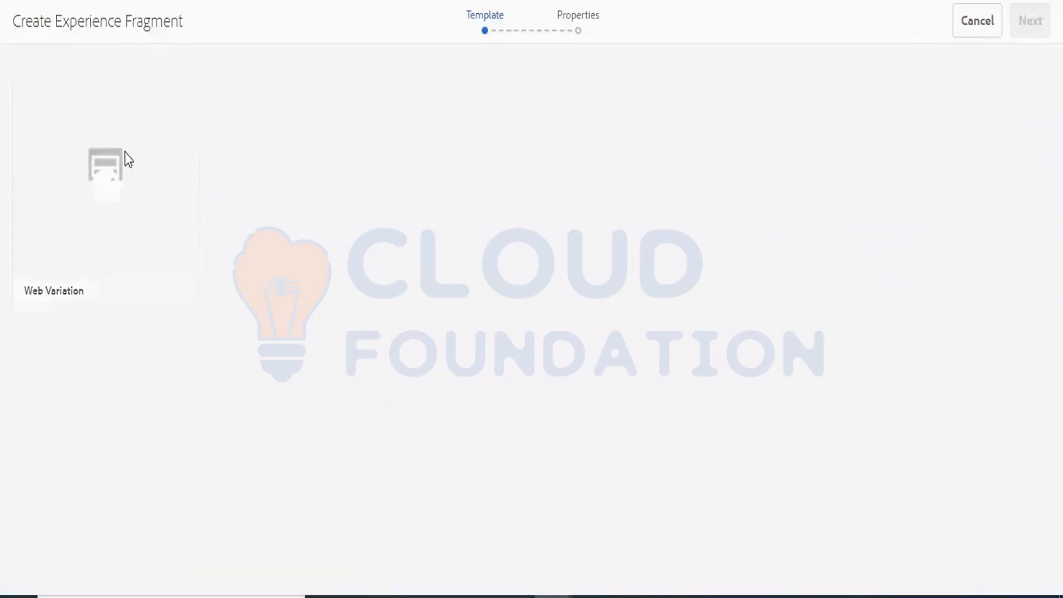
left_click(104, 183)
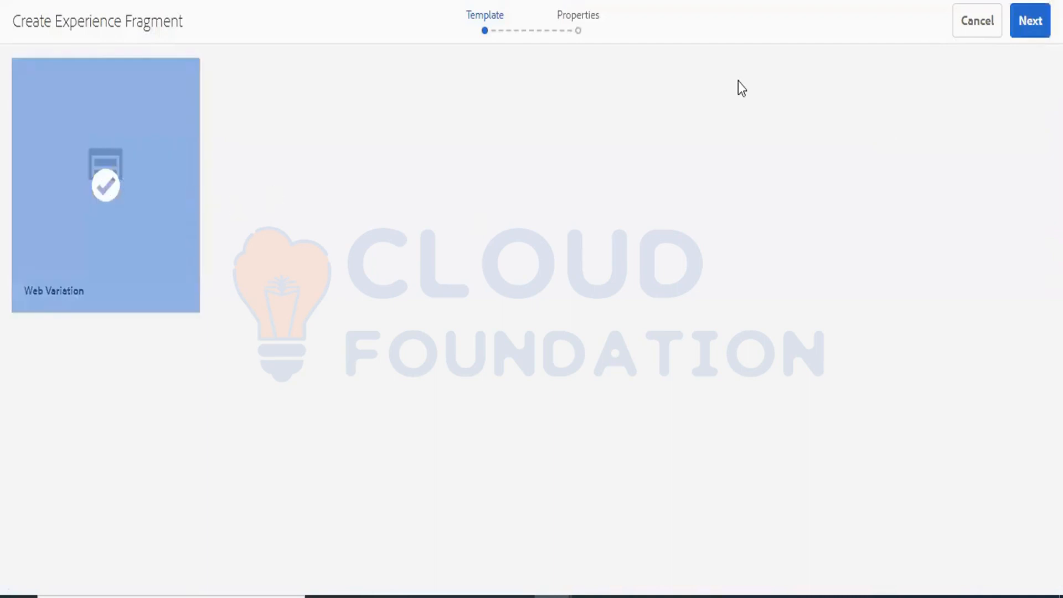
left_click(1031, 22)
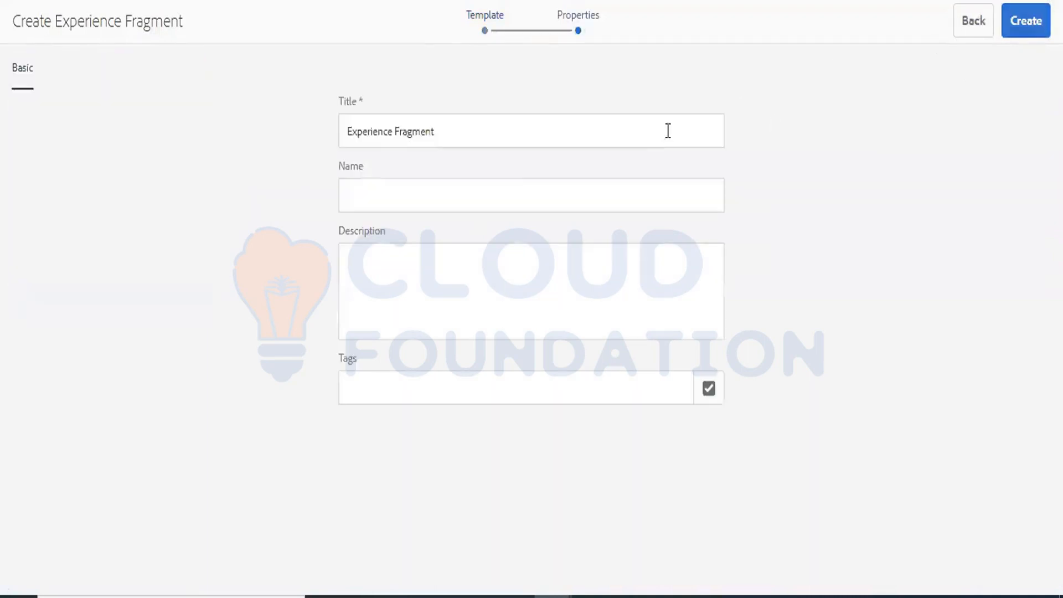
- Title the experience fragment HeadlessExpFrag, create it and open it in the editor
triple_click(460, 130)
type("Hea")
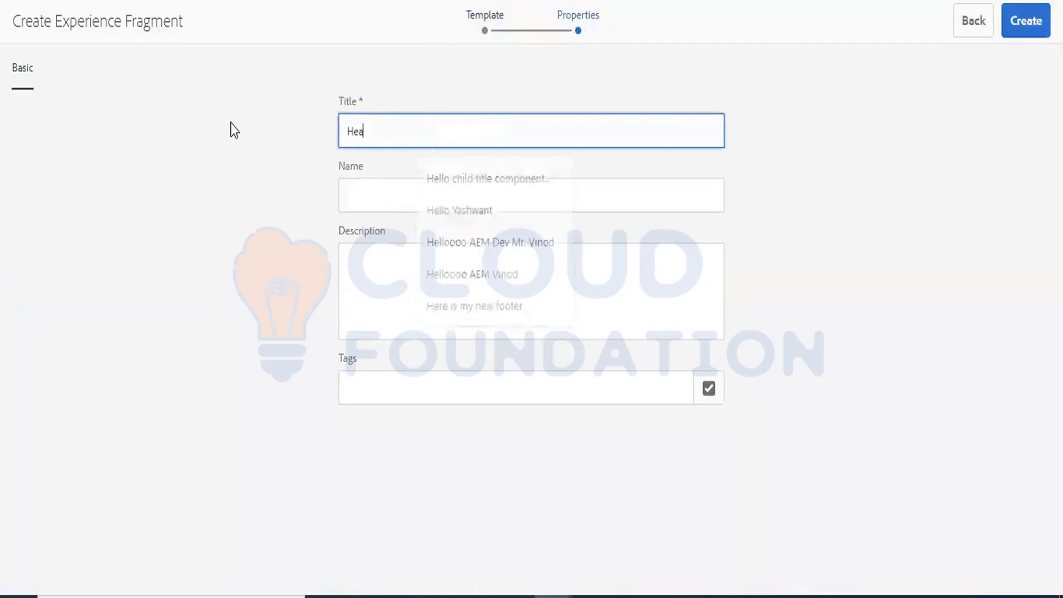
type("delessE")
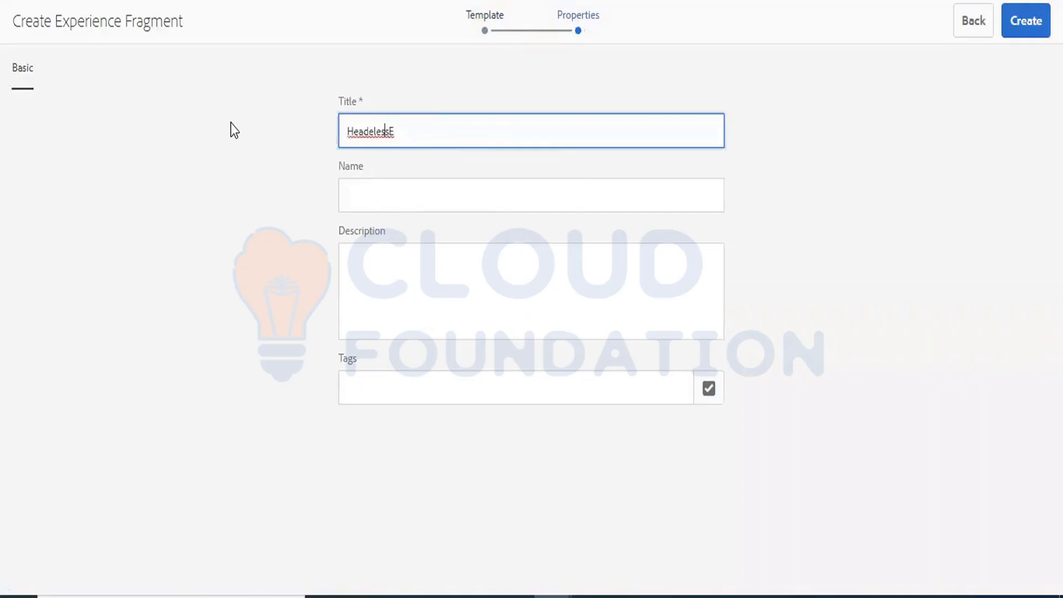
key("BackSpace")
key("End")
type("x")
key("BackSpace")
type("sp")
key("BackSpace")
key("BackSpace")
type("xpFrag")
left_click(1027, 25)
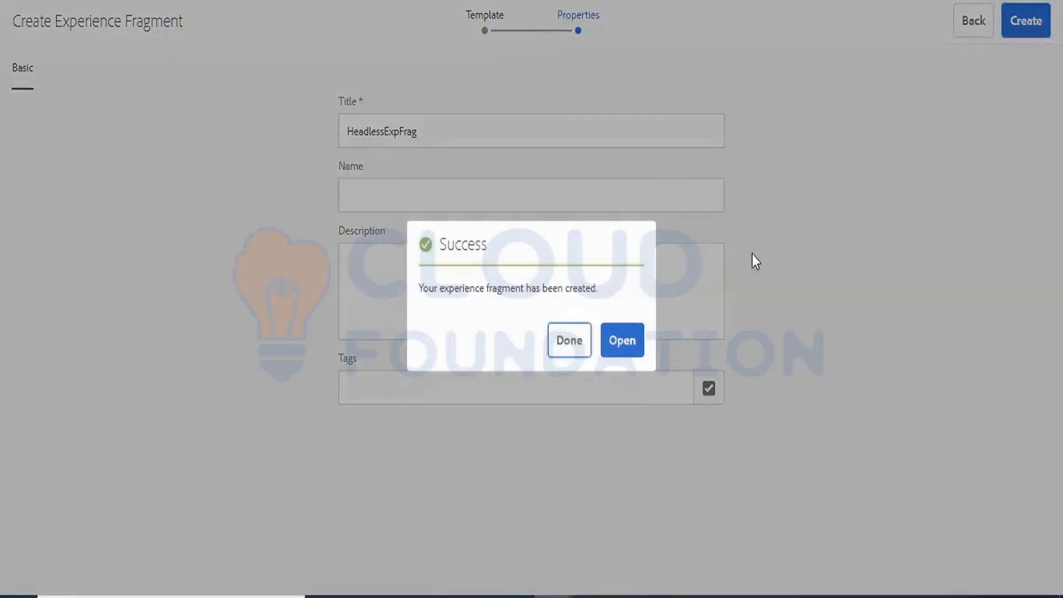
left_click(612, 335)
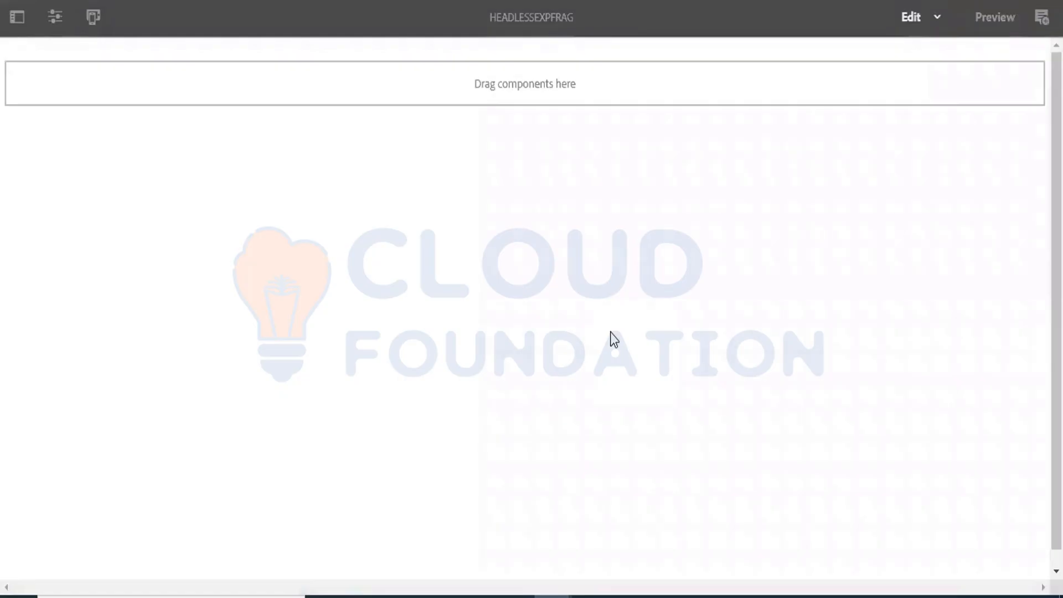
- Insert a Content Fragment component into the empty container of HeadlessExpFrag
double_click(354, 101)
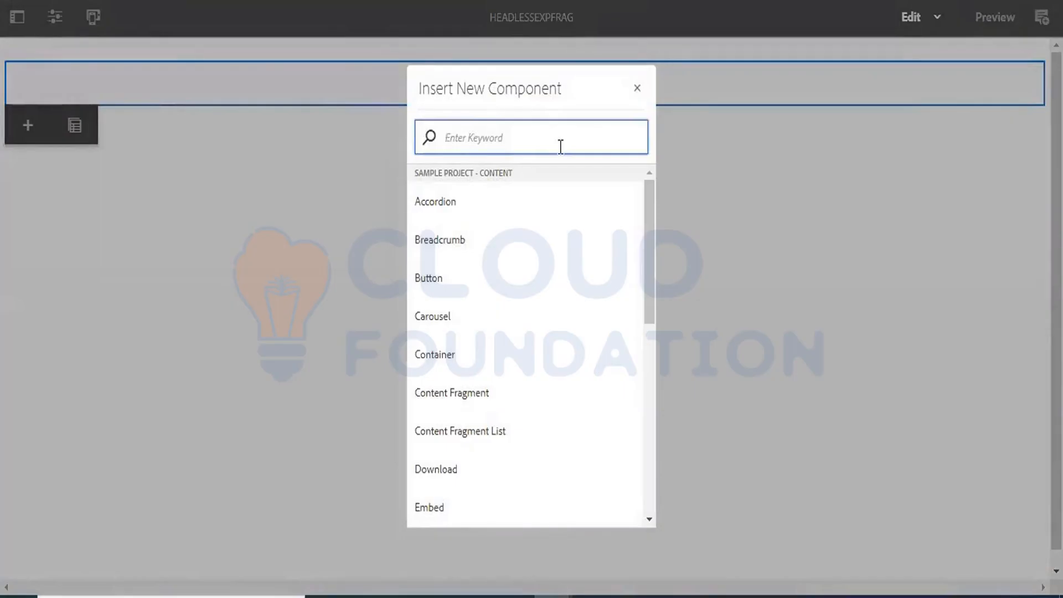
type("content")
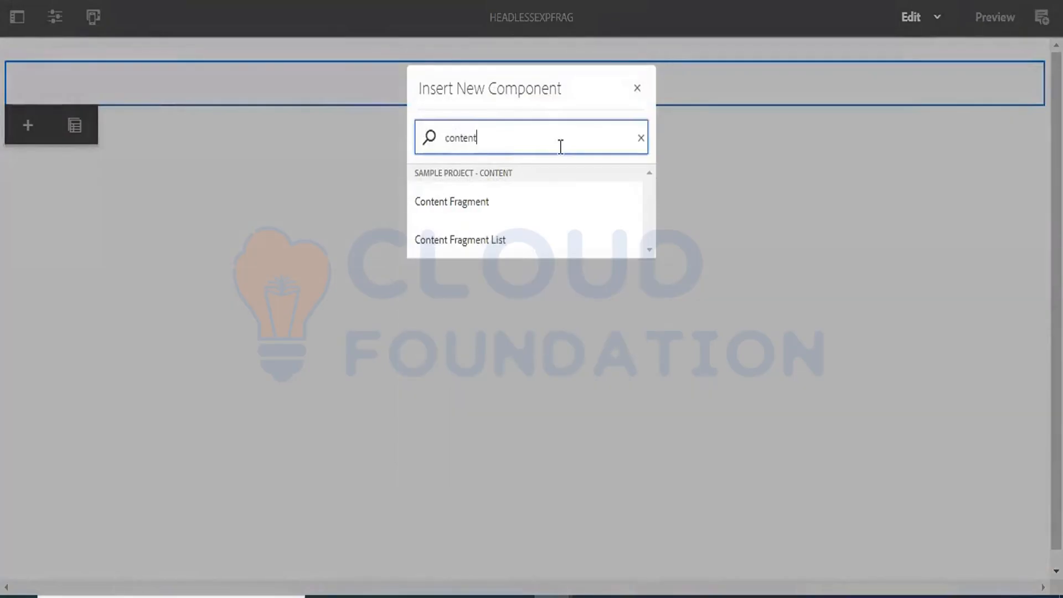
left_click(479, 211)
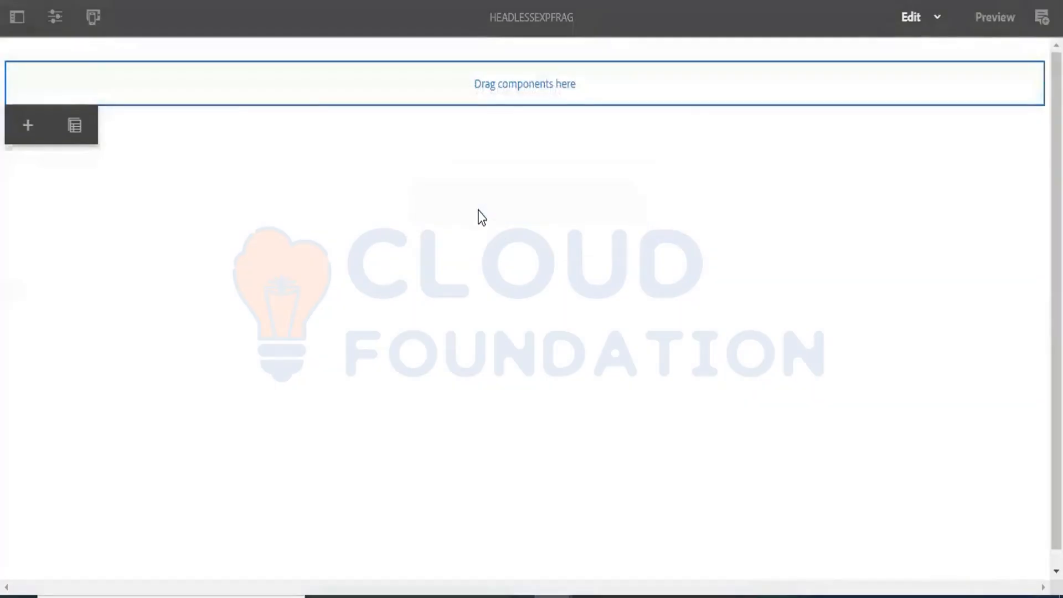
- Configure the Content Fragment component to use /content/dam/sample/content-fragments/newcf, keeping Multiple Elements and the Master variation
double_click(371, 91)
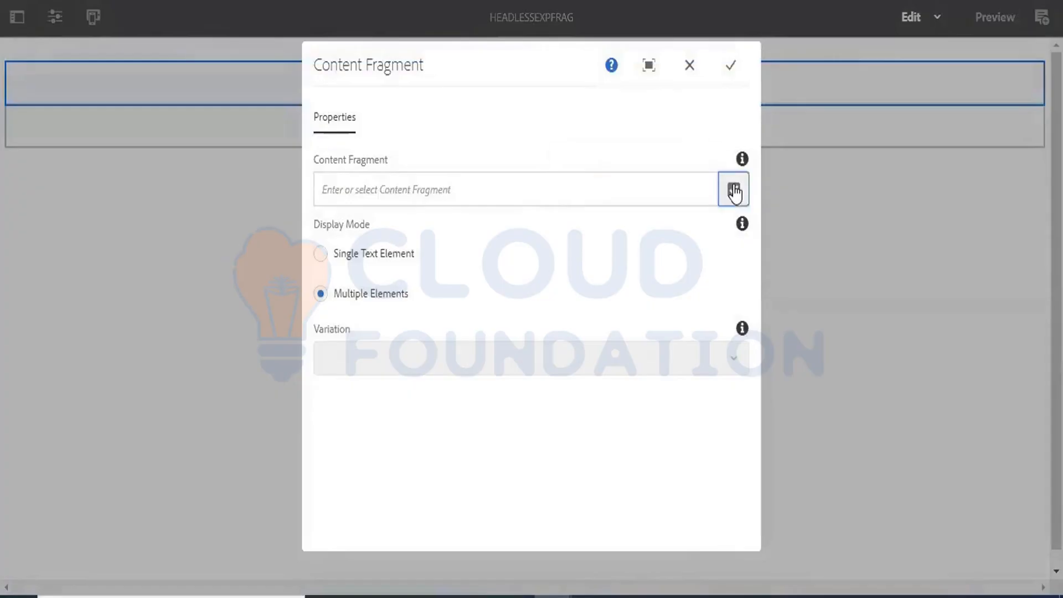
left_click(733, 190)
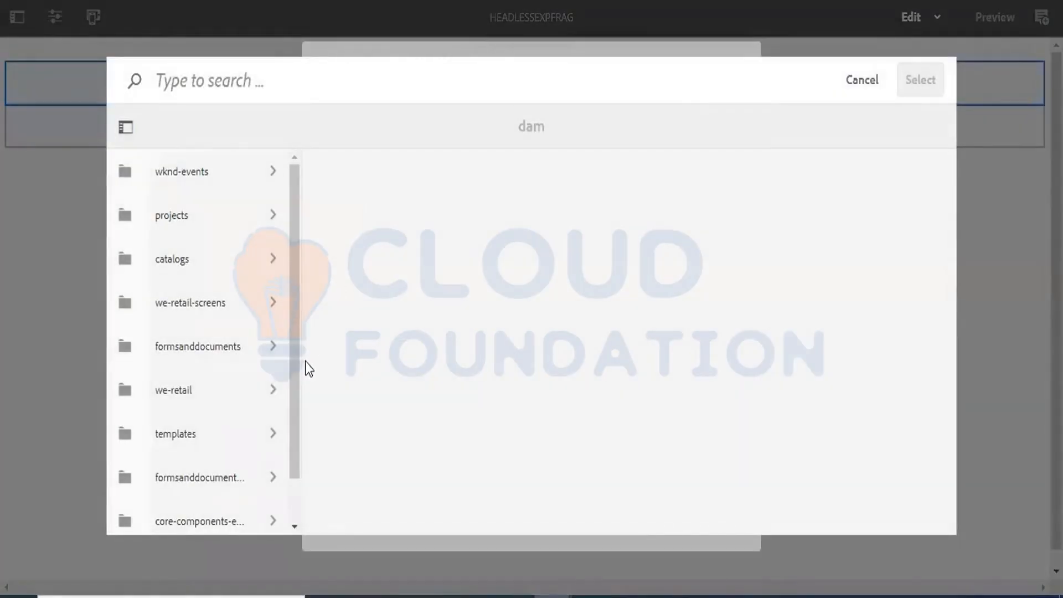
left_click_drag(293, 374, 288, 451)
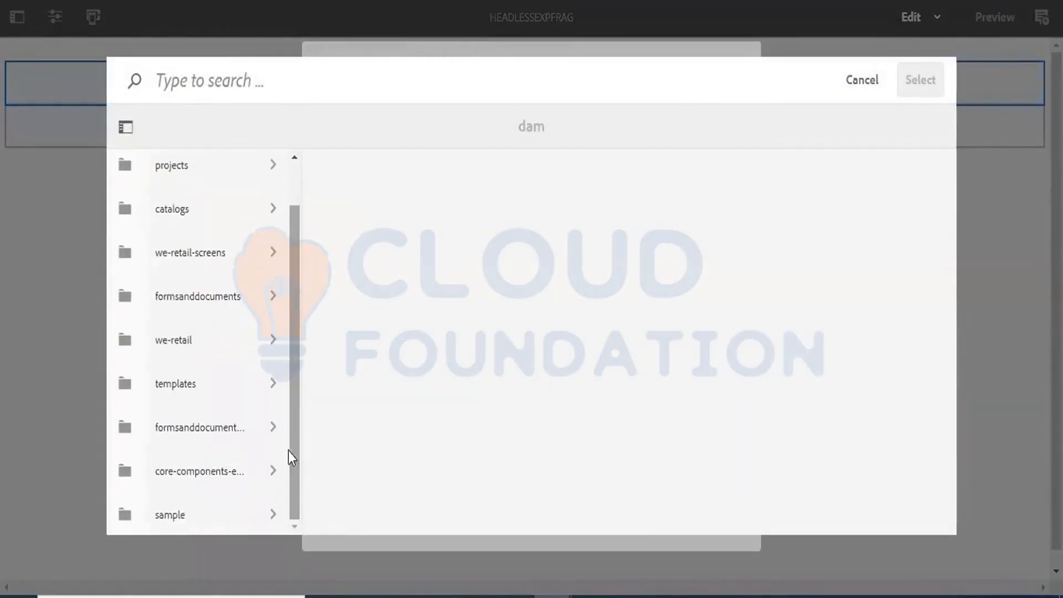
left_click(221, 523)
left_click(424, 190)
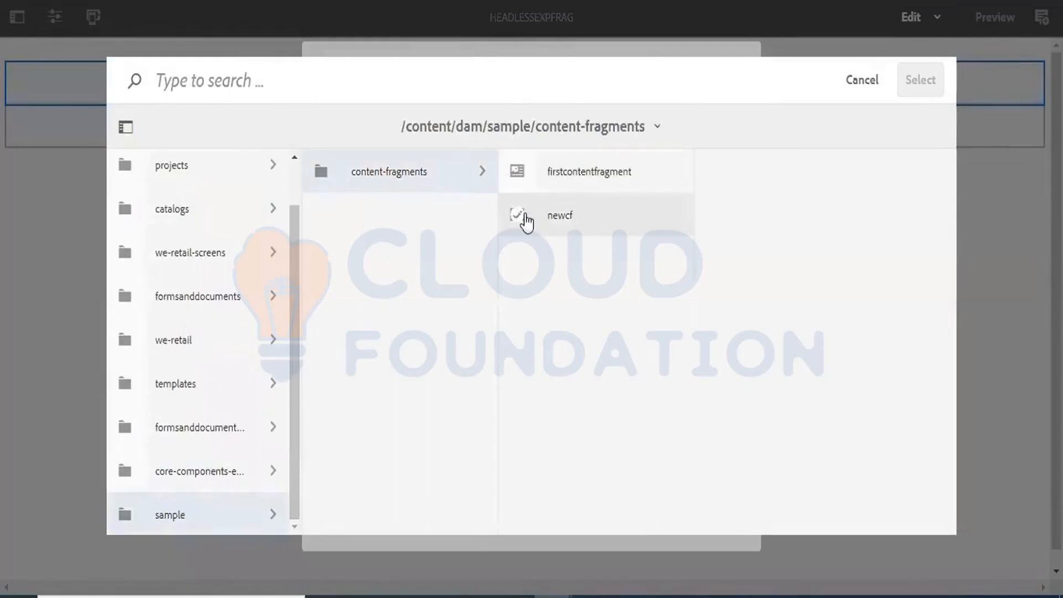
left_click(518, 215)
left_click(925, 79)
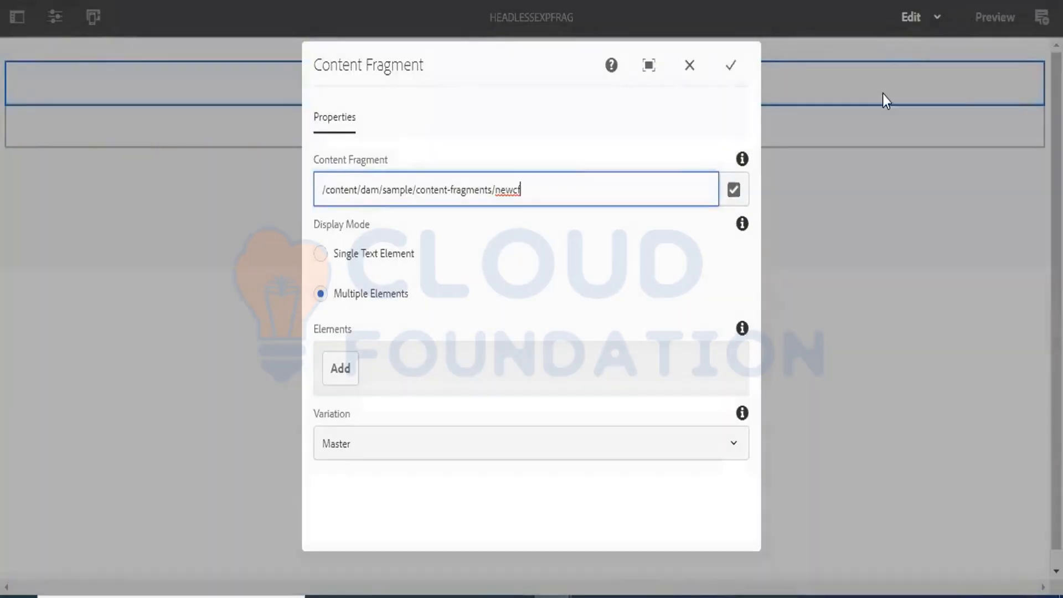
left_click(736, 72)
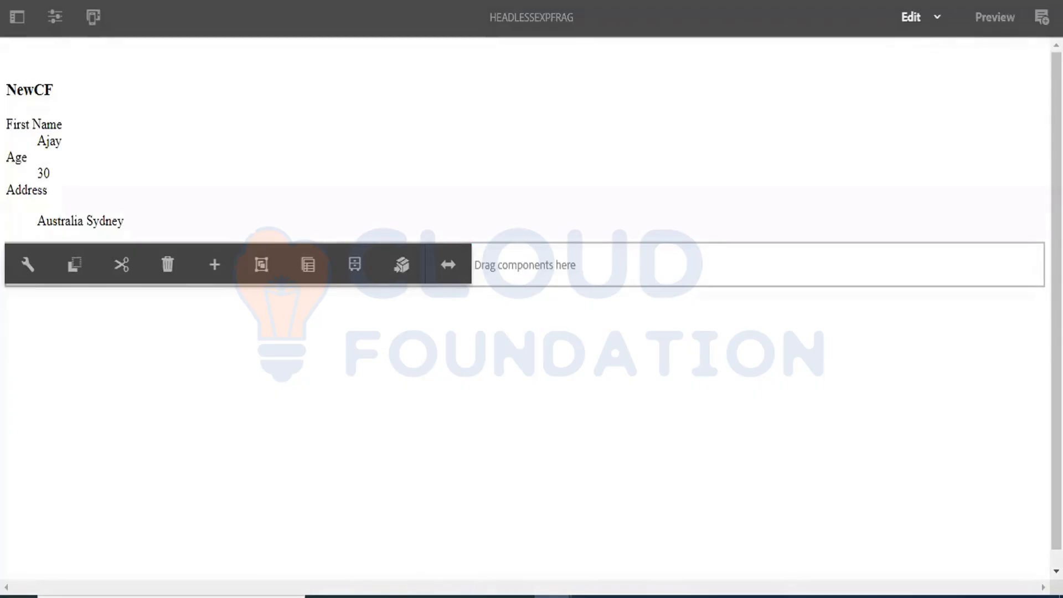
- In a duplicate tab, load the fragment's JSON output at localhost:4502/content/experience-fragments/sample/us/en/site/headlessexpfrag/master.model.json
right_click(653, 1)
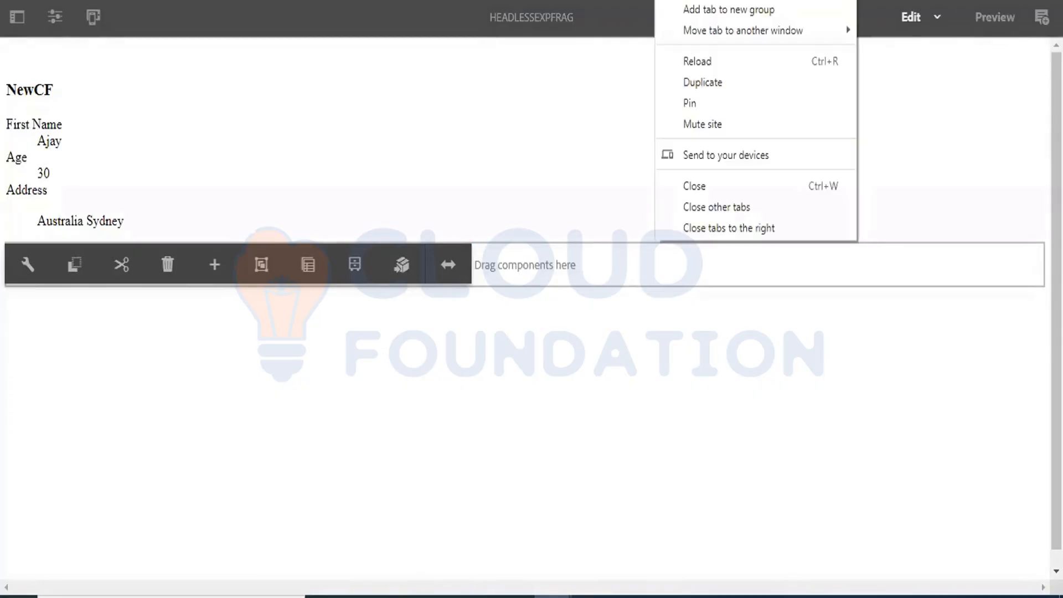
left_click(694, 82)
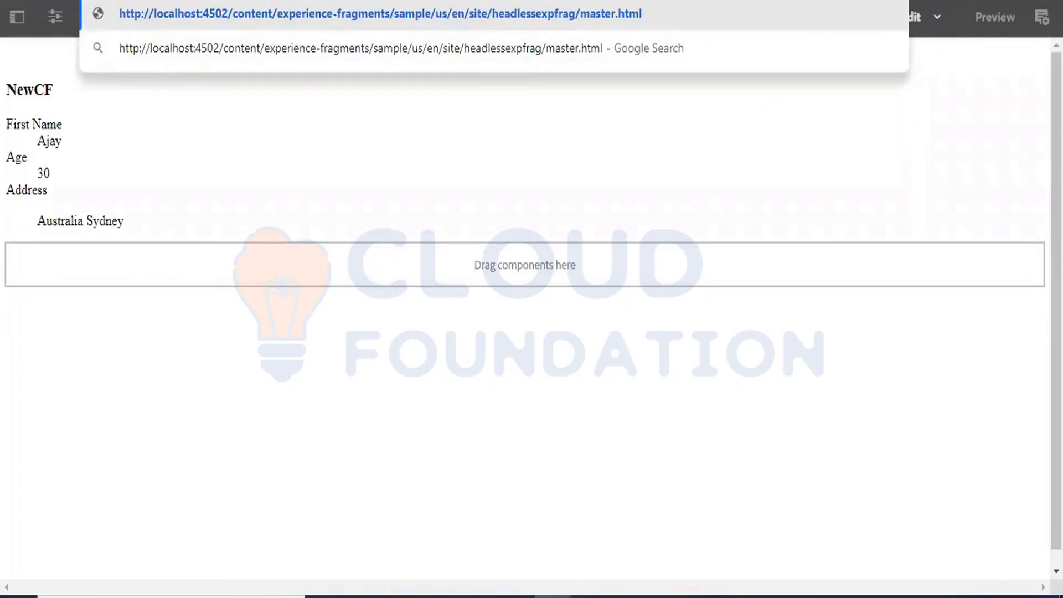
key("BackSpace")
key("BackSpace")
key("BackSpace")
key("BackSpace")
type("model")
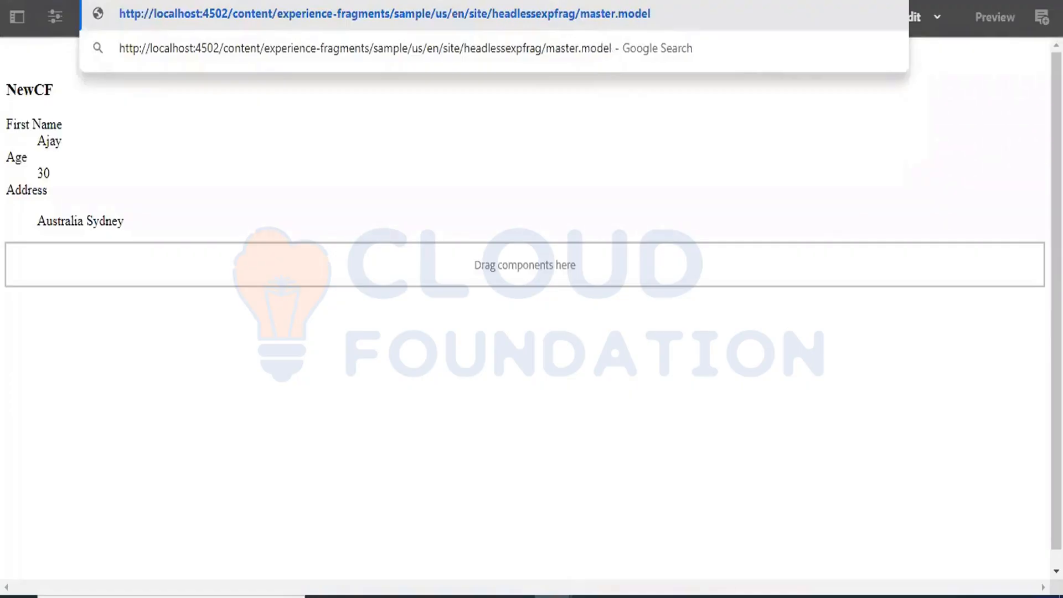
type(".json")
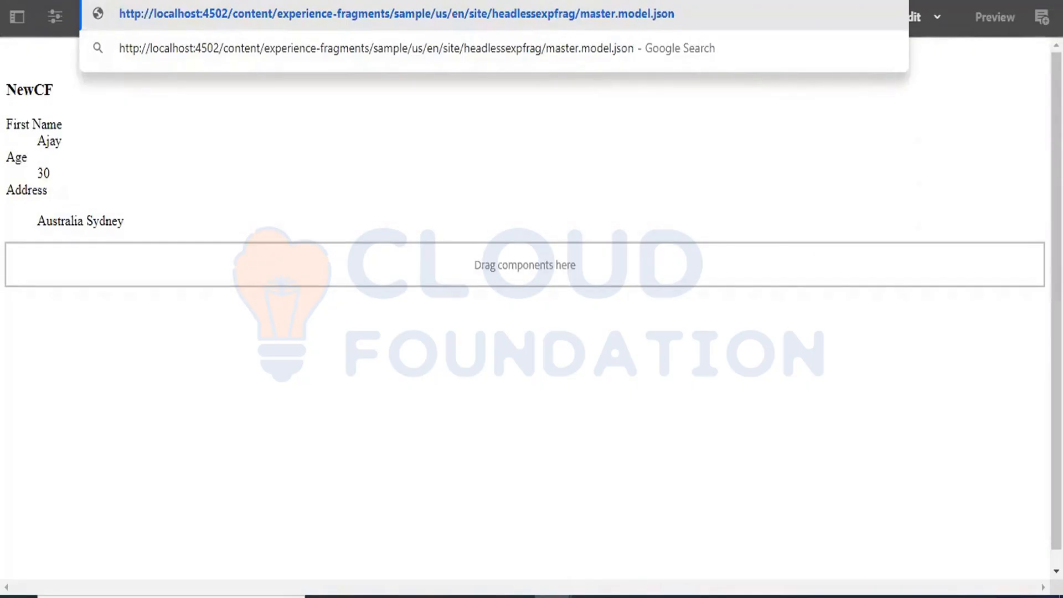
key("Return")
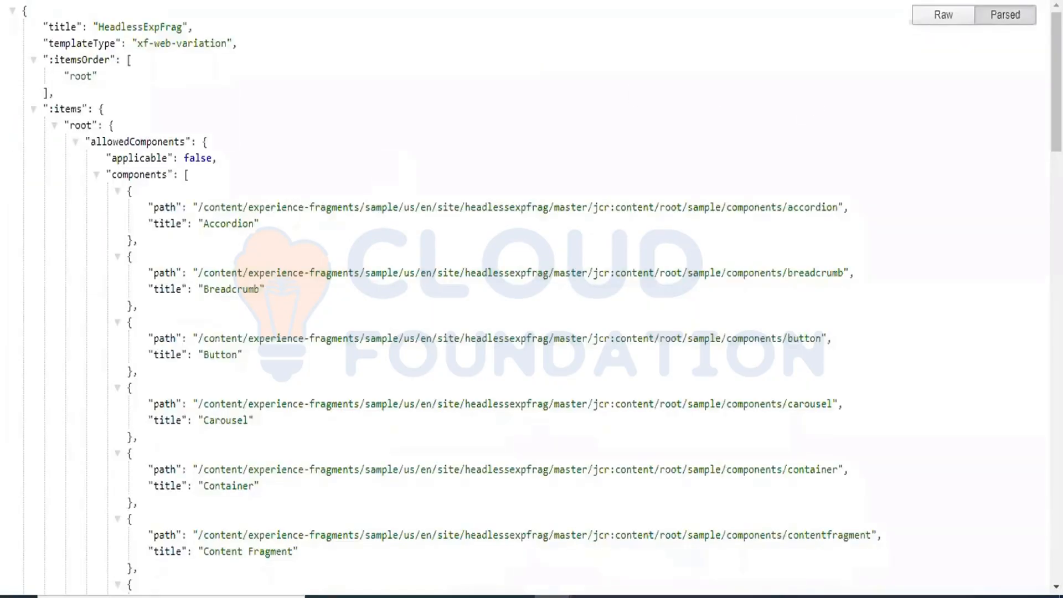
- Examine the NewCF elements in the JSON output and compare them with the Rates & Charges section of the ICICI Bank page
left_click_drag(1057, 83, 1057, 493)
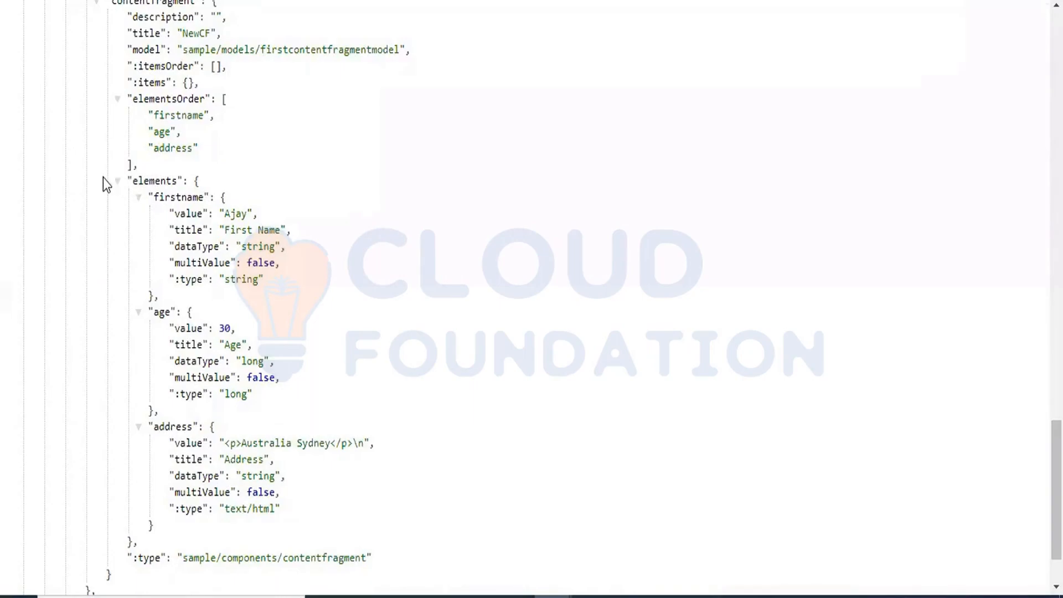
left_click_drag(102, 176, 365, 489)
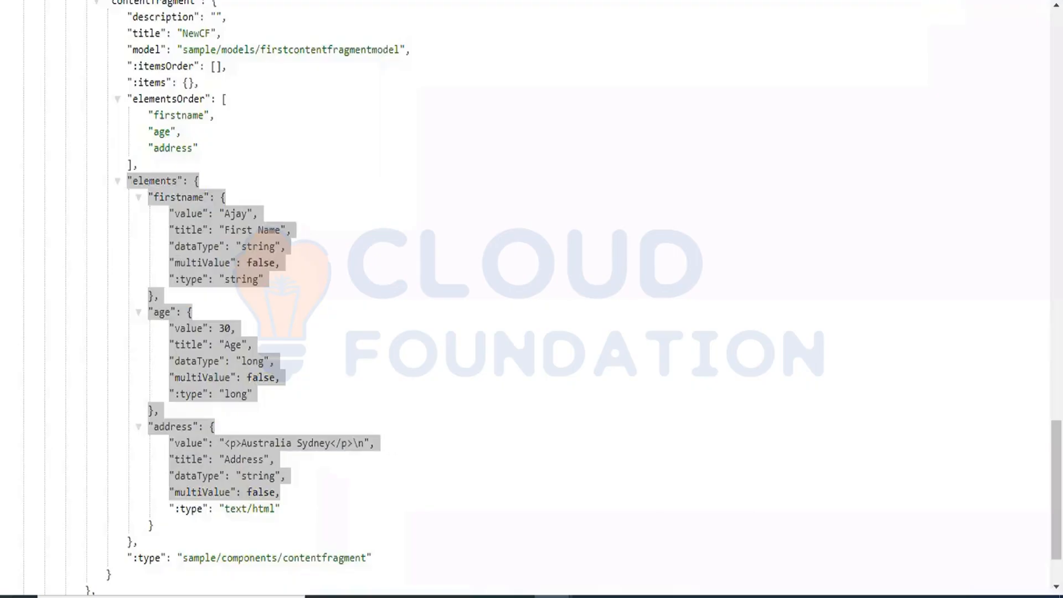
left_click(789, 2)
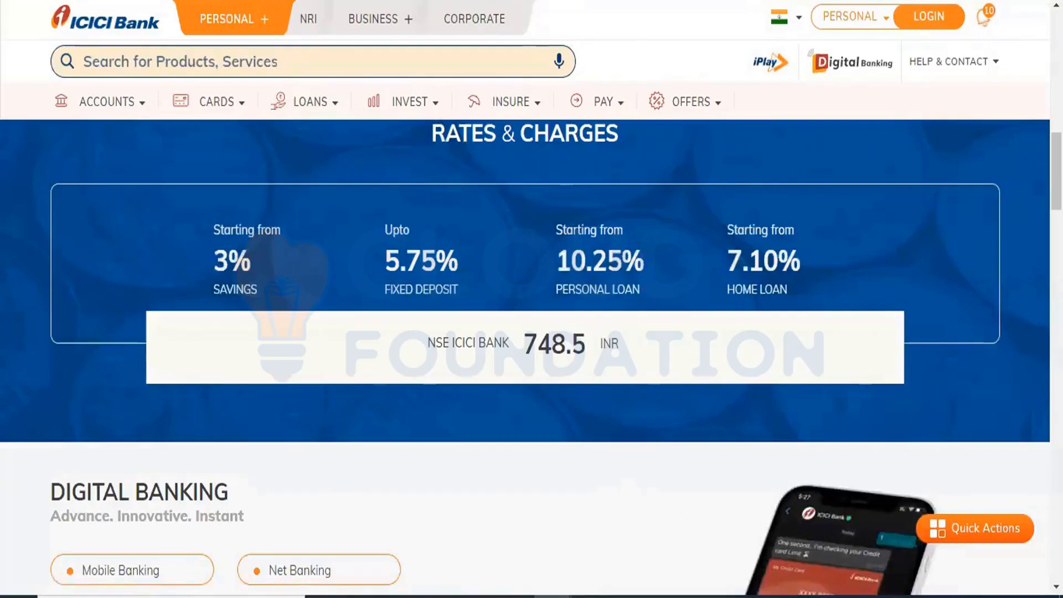
key("ctrl+shift+Tab")
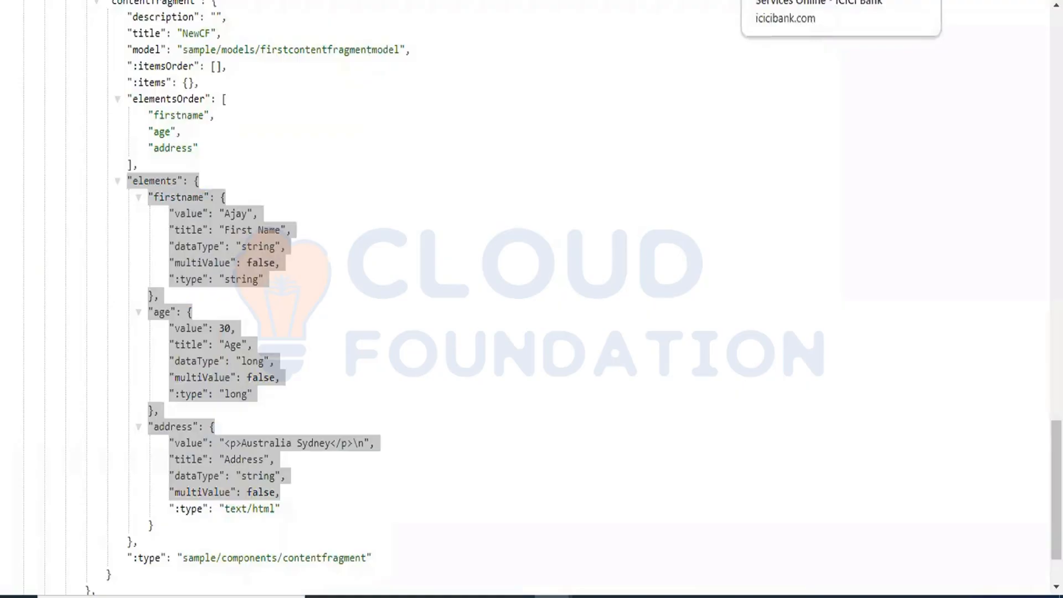
left_click(803, 1)
left_click(615, 2)
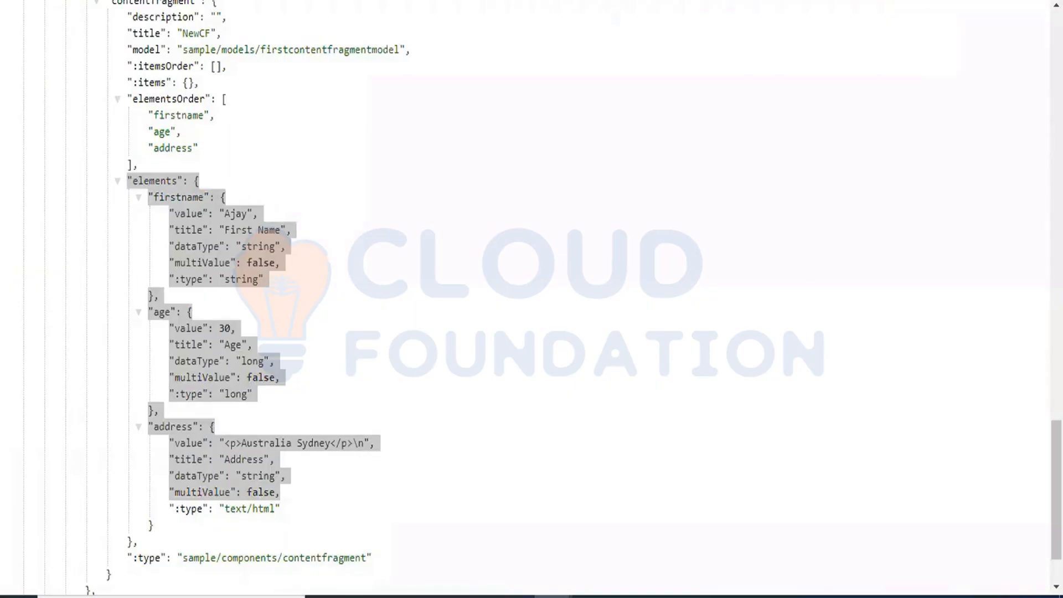
key("ctrl+Tab")
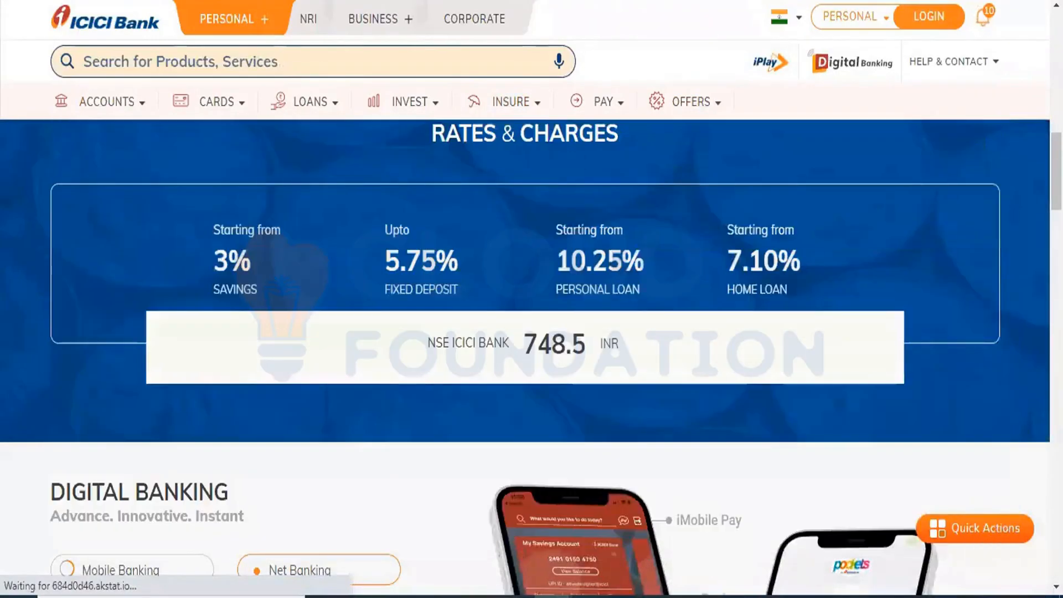
key("ctrl+shift+Tab")
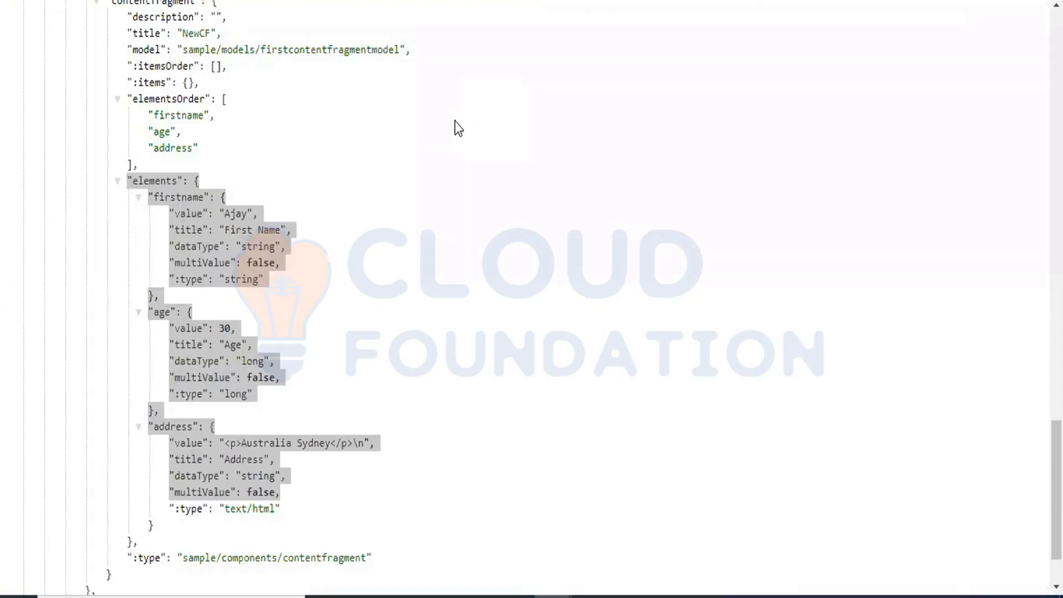
left_click(454, 121)
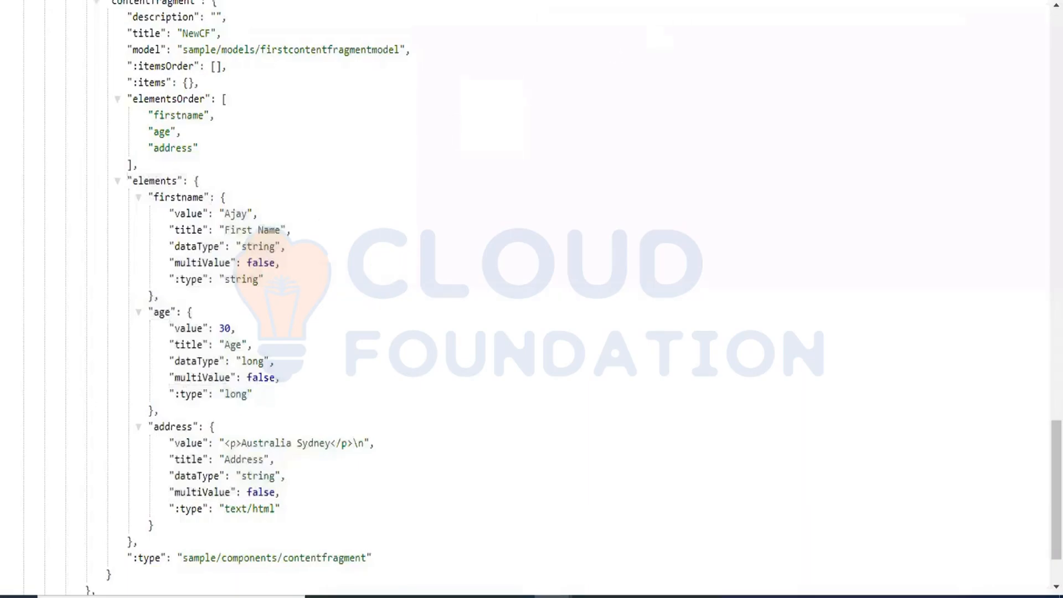
key("ctrl+Tab")
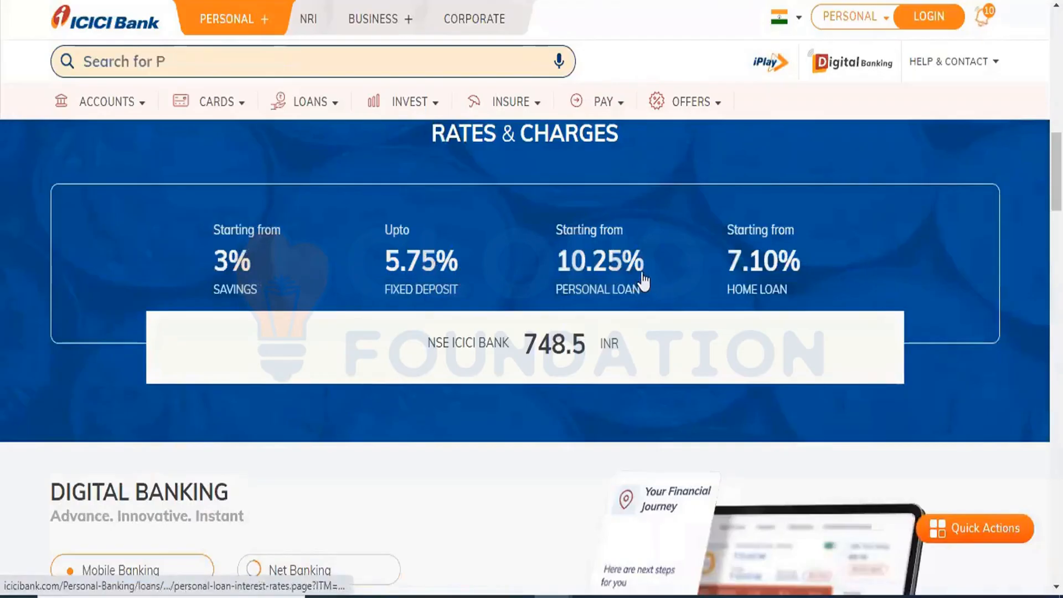
left_click(636, 0)
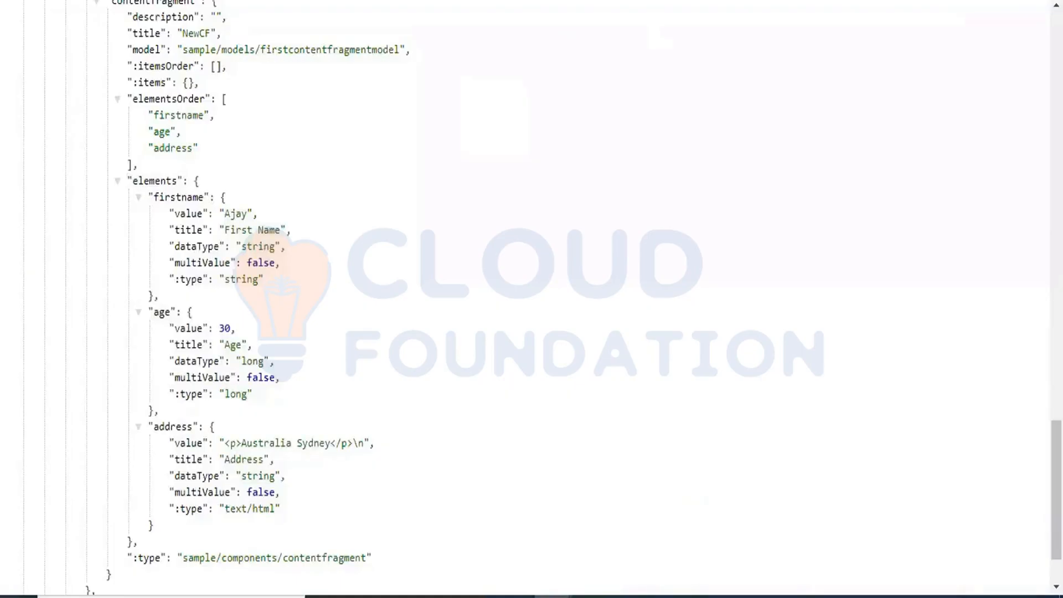
- Return to the HeadlessExpFrag editor, view the Content Fragment component's configuration and close it without changes
left_click(720, 1)
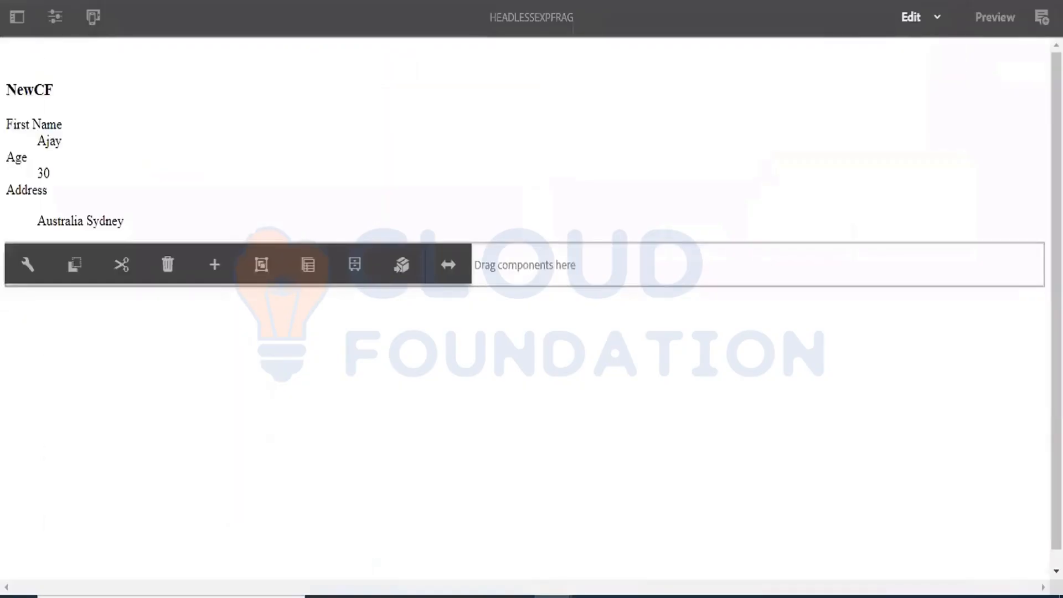
left_click(176, 167)
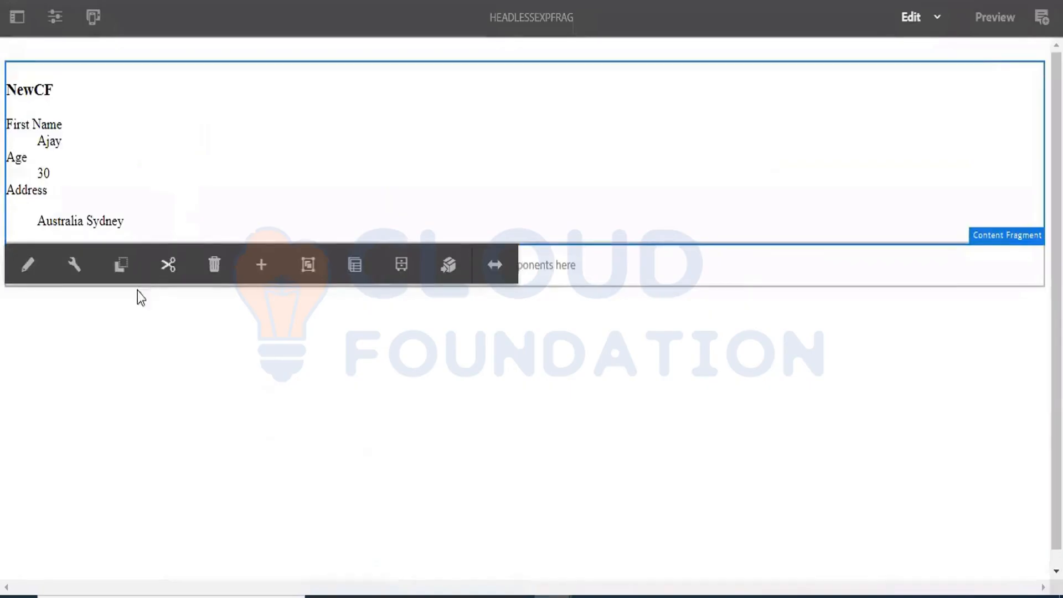
left_click(72, 264)
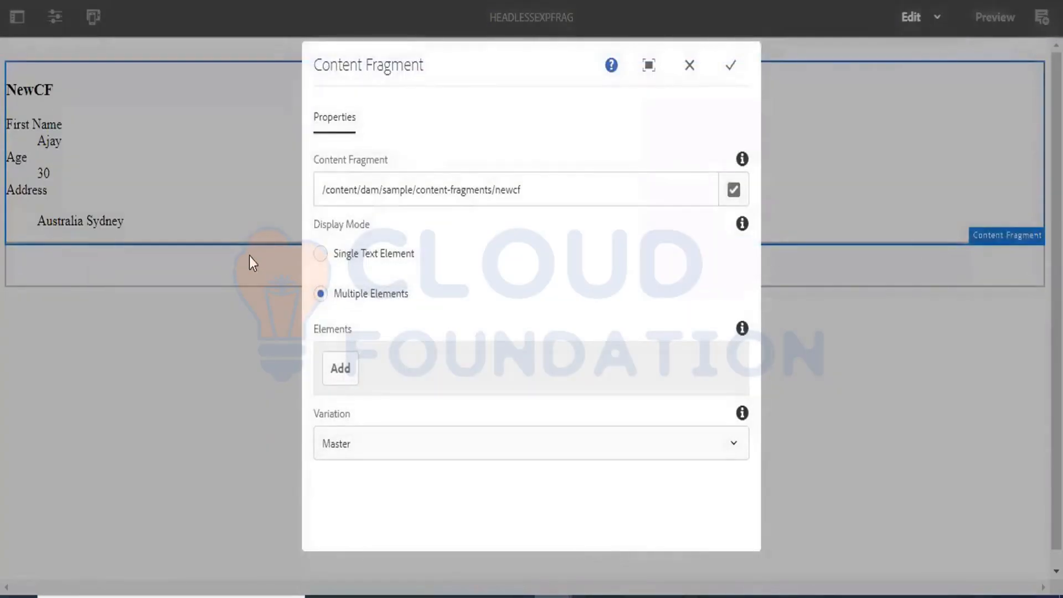
left_click(689, 65)
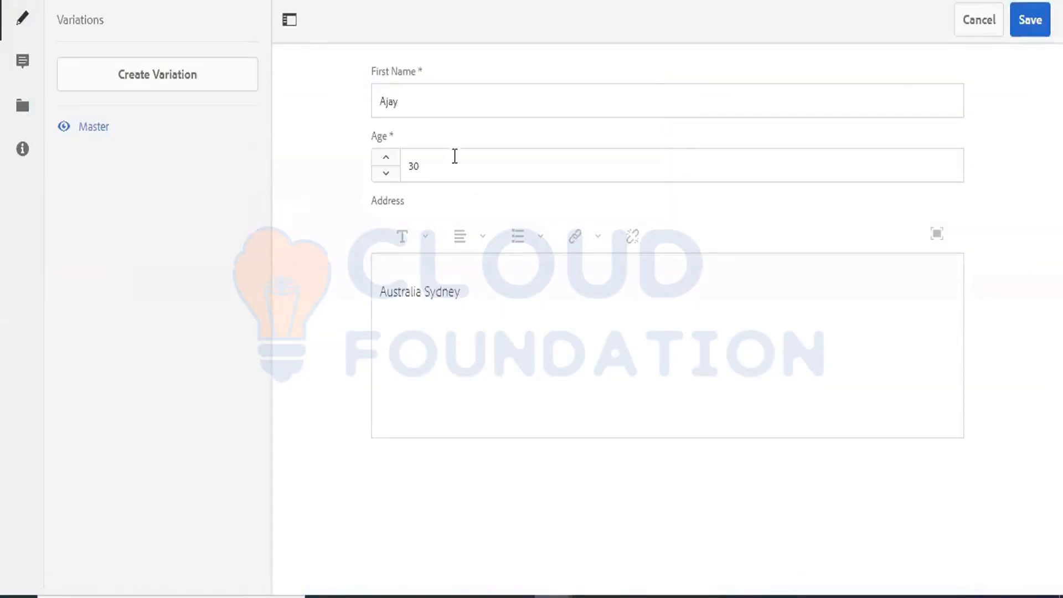
- In the NewCF content fragment editor, set Age to 40 and save the fragment
left_click_drag(456, 165, 315, 157)
type("40")
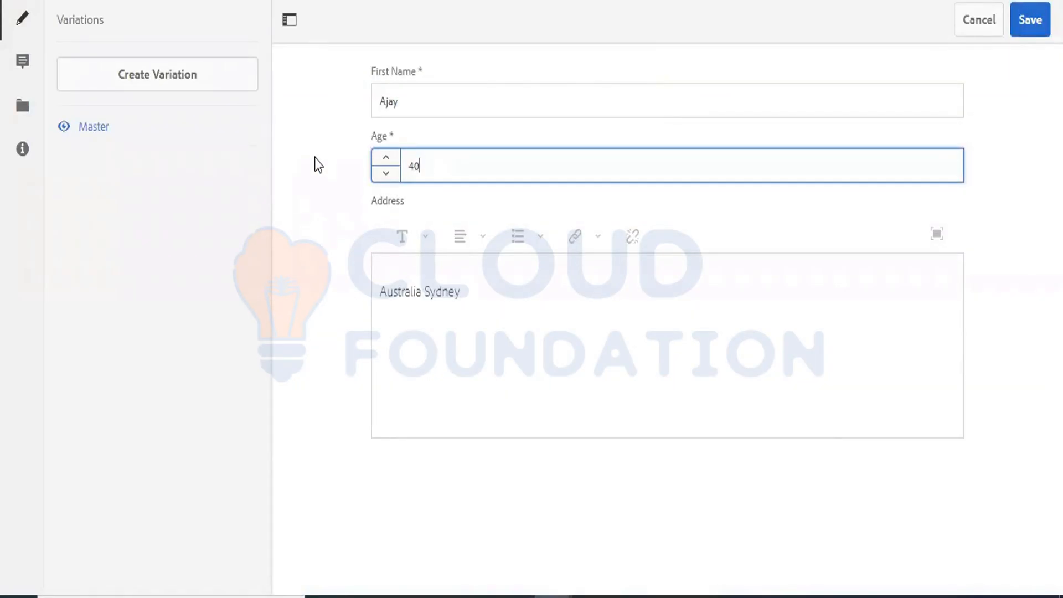
left_click(1031, 21)
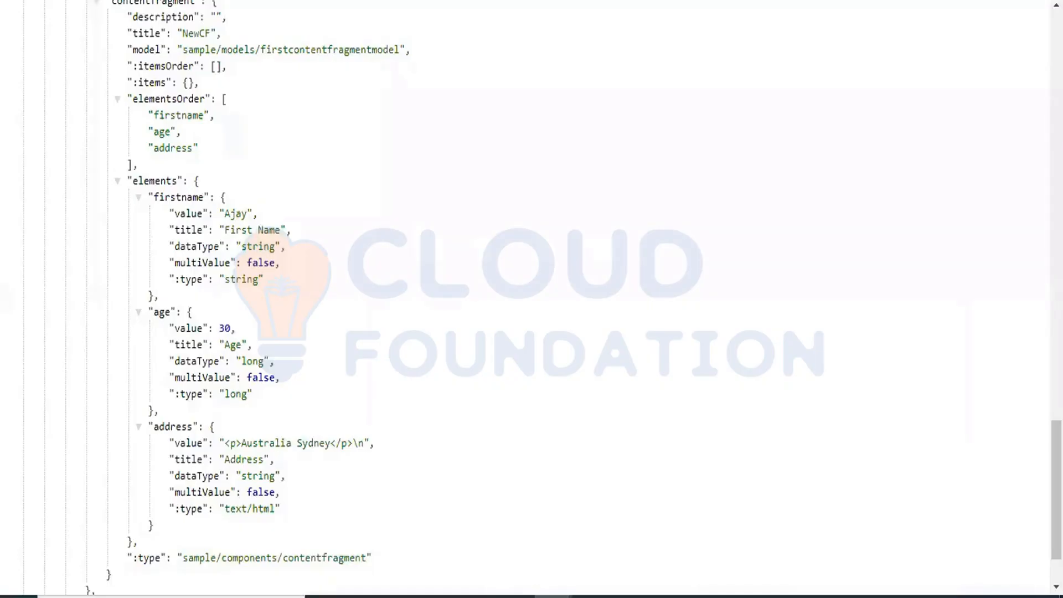
- Reload the HeadlessExpFrag JSON output and check the value of the age element
key("F5")
left_click_drag(164, 331, 251, 331)
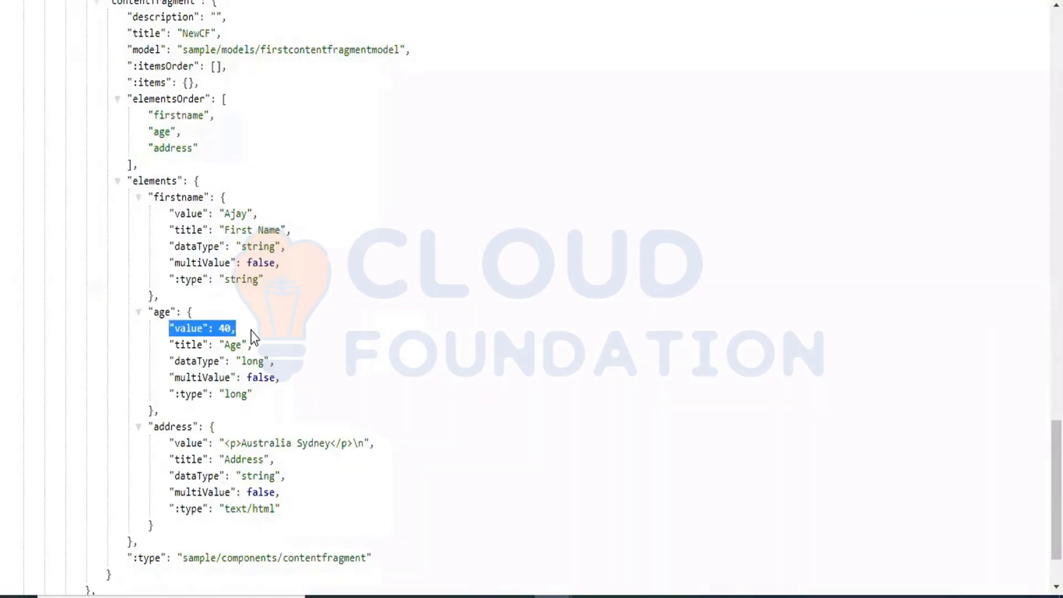